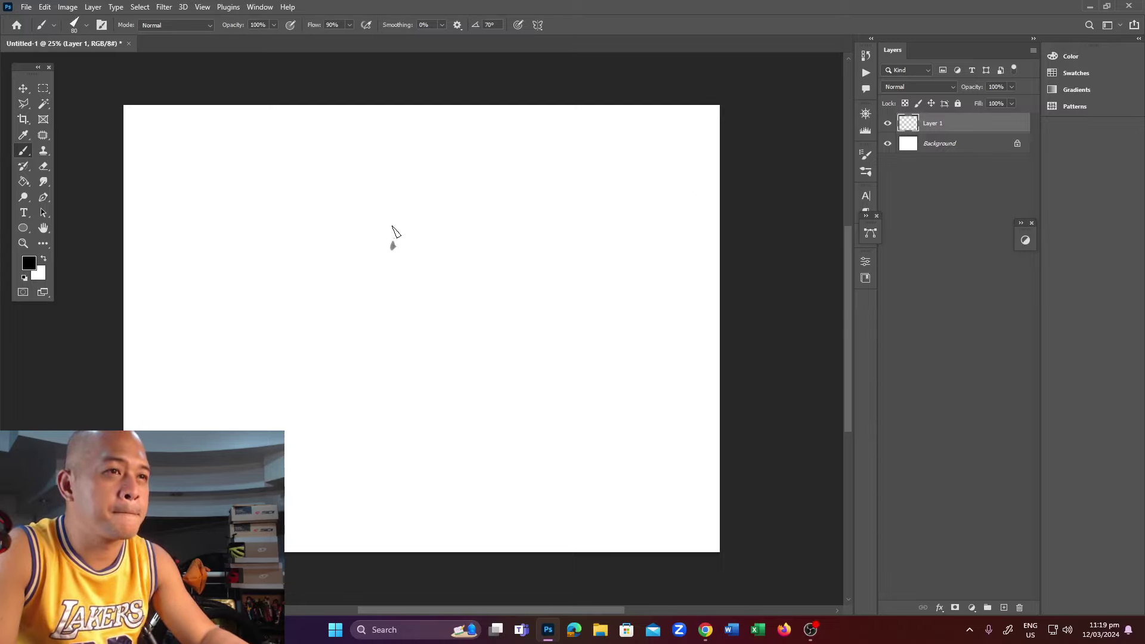
Paint dense black strokes for the head, torso and lower figure, plus the grey diagonal tail.
mouse_move(391, 247)
left_mouse_down()
mouse_move(435, 224)
mouse_move(394, 230)
mouse_move(411, 256)
mouse_move(426, 239)
mouse_move(417, 230)
mouse_move(413, 272)
mouse_move(433, 243)
mouse_move(381, 238)
mouse_move(384, 280)
mouse_move(357, 295)
mouse_move(368, 327)
mouse_move(388, 257)
mouse_move(407, 244)
mouse_move(456, 265)
mouse_move(384, 333)
mouse_move(357, 286)
mouse_move(411, 325)
mouse_move(417, 361)
mouse_move(387, 333)
mouse_move(402, 367)
mouse_move(376, 345)
mouse_move(418, 400)
left_mouse_up()
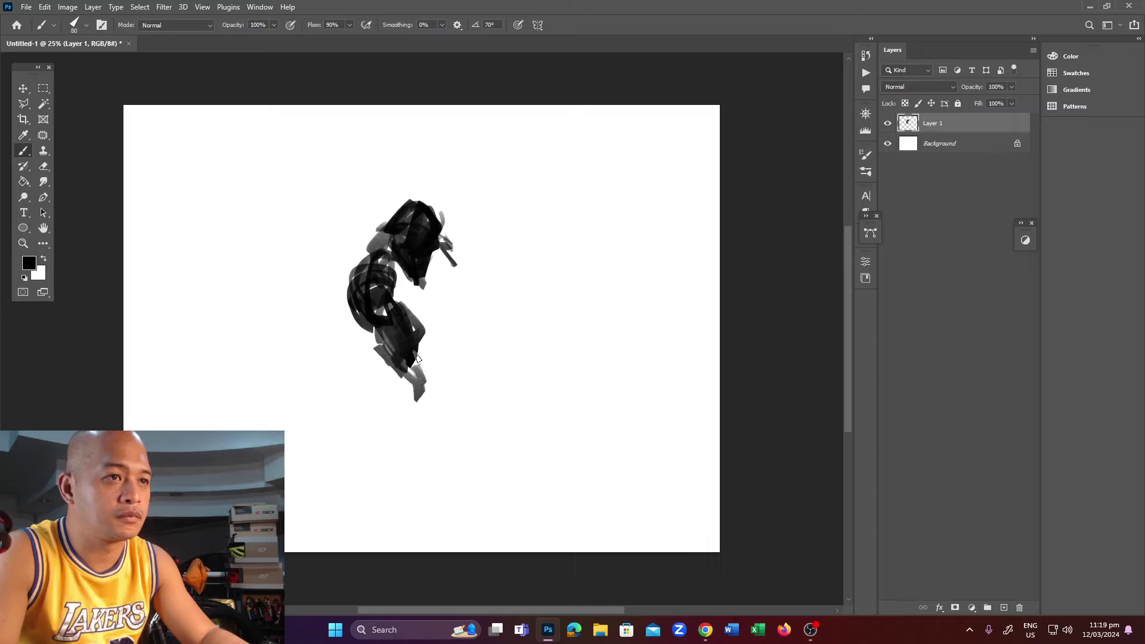
left_click_drag(415, 356, 462, 444)
left_click_drag(399, 381, 479, 476)
left_click_drag(435, 402, 459, 438)
left_click_drag(400, 328, 379, 355)
mouse_move(389, 273)
left_mouse_down()
mouse_move(403, 307)
mouse_move(441, 256)
mouse_move(452, 273)
left_mouse_up()
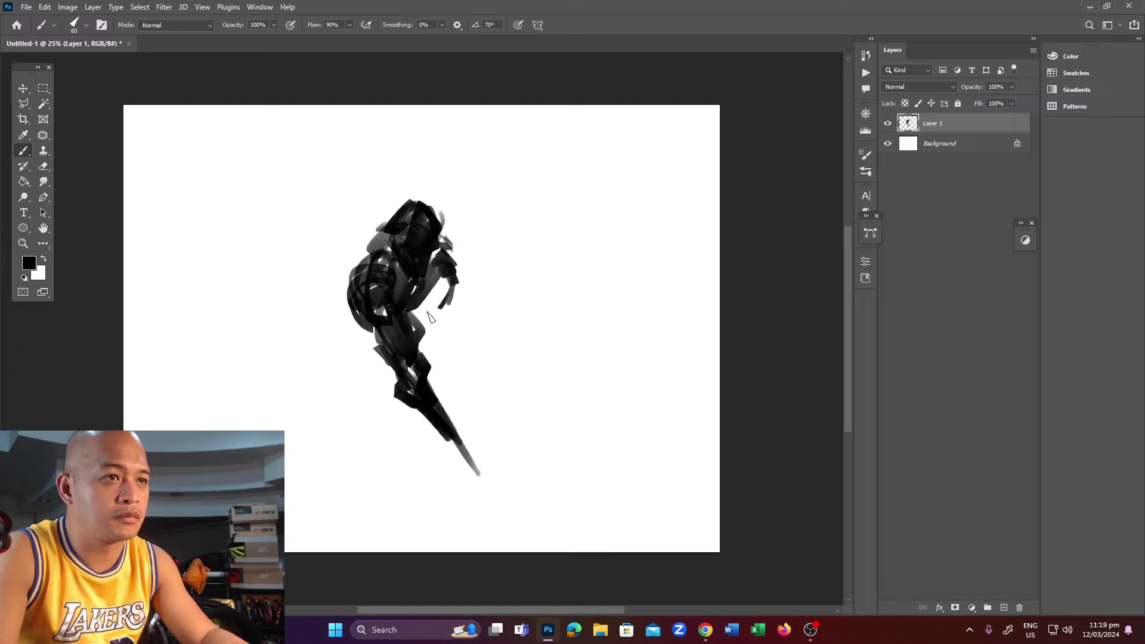
mouse_move(427, 312)
left_mouse_down()
mouse_move(444, 280)
mouse_move(444, 322)
mouse_move(441, 306)
mouse_move(429, 340)
left_mouse_up()
Try curved strokes along the figure's upper right, undoing each unwanted one.
left_click_drag(454, 271, 461, 320)
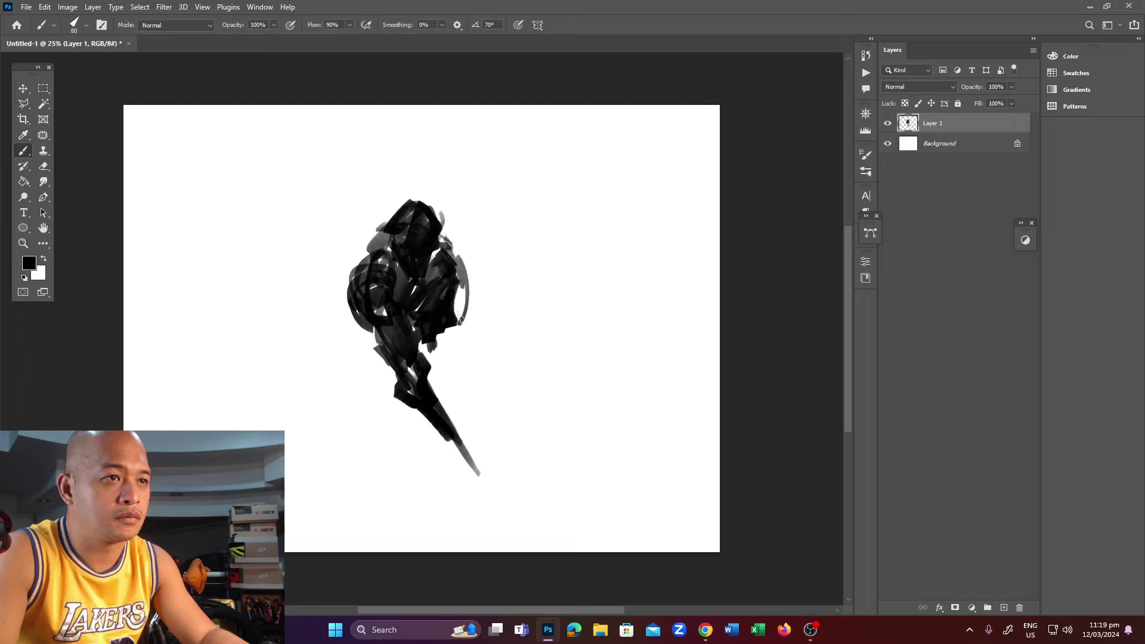
key("ctrl+z")
mouse_move(444, 227)
left_mouse_down()
mouse_move(462, 269)
mouse_move(430, 265)
mouse_move(459, 274)
mouse_move(462, 304)
left_mouse_up()
key("ctrl+z")
mouse_move(471, 254)
left_mouse_down()
mouse_move(443, 355)
mouse_move(430, 351)
mouse_move(442, 370)
mouse_move(341, 357)
mouse_move(245, 370)
left_mouse_up()
key("ctrl+z")
Sweep curved dark strokes out left of the figure's base with an inner curl and dashes.
left_click_drag(365, 350, 251, 429)
key("ctrl+z")
mouse_move(365, 352)
left_mouse_down()
mouse_move(268, 364)
mouse_move(260, 429)
left_mouse_up()
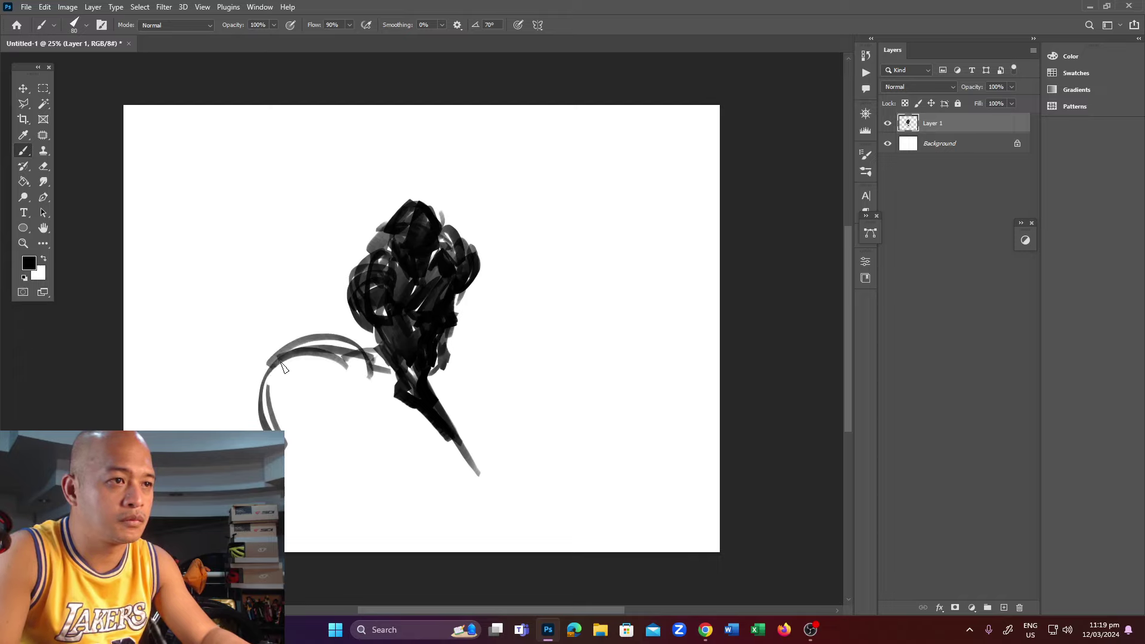
left_click_drag(269, 381, 334, 373)
mouse_move(290, 406)
left_mouse_down()
mouse_move(345, 401)
mouse_move(359, 421)
left_mouse_up()
left_click_drag(343, 422, 369, 428)
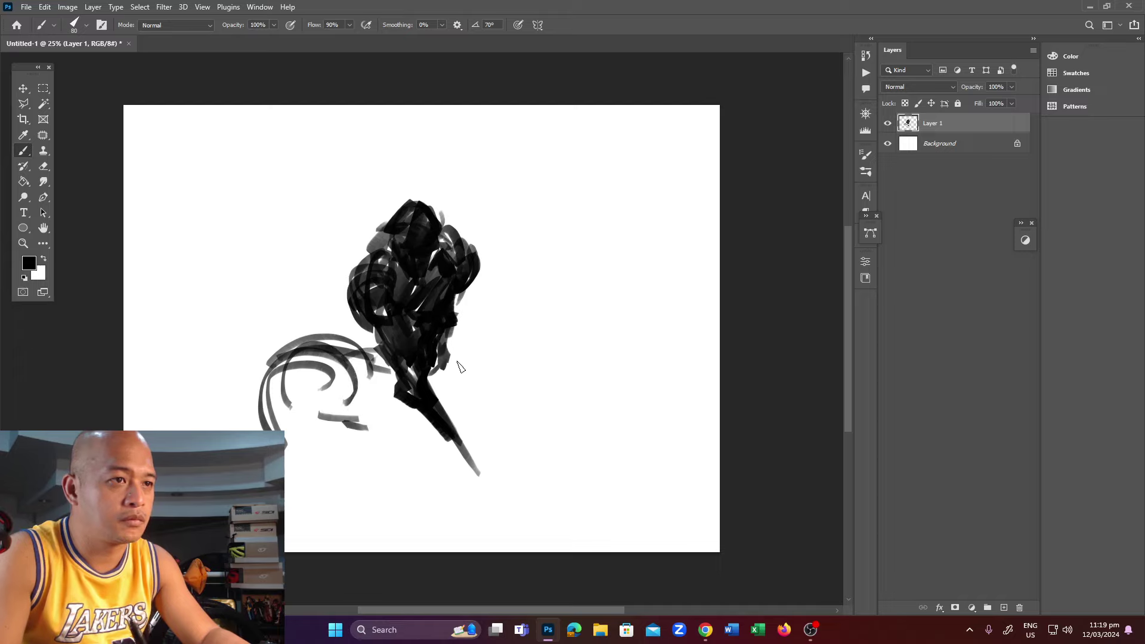
Arc a long curve to the right, then scribble-fill the right and left shapes with a larger brush.
left_click_drag(451, 350, 527, 314)
key("ctrl+z")
mouse_move(446, 361)
left_mouse_down()
mouse_move(536, 328)
mouse_move(581, 382)
mouse_move(546, 416)
left_mouse_up()
key("bracketright")
mouse_move(485, 365)
left_mouse_down()
mouse_move(525, 382)
mouse_move(549, 357)
mouse_move(450, 400)
mouse_move(513, 399)
mouse_move(560, 358)
mouse_move(524, 424)
left_mouse_up()
mouse_move(354, 361)
left_mouse_down()
mouse_move(322, 358)
mouse_move(262, 388)
mouse_move(358, 411)
mouse_move(322, 357)
mouse_move(397, 387)
mouse_move(335, 419)
mouse_move(412, 417)
mouse_move(572, 364)
mouse_move(477, 412)
mouse_move(345, 403)
left_mouse_up()
With a smaller brush, extend the lower-left shape and darken the stem, undoing strokes reaching up-right.
key("bracketleft")
key("bracketleft")
key("bracketleft")
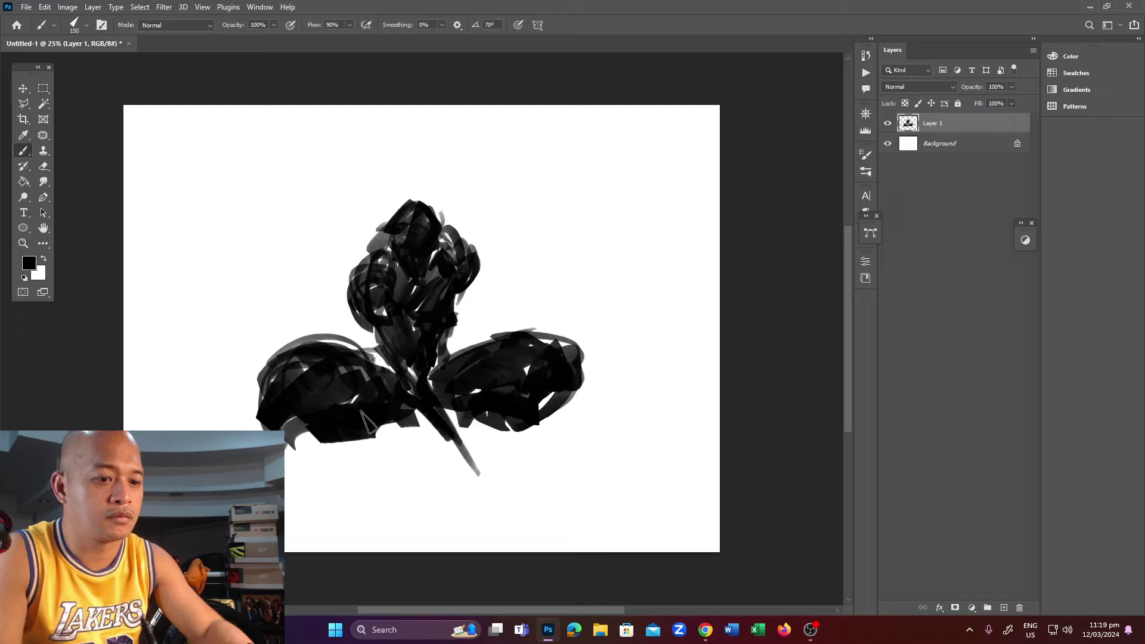
mouse_move(379, 439)
left_mouse_down()
mouse_move(456, 431)
mouse_move(411, 366)
mouse_move(416, 347)
left_mouse_up()
mouse_move(446, 434)
left_mouse_down()
mouse_move(450, 450)
mouse_move(463, 450)
mouse_move(465, 474)
left_mouse_up()
key("bracketleft")
key("bracketleft")
key("bracketleft")
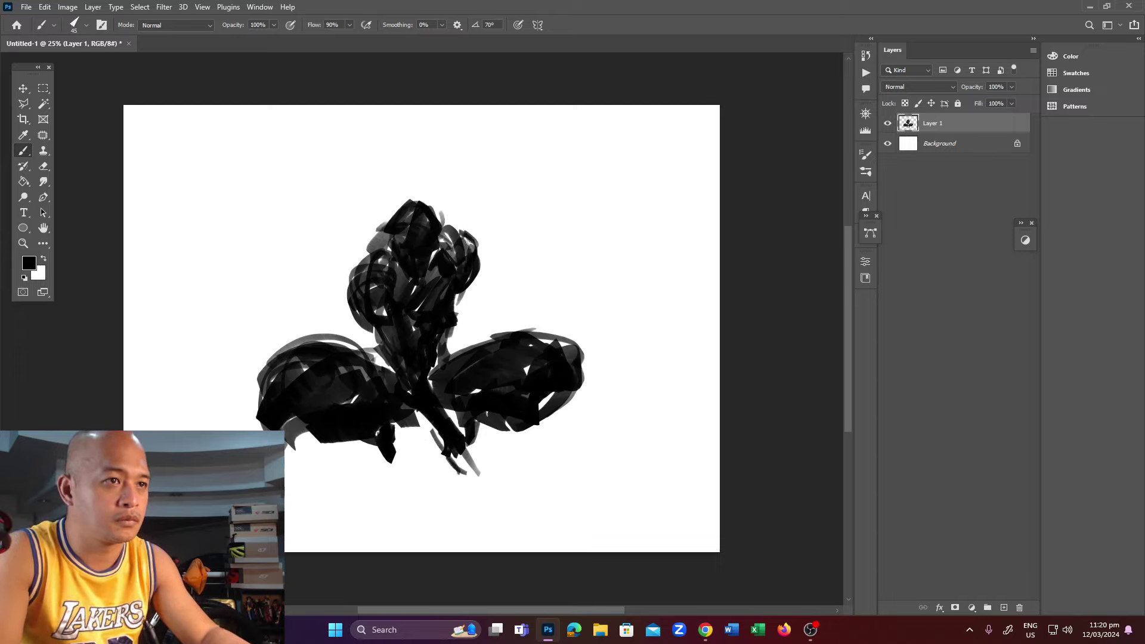
left_click_drag(451, 304, 467, 293)
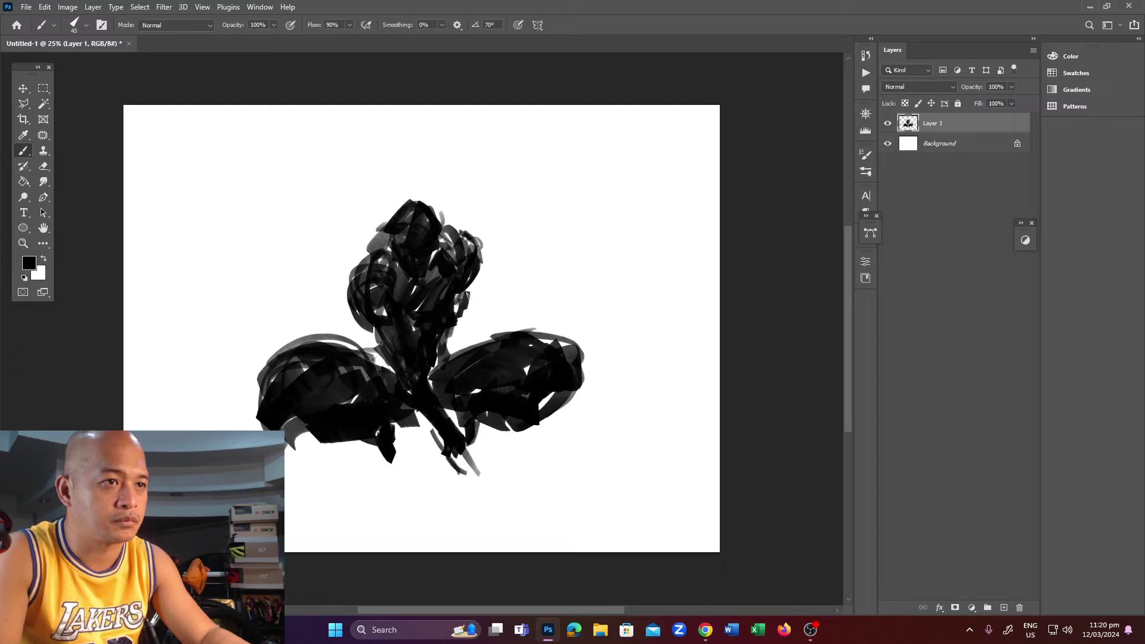
key("ctrl+z")
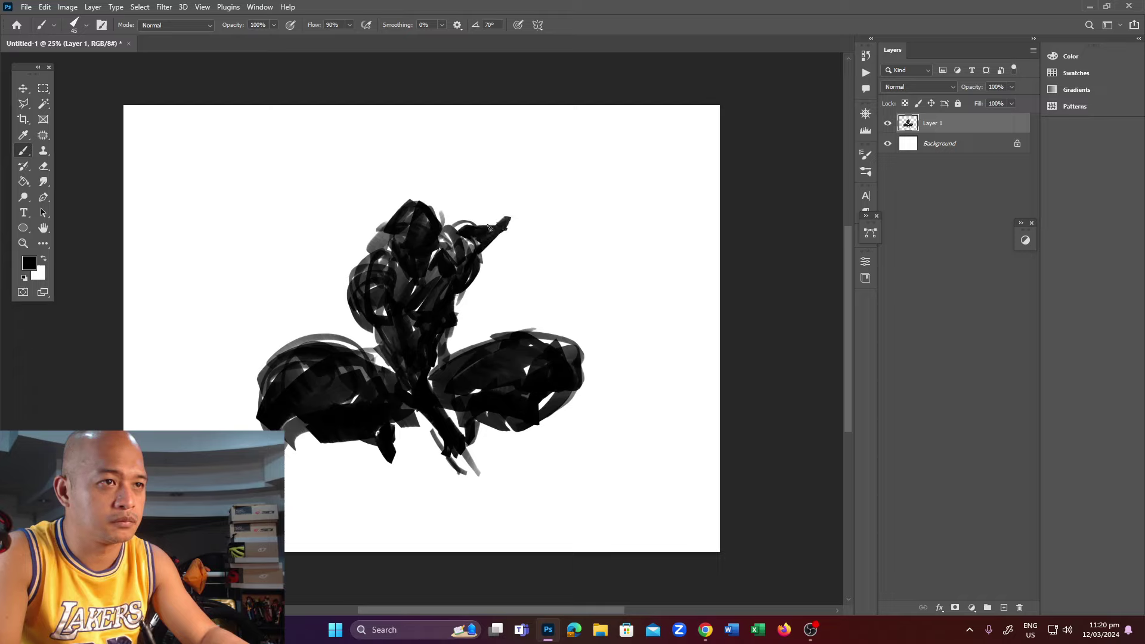
key("ctrl+z")
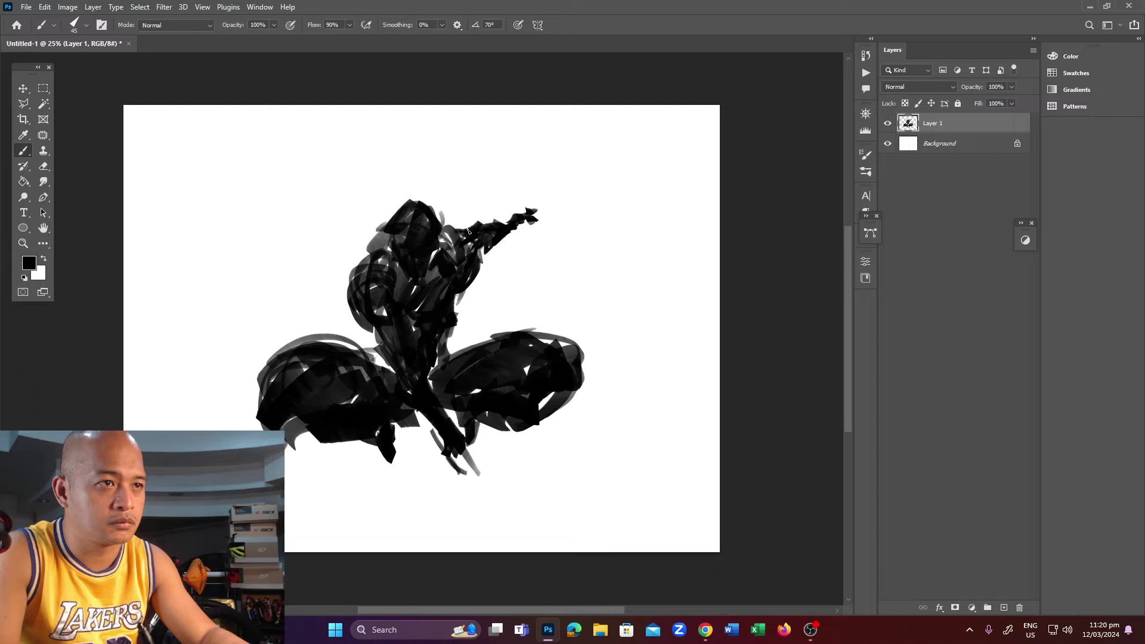
Lighten the raised arm using a 50 px hard round eraser.
key("e")
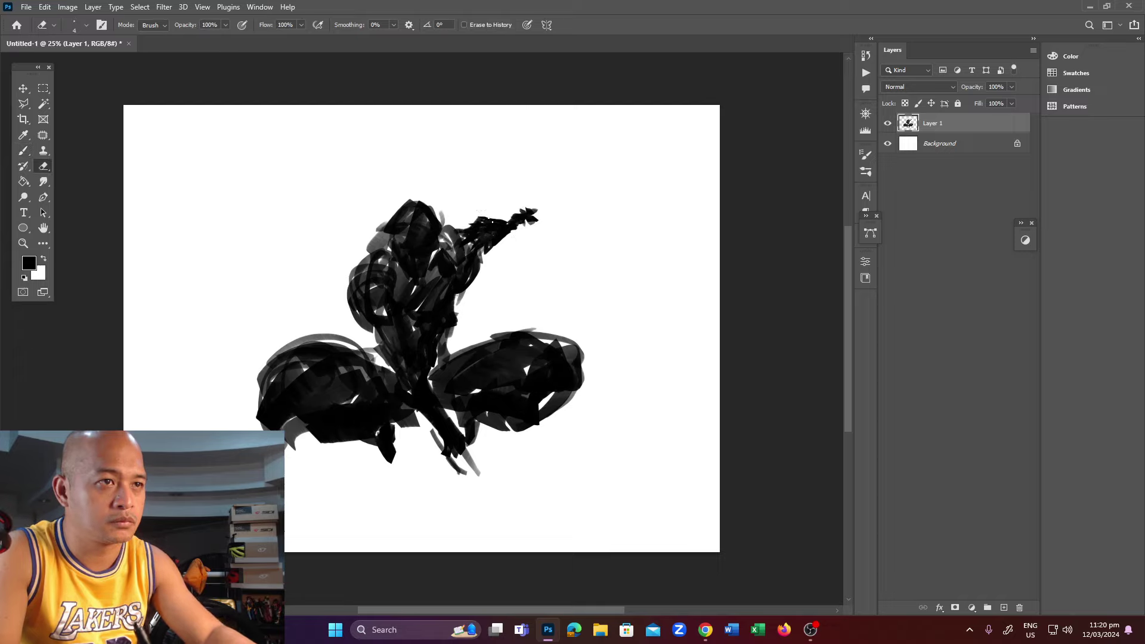
left_click_drag(471, 220, 493, 223)
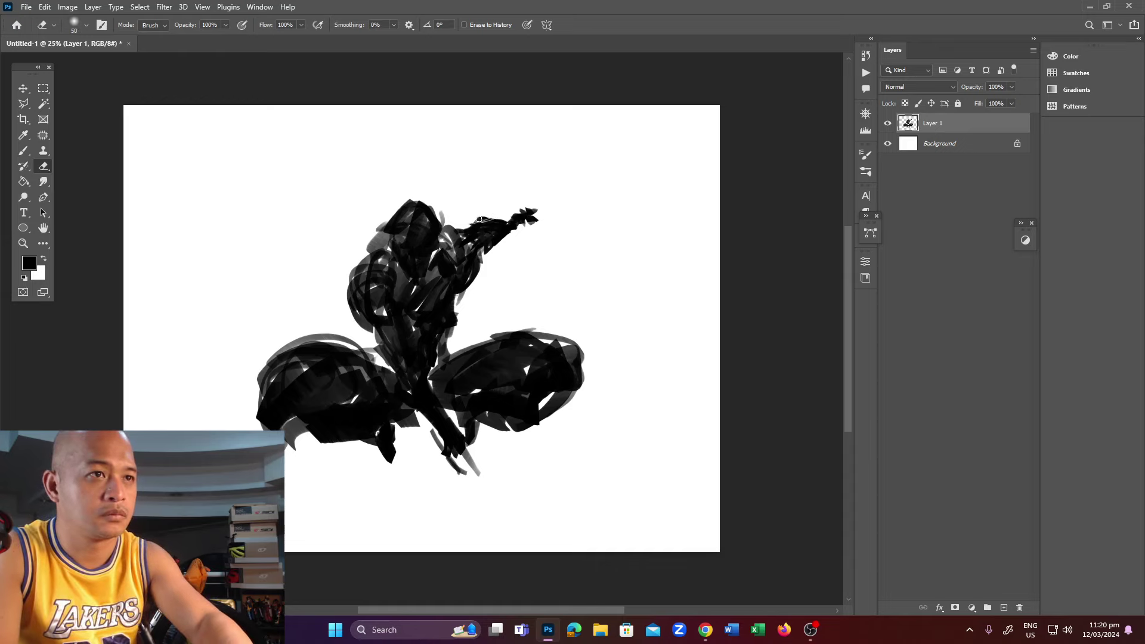
key("bracketright")
key("bracketright")
key("bracketright")
left_click(87, 25)
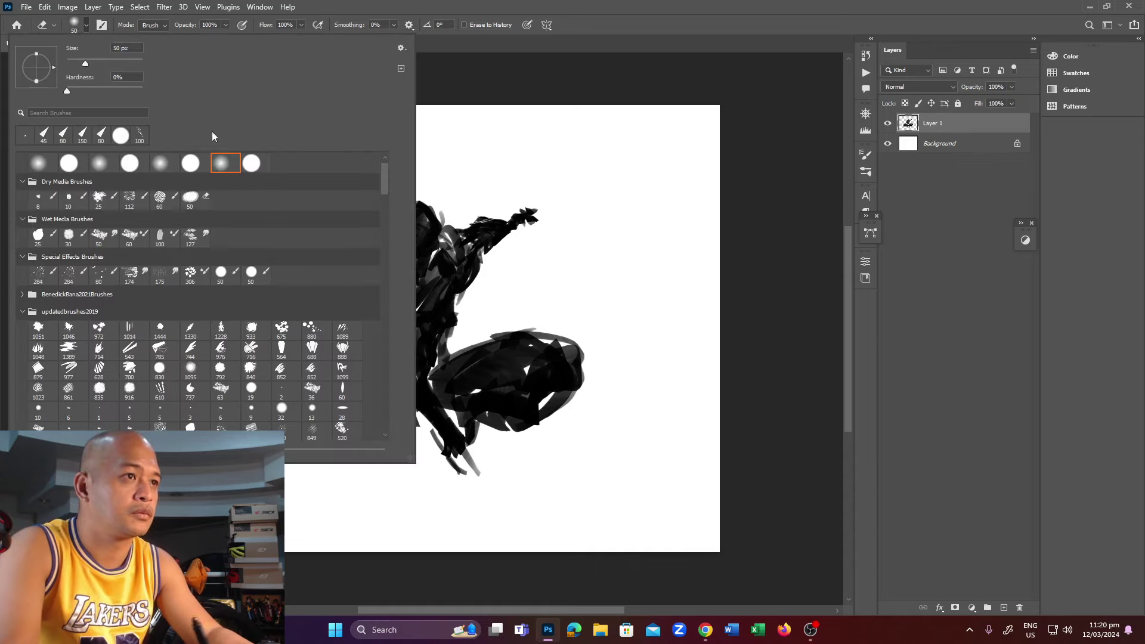
left_click(251, 163)
left_click(494, 208)
mouse_move(471, 226)
left_mouse_down()
mouse_move(504, 219)
mouse_move(501, 240)
left_mouse_up()
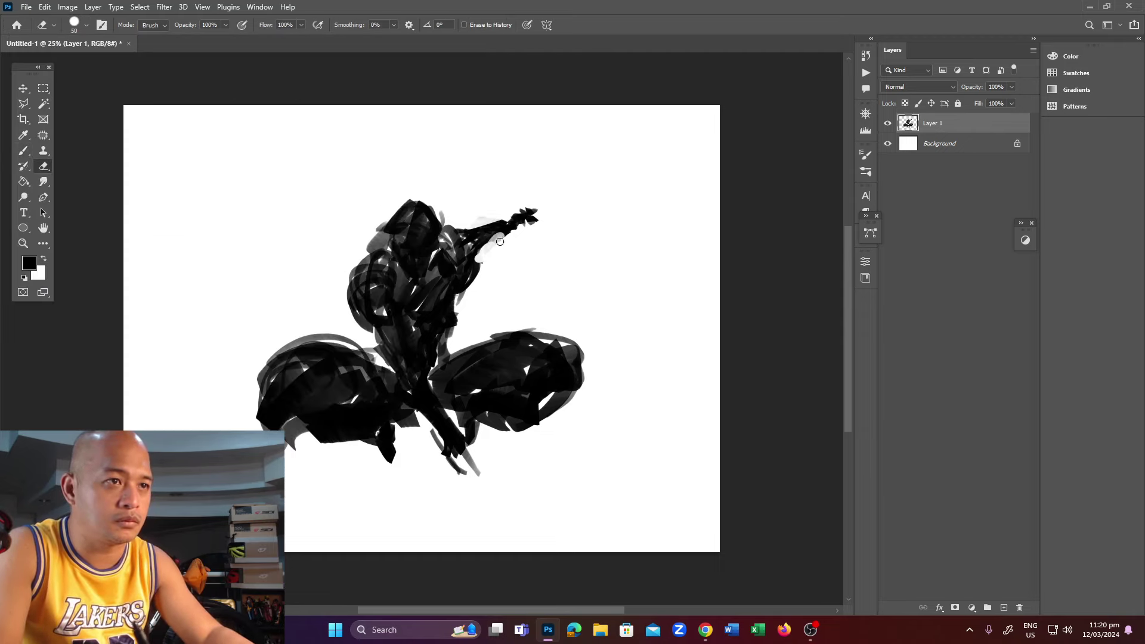
With a 70 px brush, dab white on the head, repaint it black, and darken the left shoulder.
key("b")
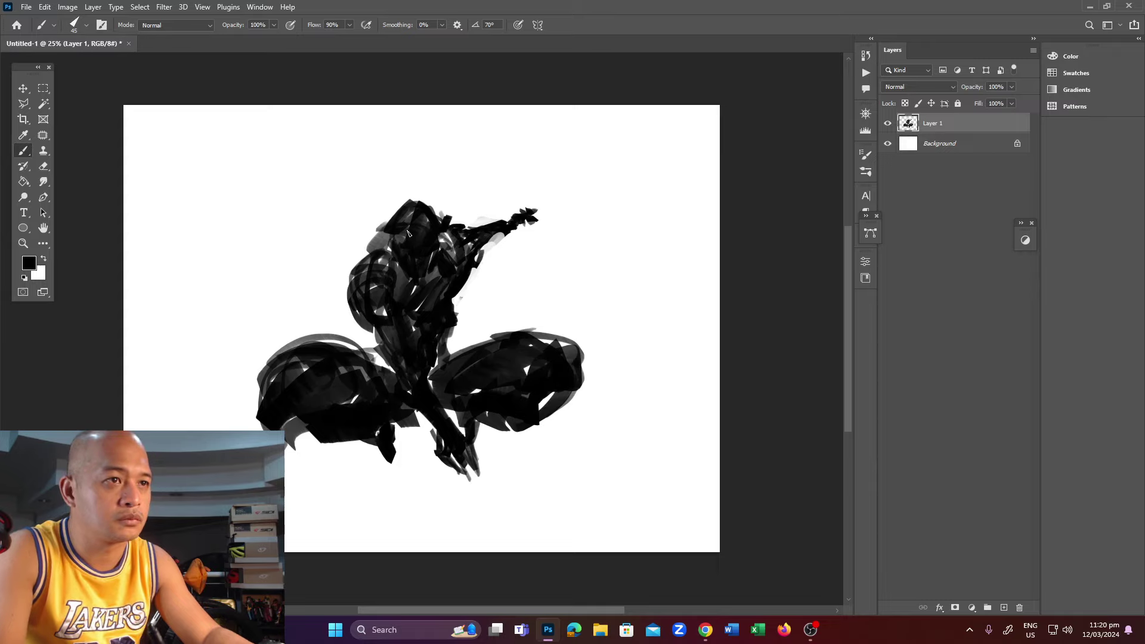
key("x")
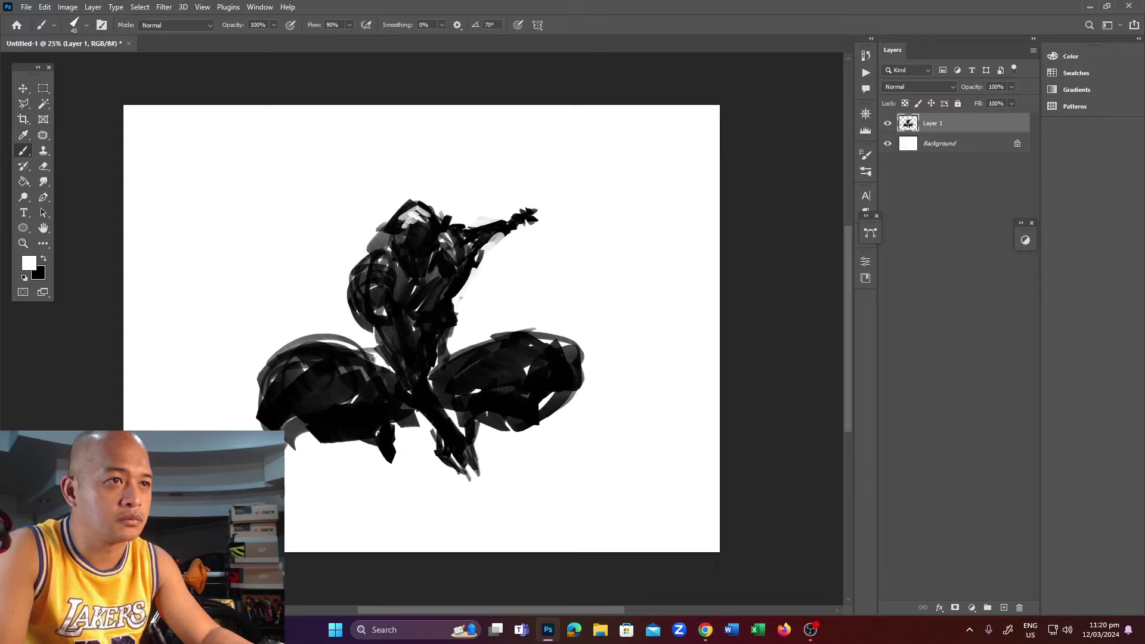
key("x")
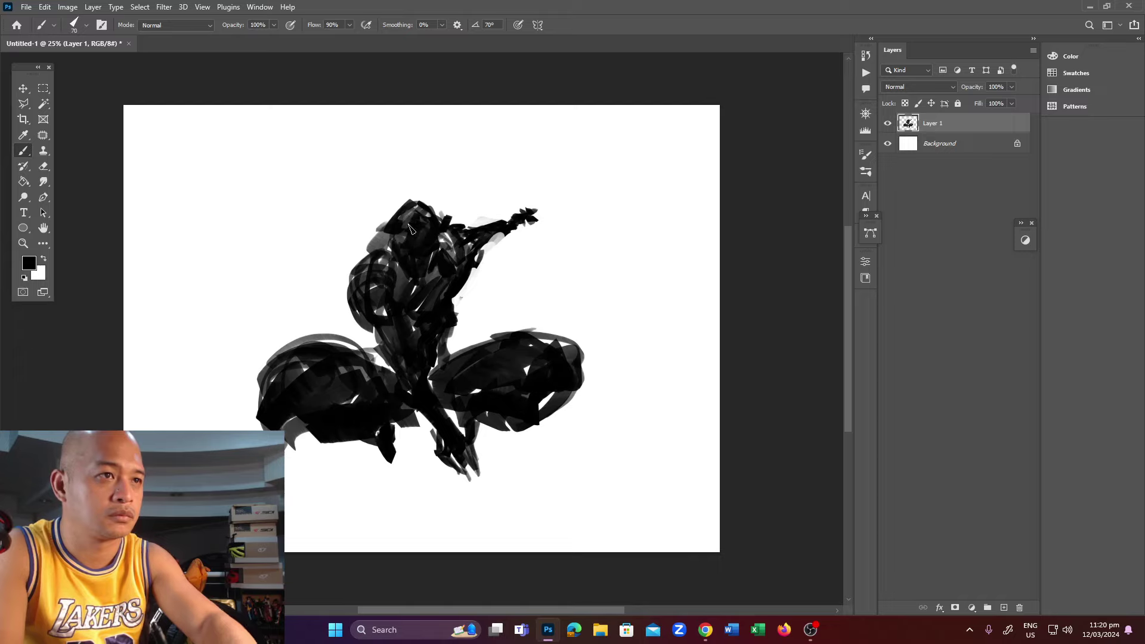
key("bracketright")
key("bracketright")
key("bracketright")
key("x")
left_click(412, 209)
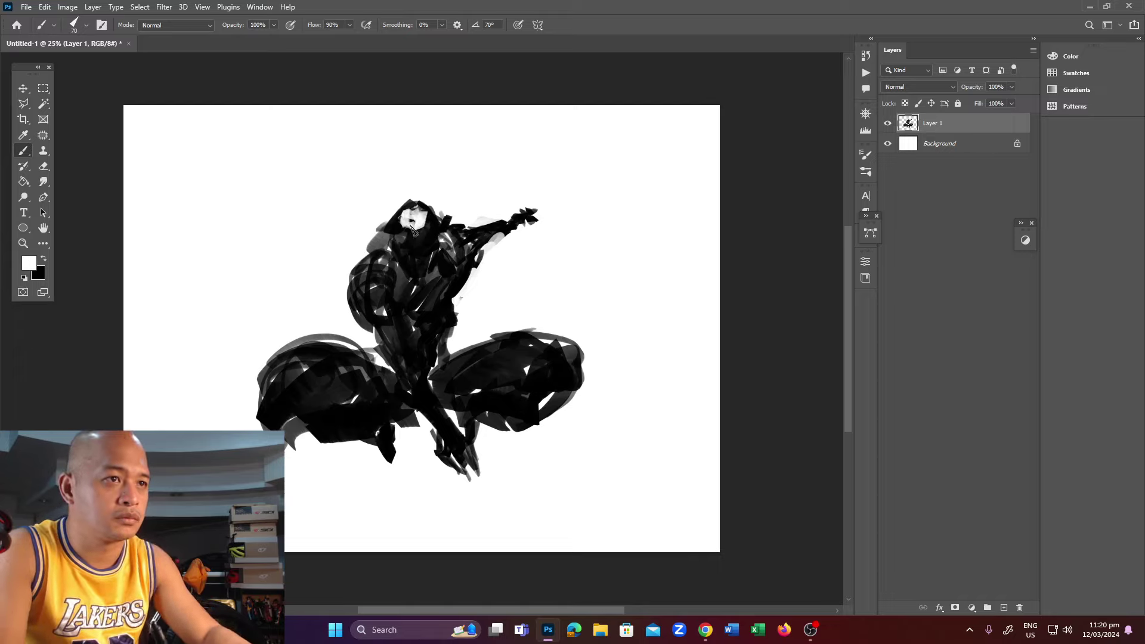
key("x")
mouse_move(405, 212)
left_mouse_down()
mouse_move(417, 233)
mouse_move(432, 215)
left_mouse_up()
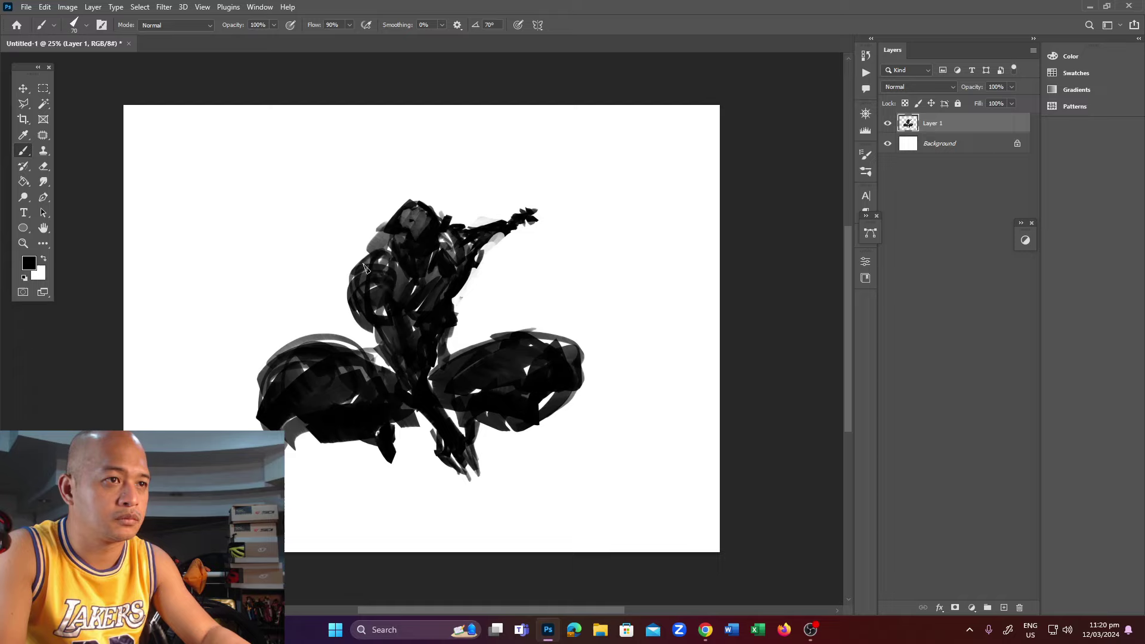
left_click_drag(364, 266, 353, 292)
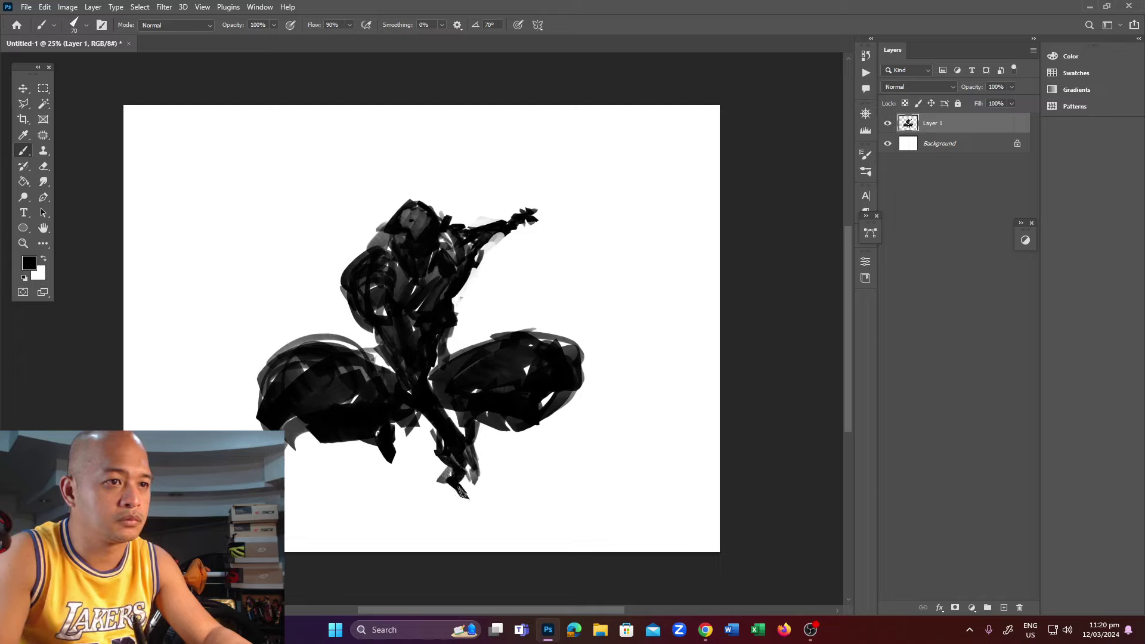
Try long dark strokes below the figure, undo them, and enlarge the brush to 100 px.
left_click_drag(418, 444, 438, 530)
mouse_move(417, 471)
left_mouse_down()
mouse_move(427, 504)
mouse_move(361, 551)
left_mouse_up()
key("ctrl+z")
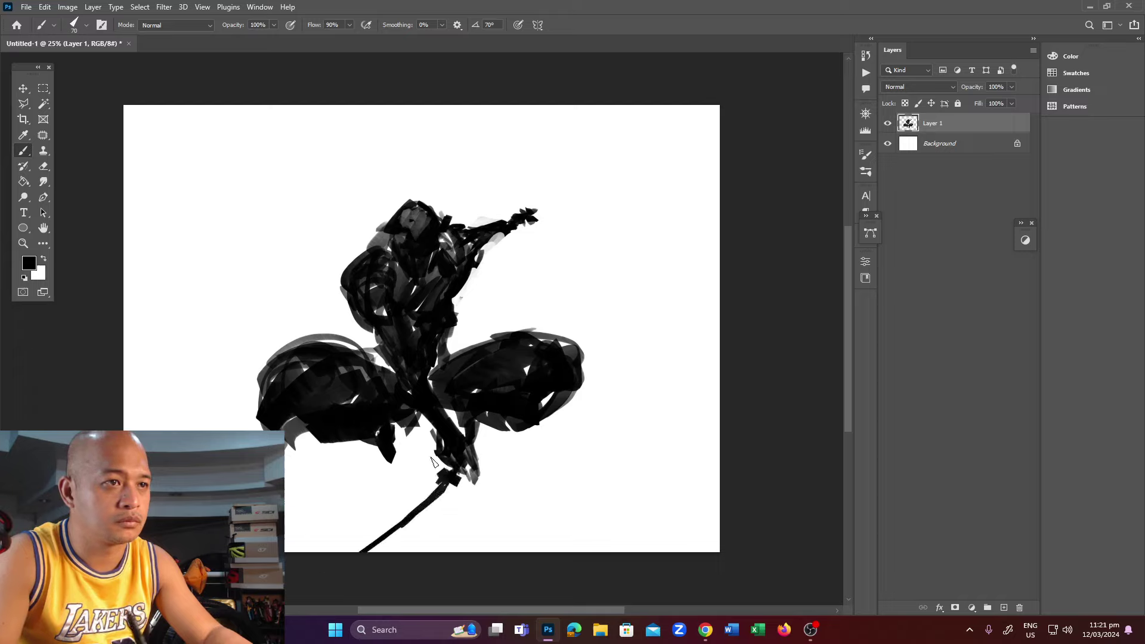
key("ctrl+z")
key("bracketright")
key("bracketright")
key("bracketright")
Turn off pen-pressure size variation in Brush Settings and retry the long stroke from the base.
left_click_drag(446, 456, 345, 549)
key("ctrl+z")
left_click(865, 154)
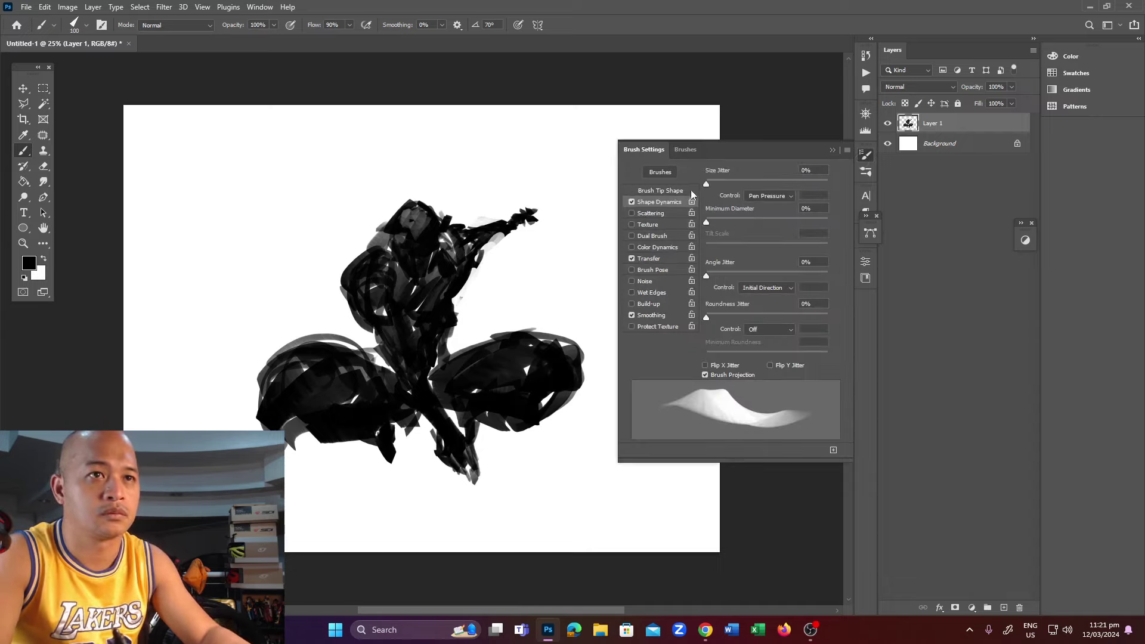
left_click(769, 195)
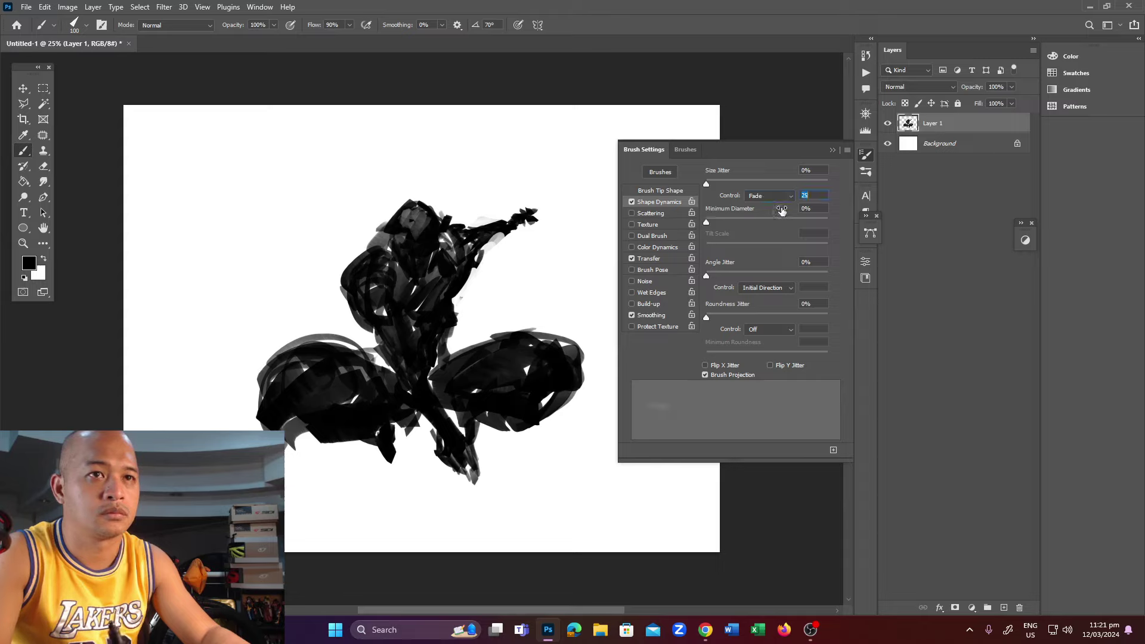
left_click(769, 196)
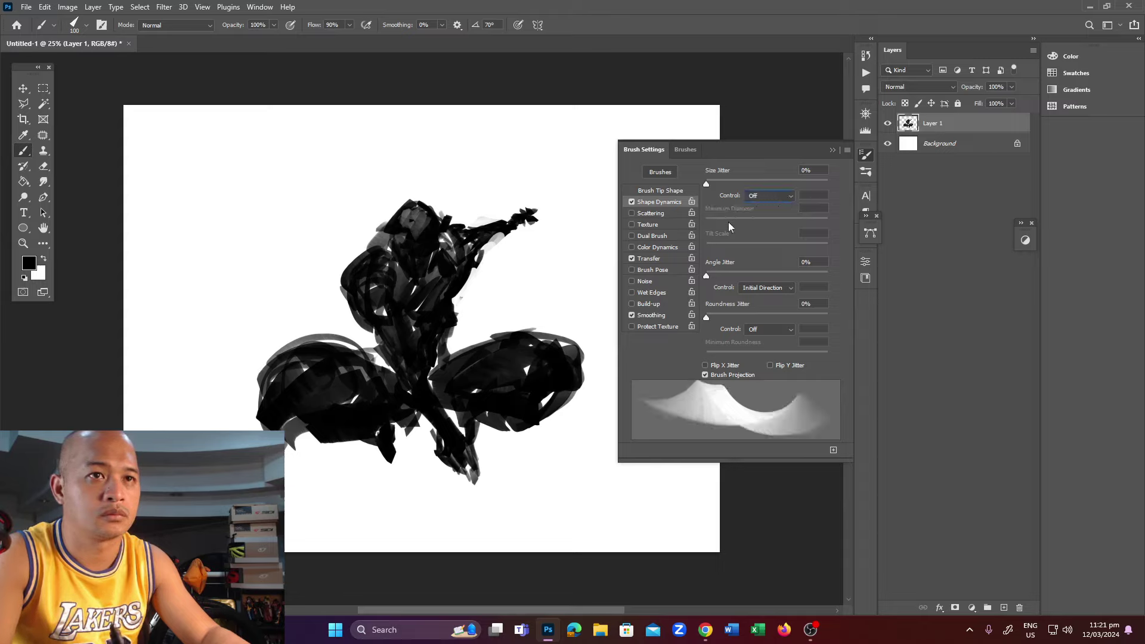
left_click(832, 151)
mouse_move(444, 453)
left_mouse_down()
mouse_move(429, 495)
mouse_move(353, 580)
left_mouse_up()
key("ctrl+z")
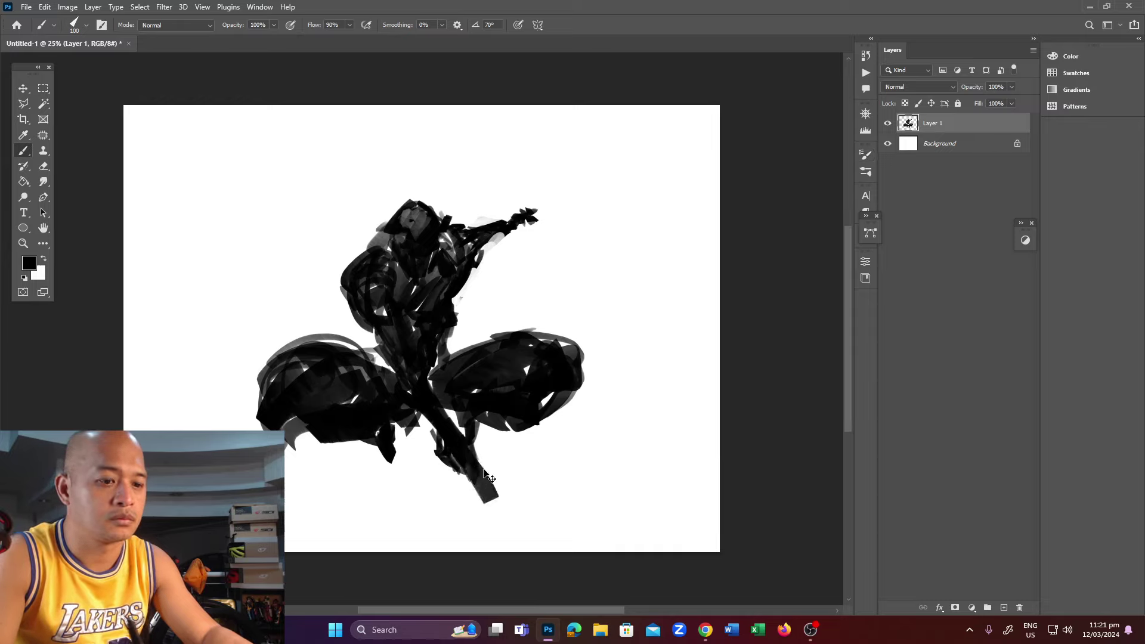
Paint a straight dark diagonal bar inside a lasso strip selection, then erase its lower-right tip shorter.
key("l")
left_click(462, 443)
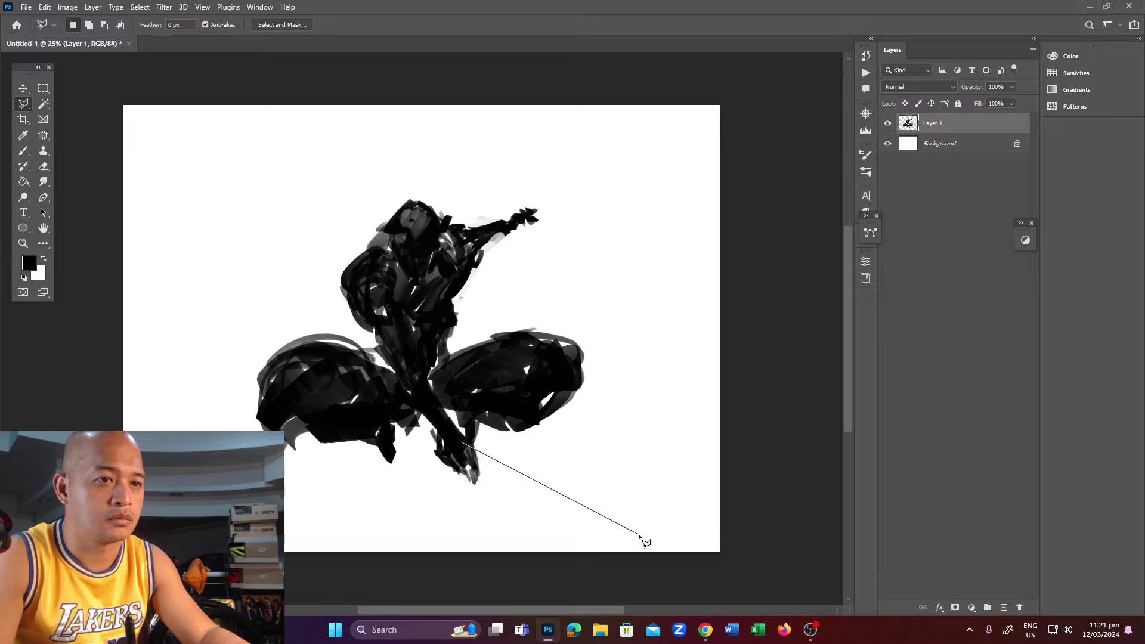
left_click(618, 549)
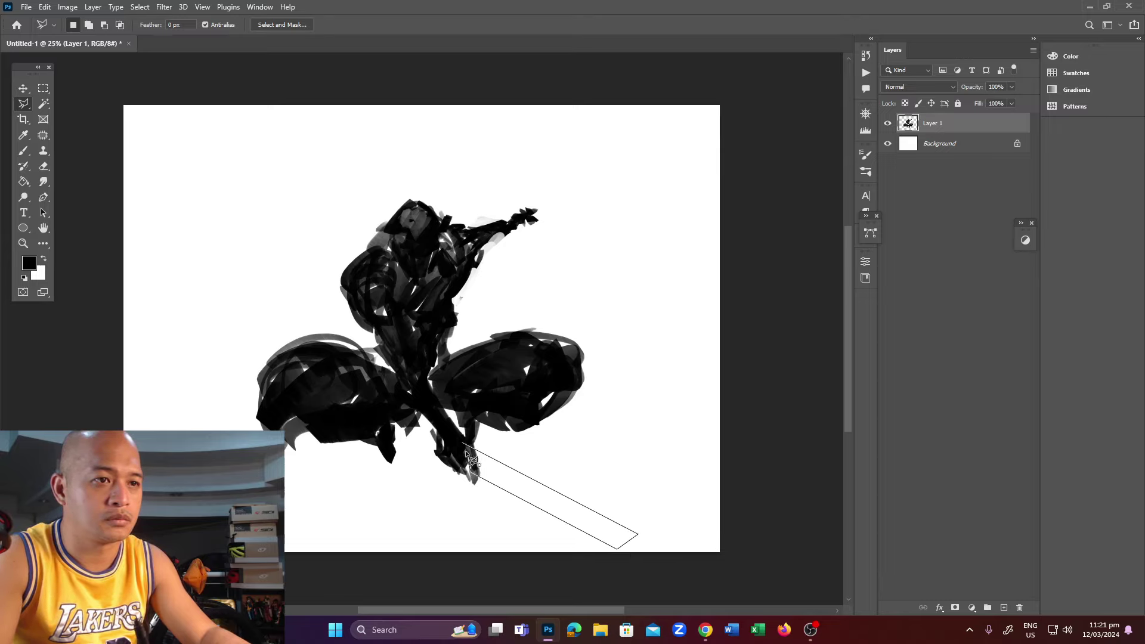
left_click(468, 454)
key("b")
left_click_drag(471, 458, 620, 533)
key("m")
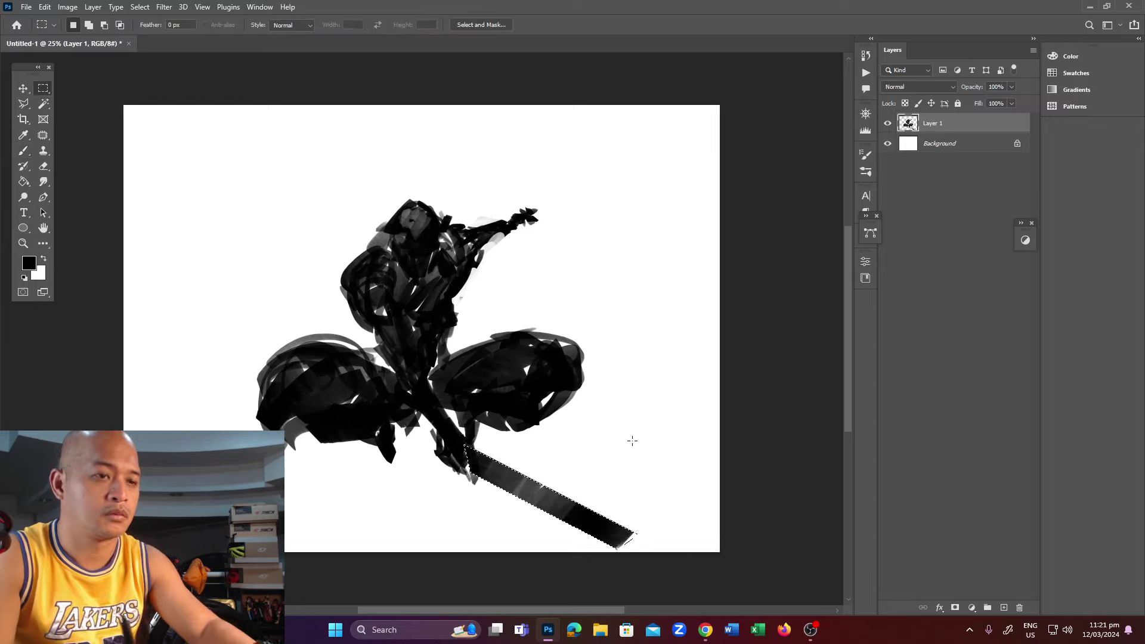
left_click(611, 448)
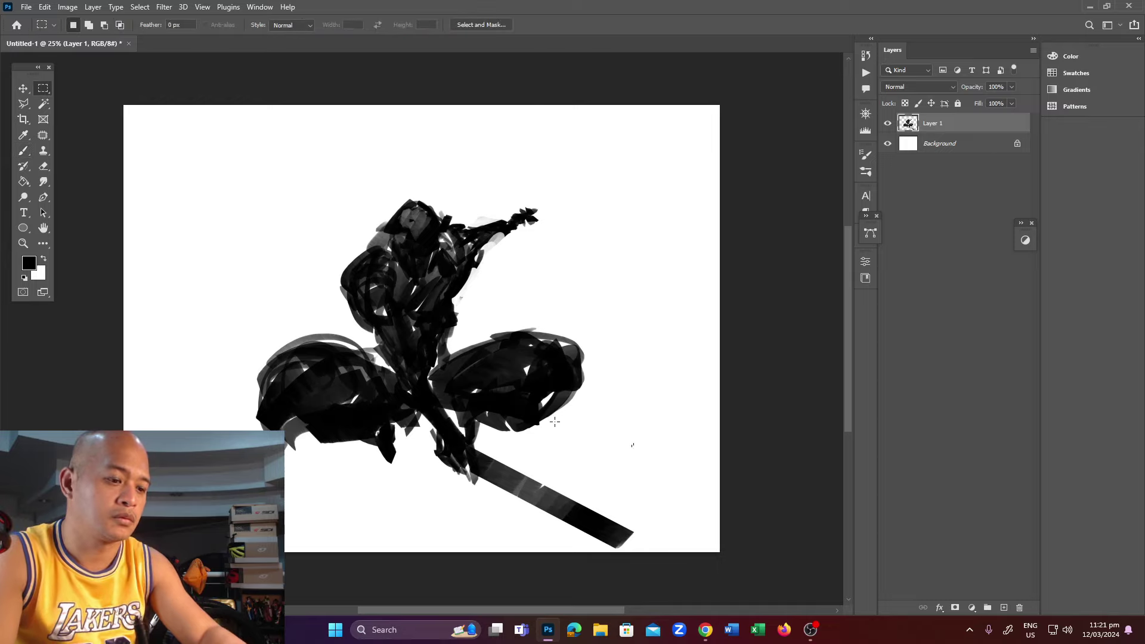
key("e")
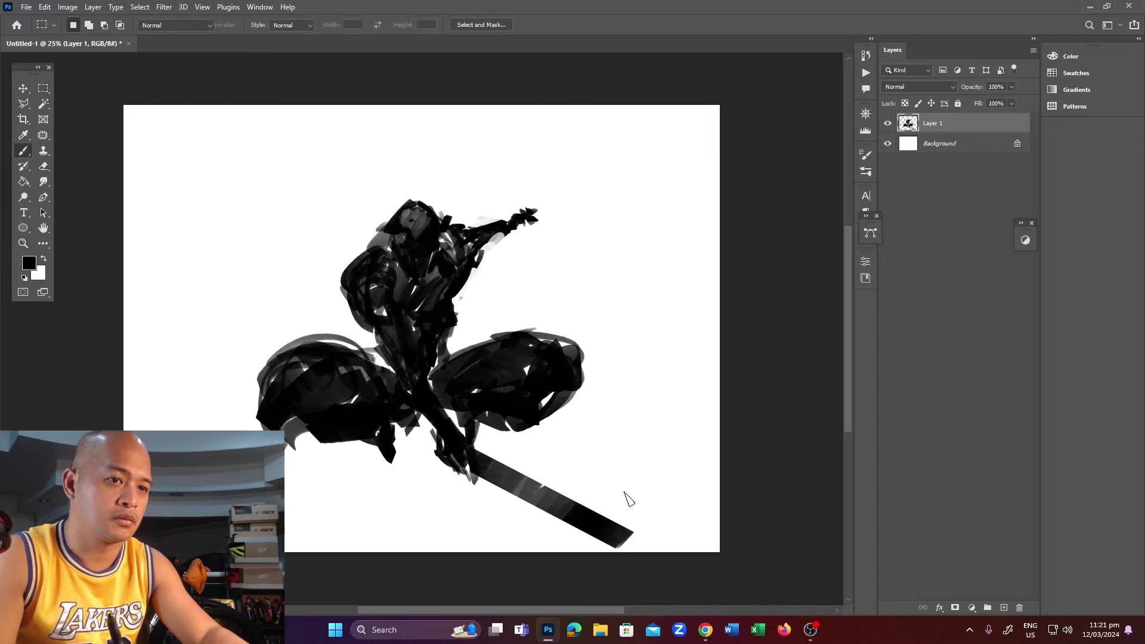
mouse_move(629, 533)
left_mouse_down()
mouse_move(601, 545)
mouse_move(605, 558)
left_mouse_up()
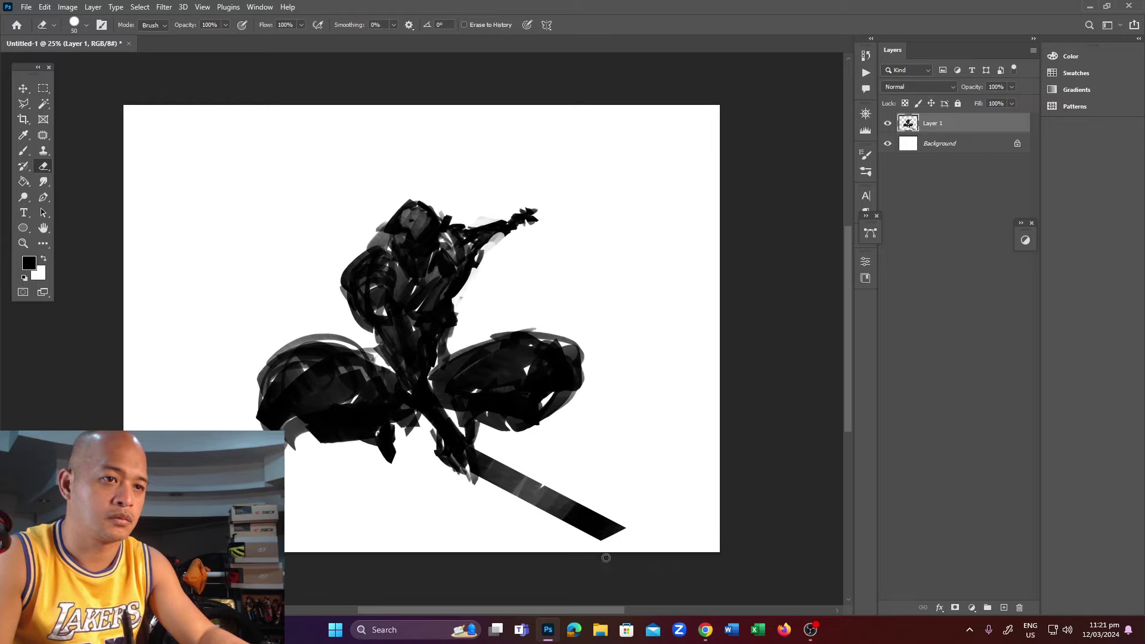
With a smaller brush, paint a thin dark straight blade running up-left from the raised hand.
key("b")
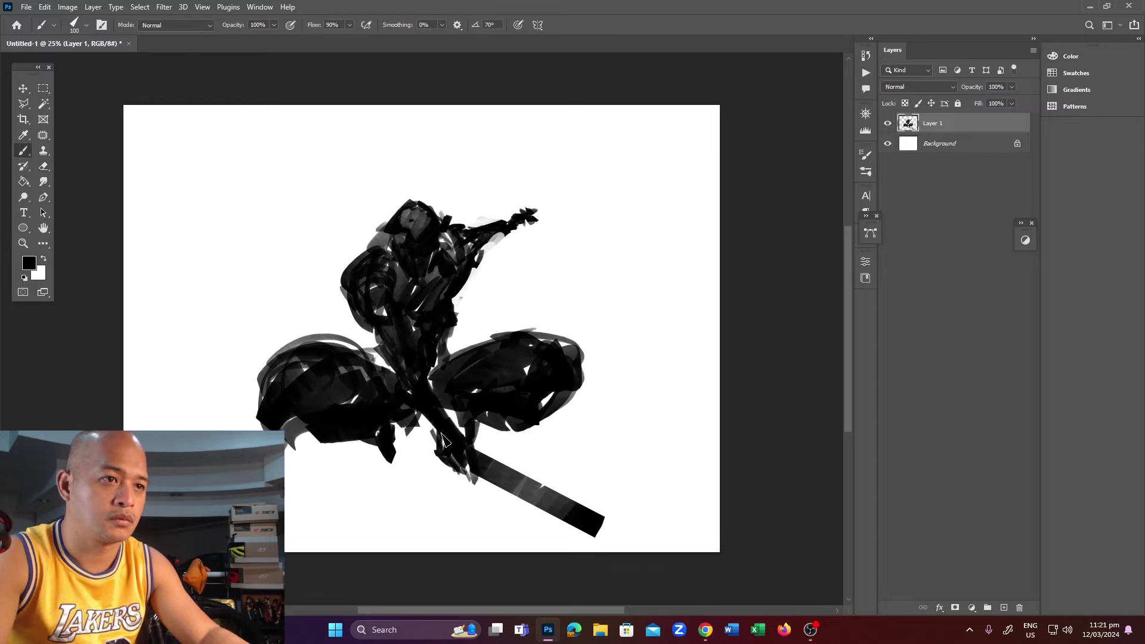
key("bracketleft")
key("bracketleft")
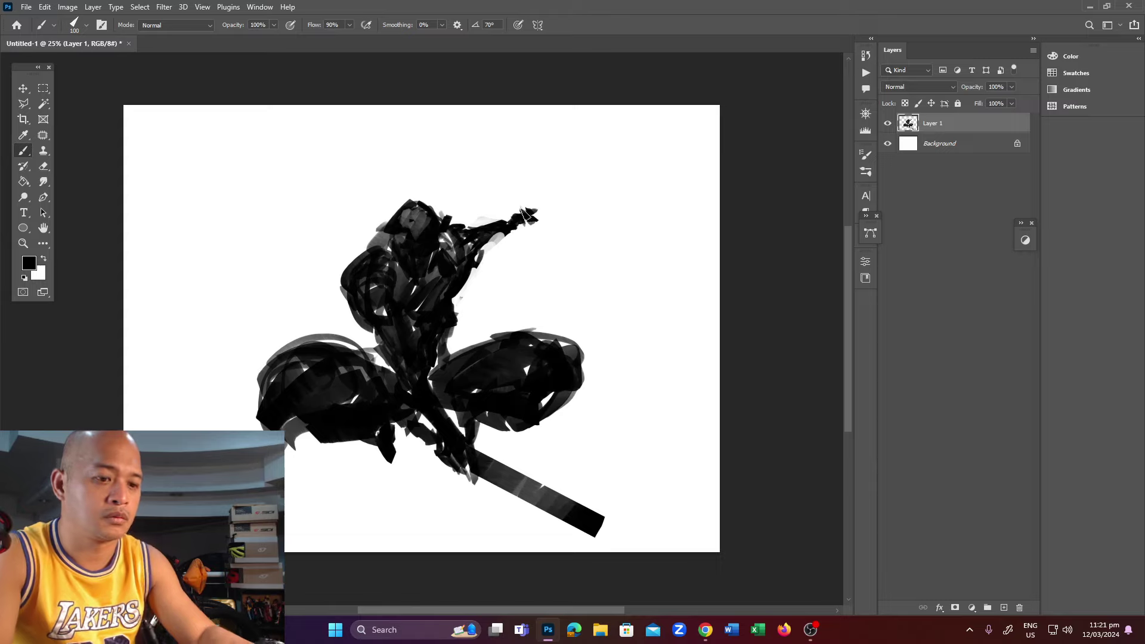
key("bracketleft")
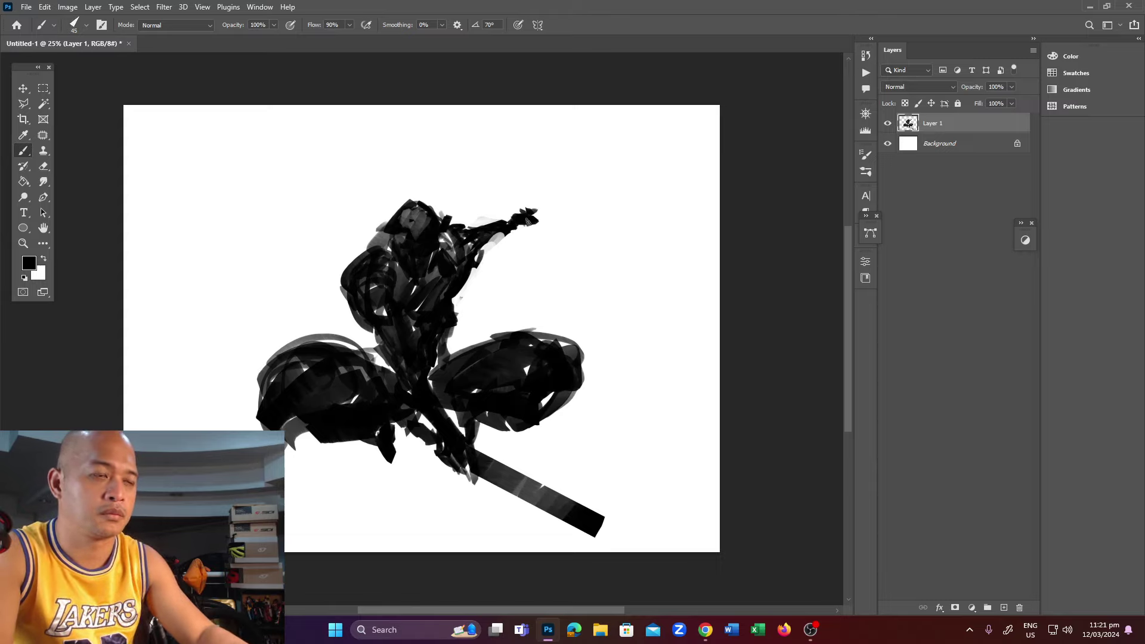
left_click_drag(532, 220, 635, 244)
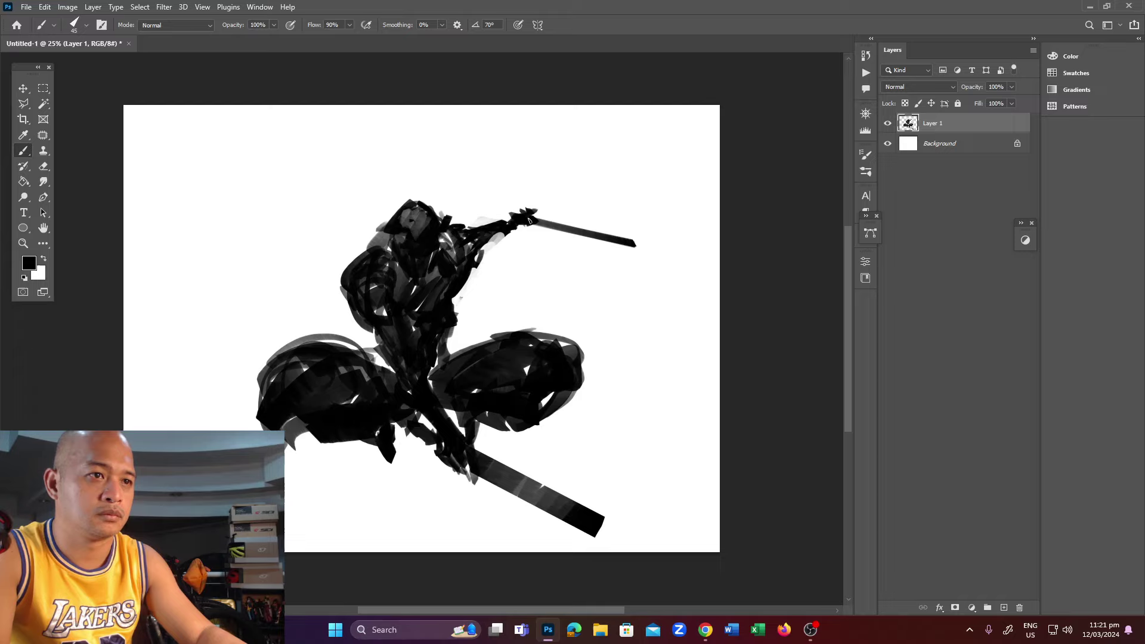
key("ctrl+z")
left_click_drag(521, 213, 442, 199)
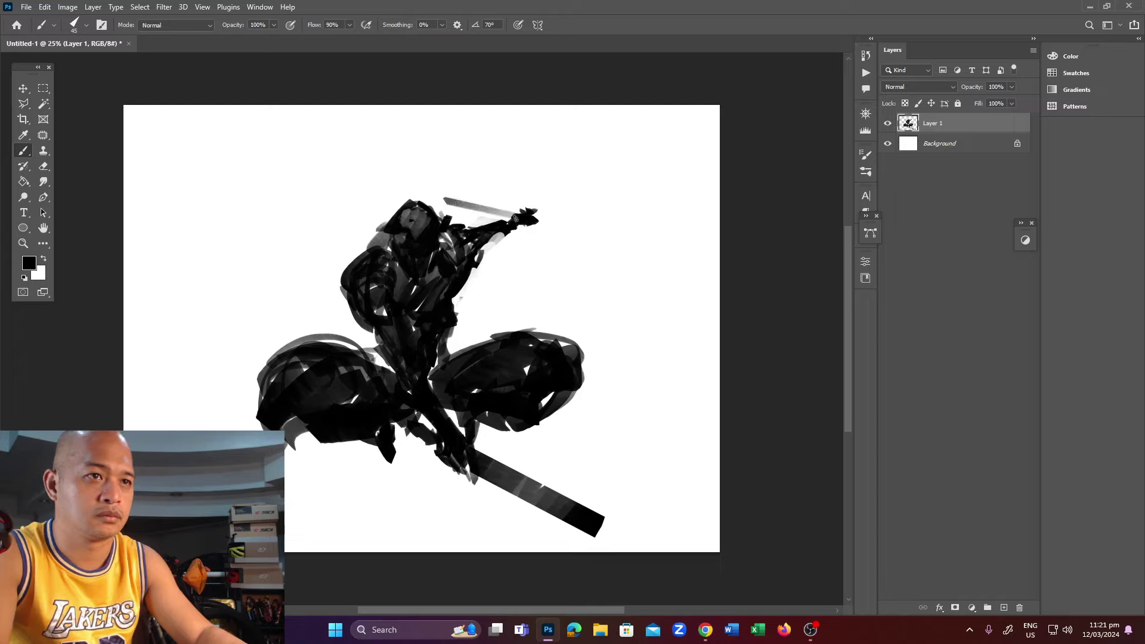
left_click(522, 215, "shift")
key("ctrl+z")
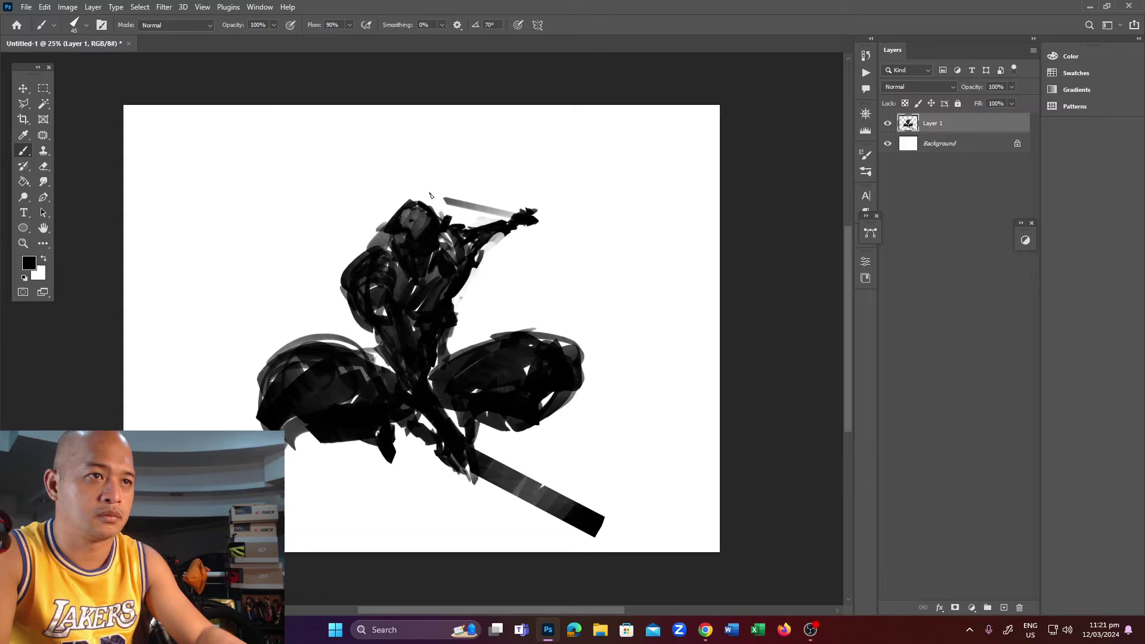
left_click_drag(430, 195, 521, 213)
key("e")
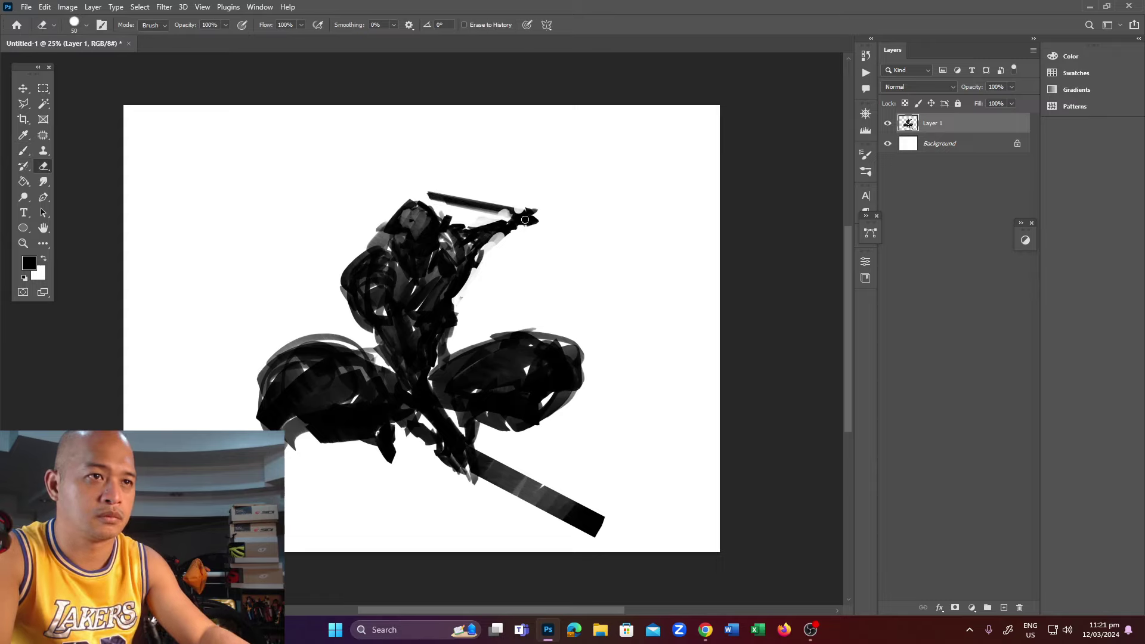
key("b")
left_click_drag(534, 219, 582, 236)
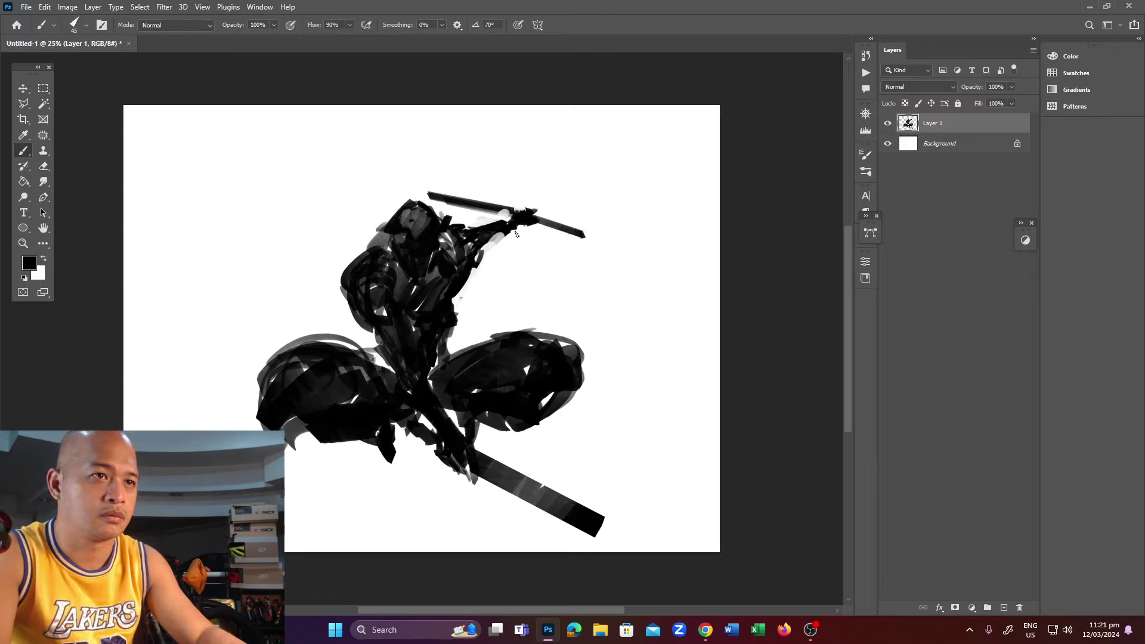
key("ctrl+z")
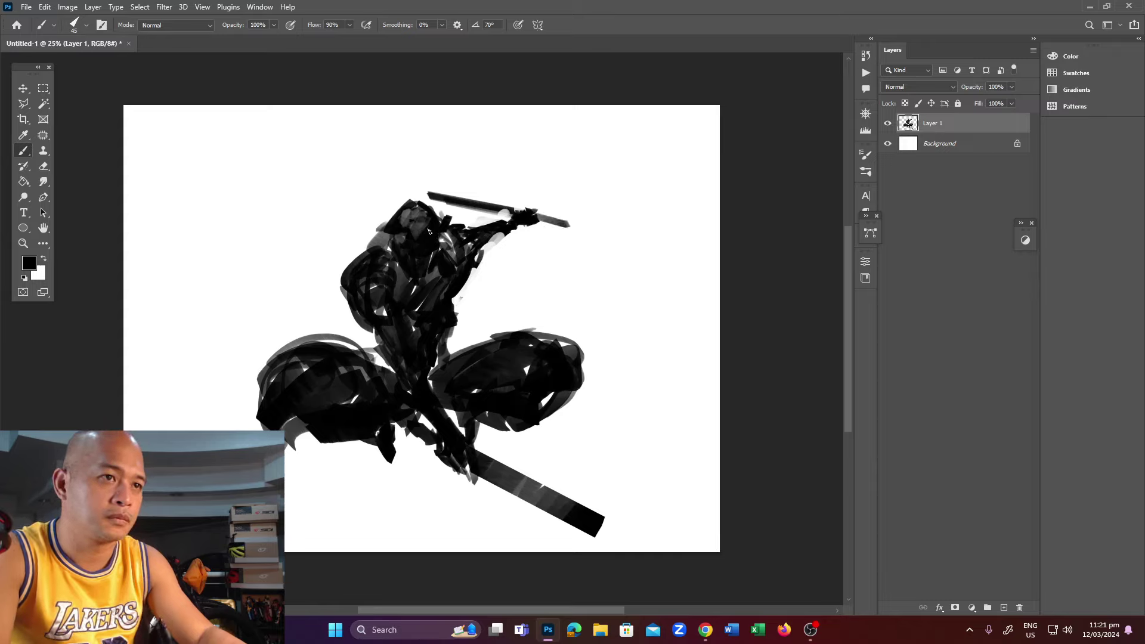
Paint white onto the head and its left side, undoing stray dark edge strokes.
key("x")
left_click_drag(412, 219, 421, 213)
key("x")
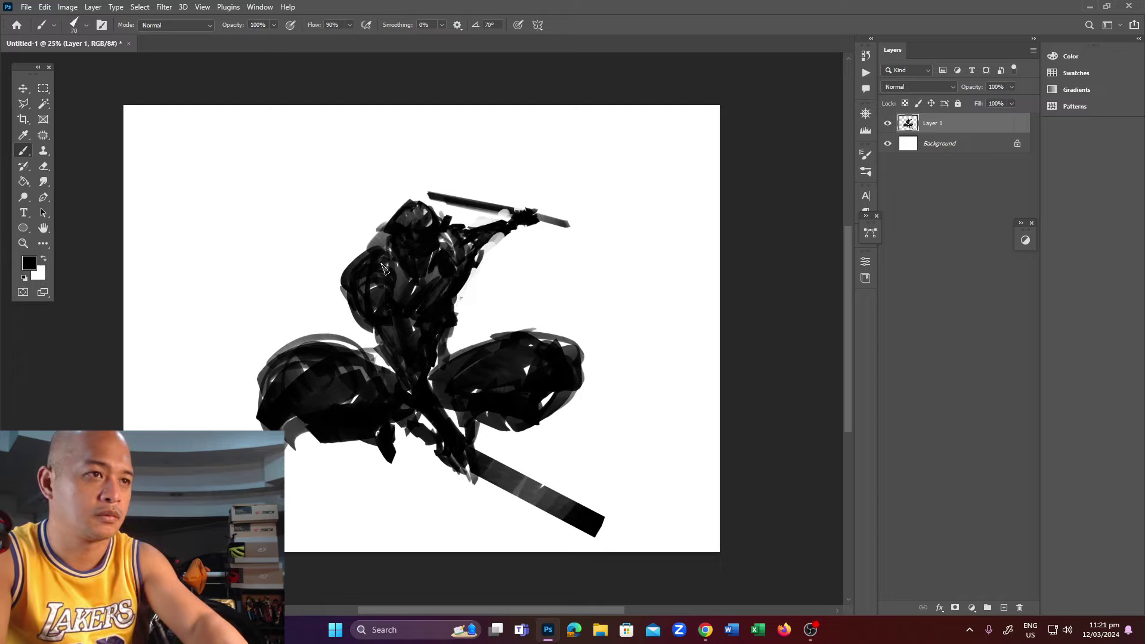
key("bracketright")
key("bracketright")
key("bracketright")
key("x")
mouse_move(372, 262)
left_mouse_down()
mouse_move(362, 287)
mouse_move(365, 252)
mouse_move(351, 295)
mouse_move(382, 278)
mouse_move(376, 307)
mouse_move(367, 304)
mouse_move(381, 307)
mouse_move(355, 271)
mouse_move(379, 238)
mouse_move(340, 256)
mouse_move(364, 319)
left_mouse_up()
key("x")
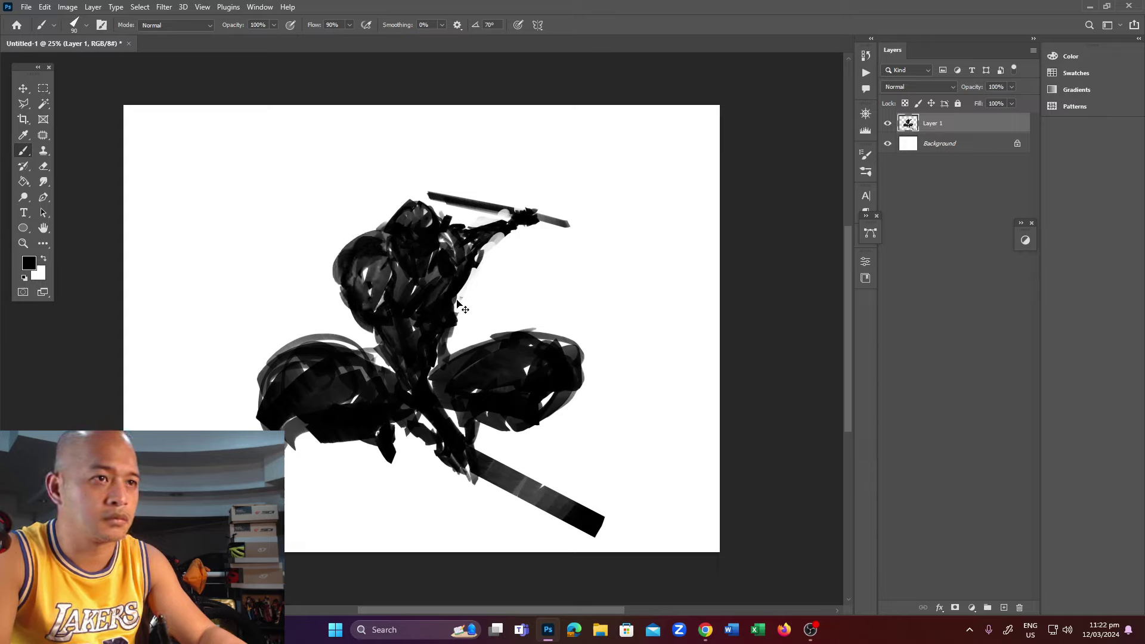
key("ctrl+z")
key("ctrl+z")
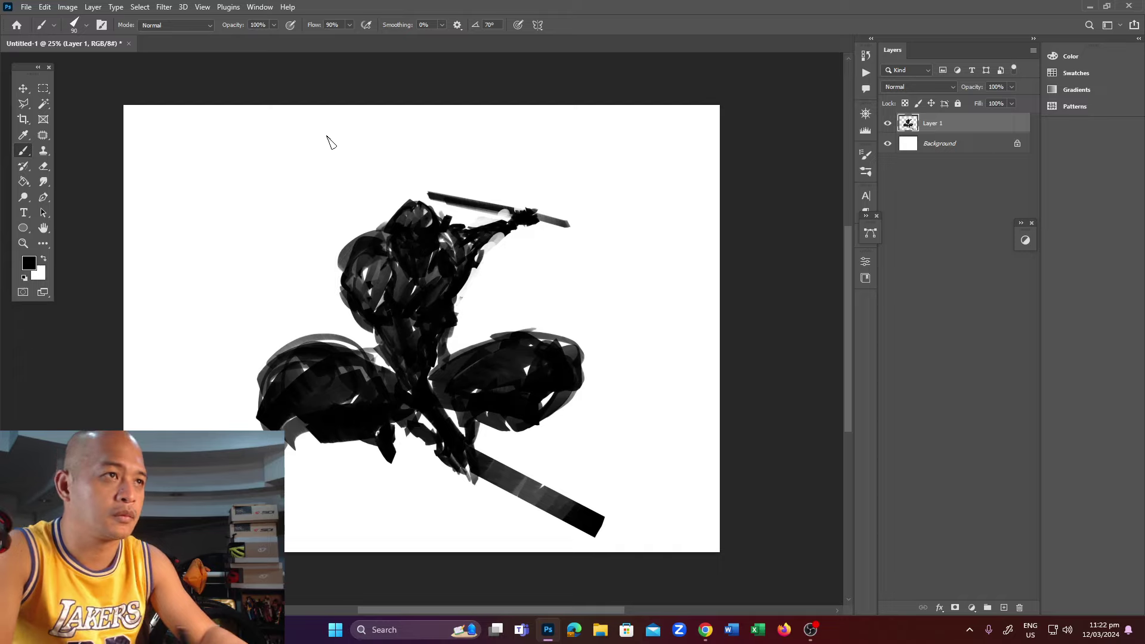
At 75% opacity, cover the head's left side in white and add a thin dark arc along it.
left_click_drag(275, 25, 261, 36)
key("x")
mouse_move(379, 271)
left_mouse_down()
mouse_move(360, 251)
mouse_move(380, 298)
left_mouse_up()
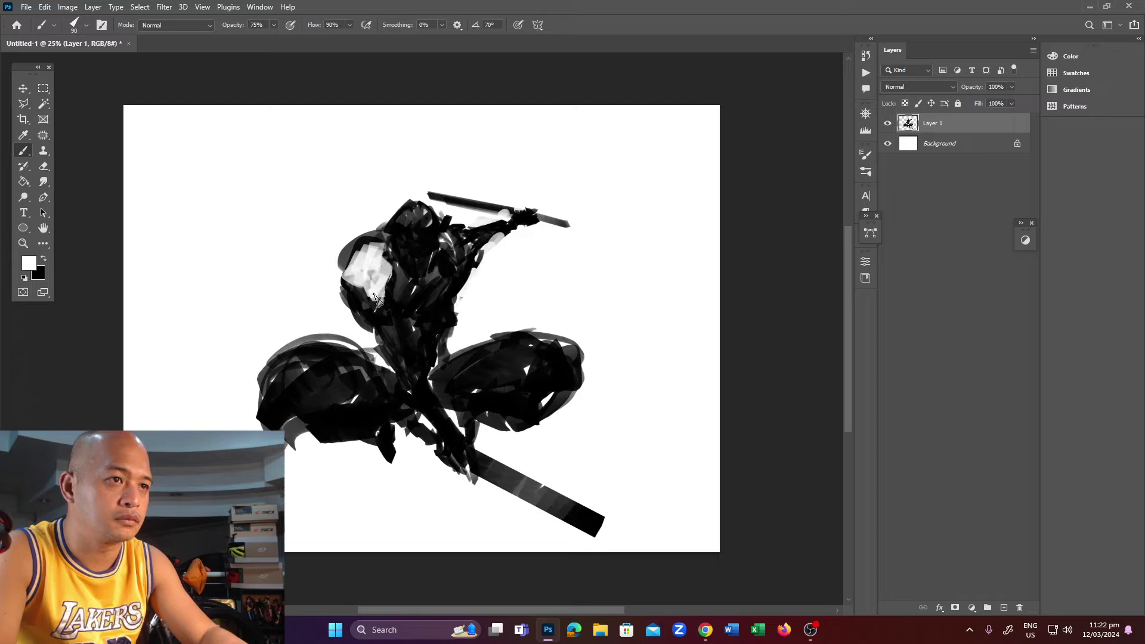
left_click_drag(360, 247, 345, 276)
key("x")
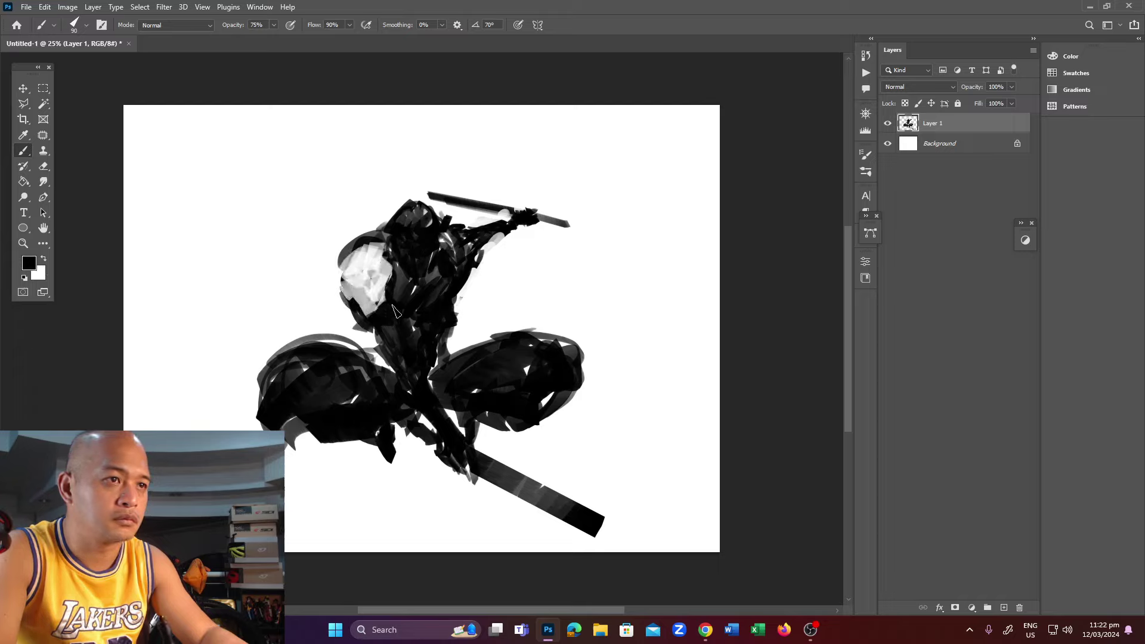
key("x")
left_click_drag(369, 310, 344, 295)
key("bracketleft")
key("bracketleft")
key("bracketleft")
key("x")
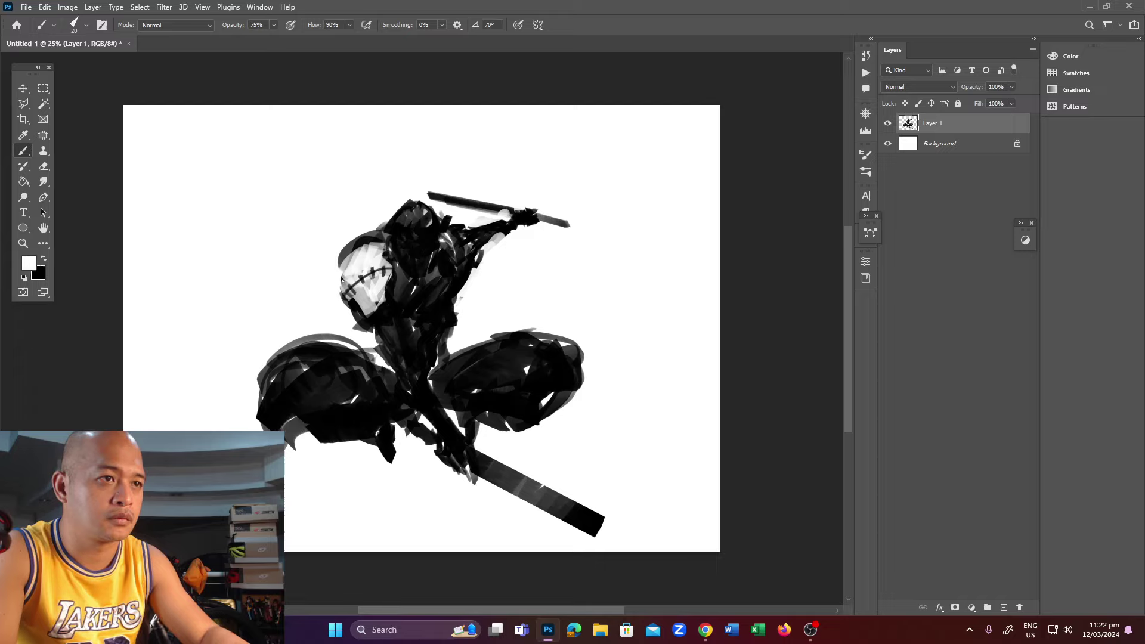
key("x")
left_click_drag(341, 279, 391, 248)
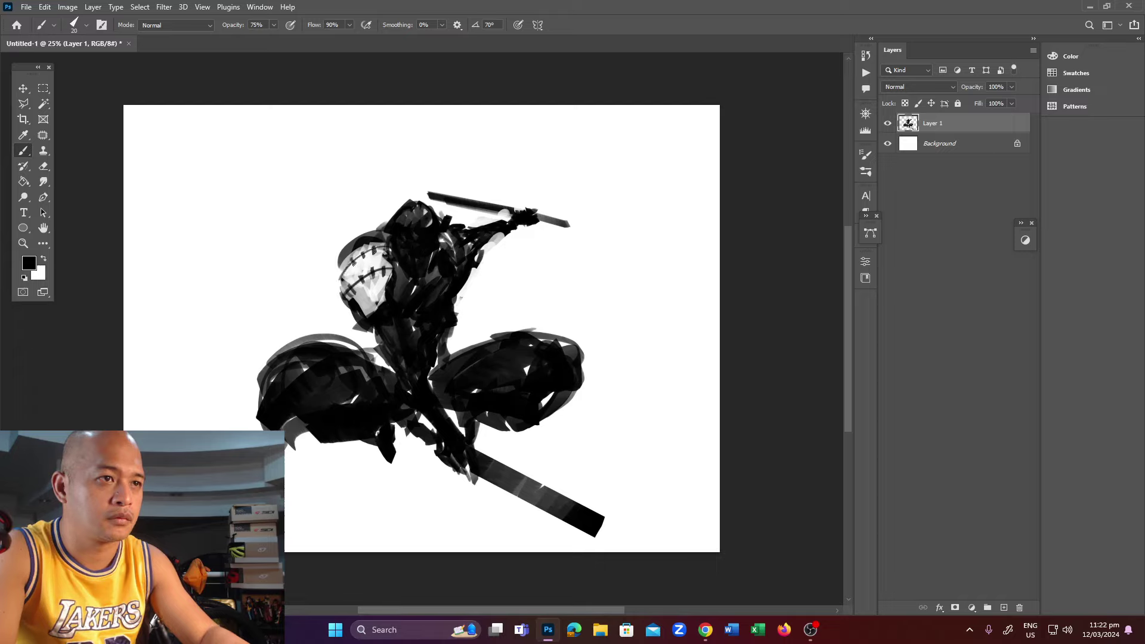
Paint a white band across the figure's centre and draw dark stitch marks over it.
key("x")
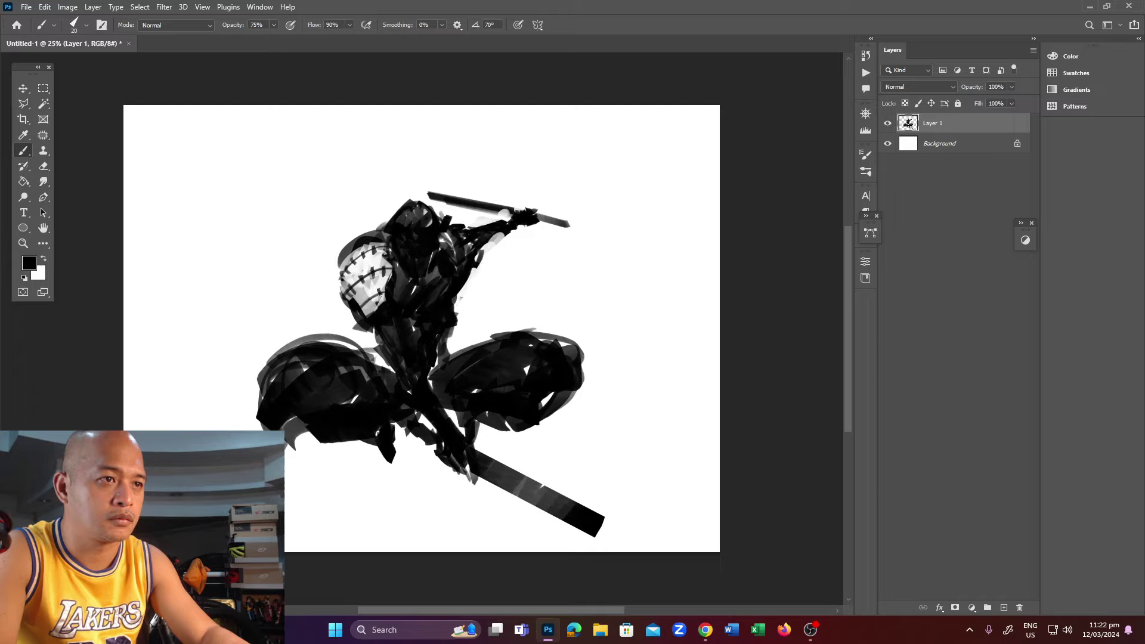
key("bracketright")
key("bracketright")
key("bracketright")
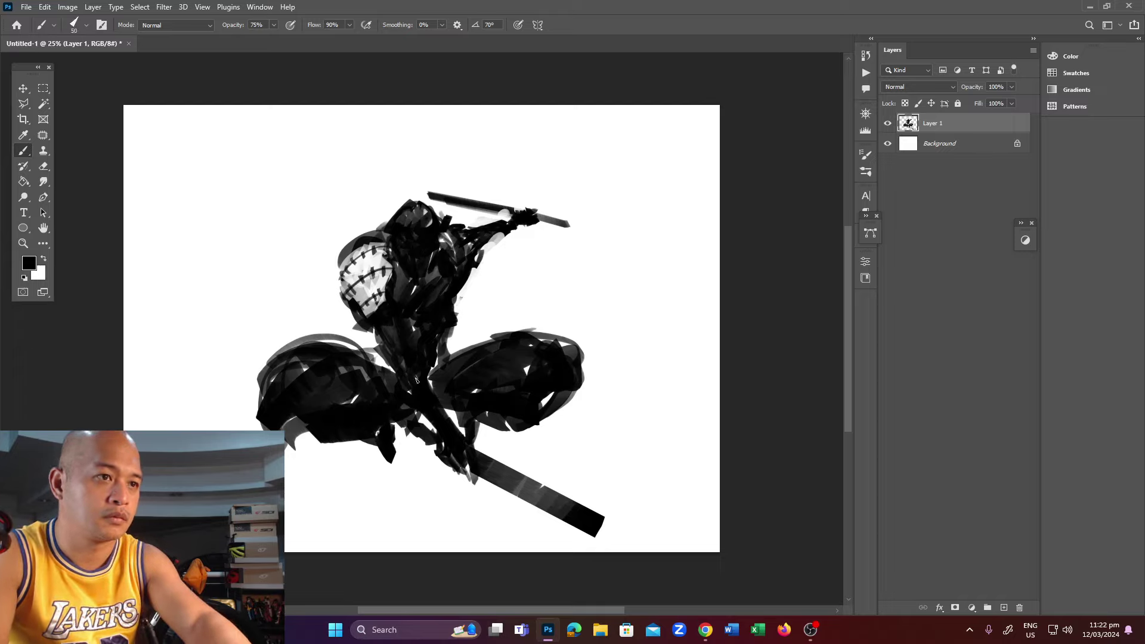
key("x")
mouse_move(414, 379)
left_mouse_down()
mouse_move(417, 411)
mouse_move(453, 432)
left_mouse_up()
key("x")
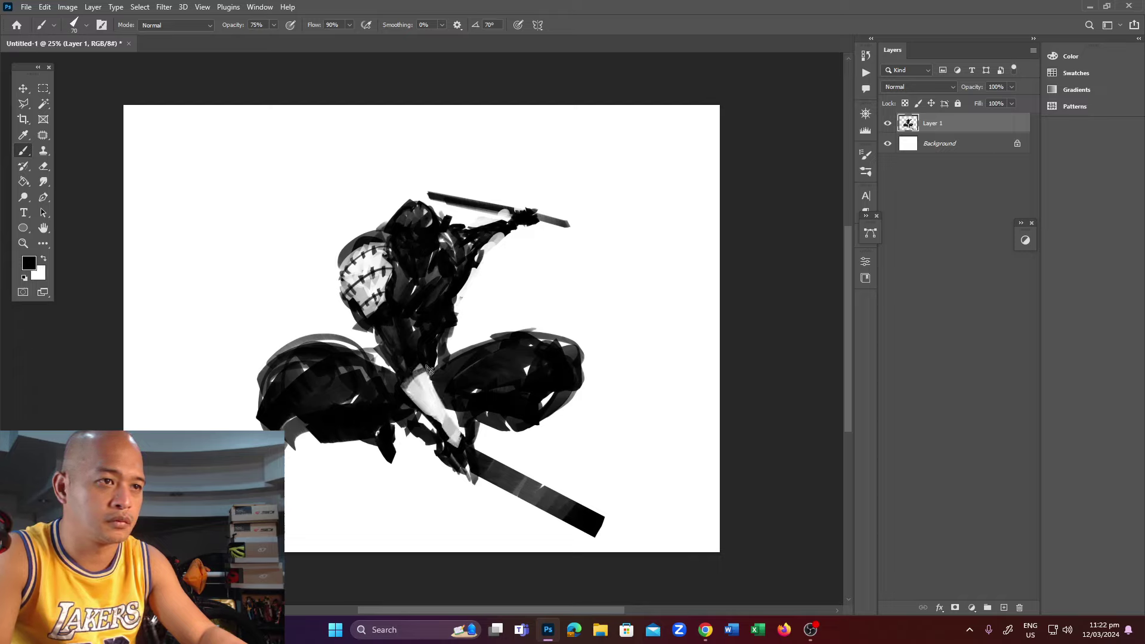
key("bracketleft")
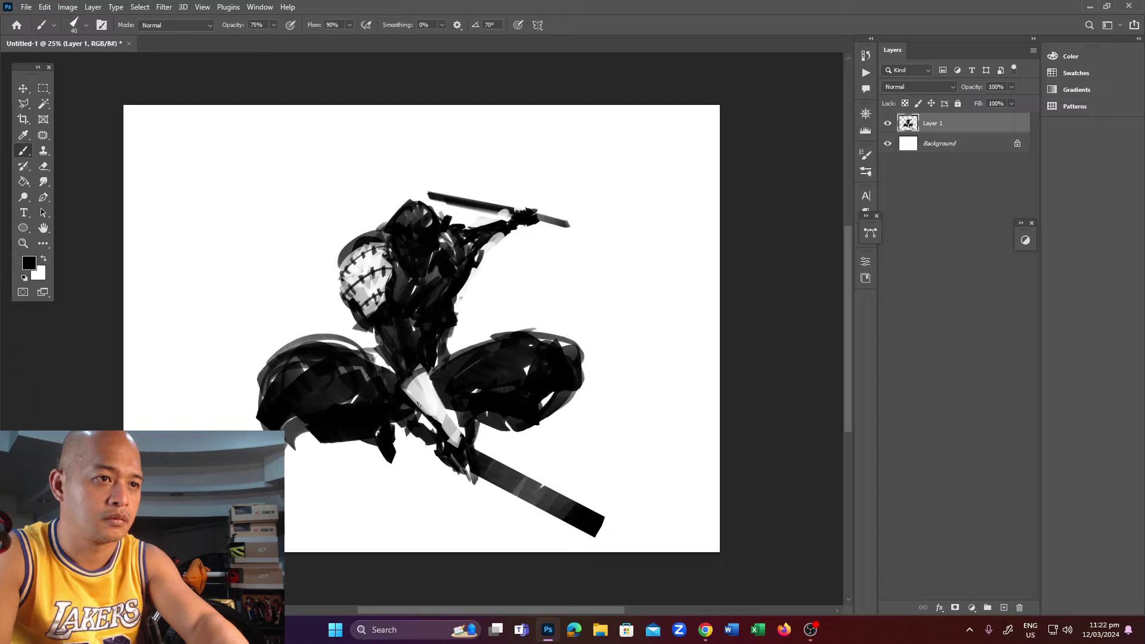
key("bracketleft")
key("bracketleft")
key("bracketleft")
left_click_drag(408, 399, 435, 389)
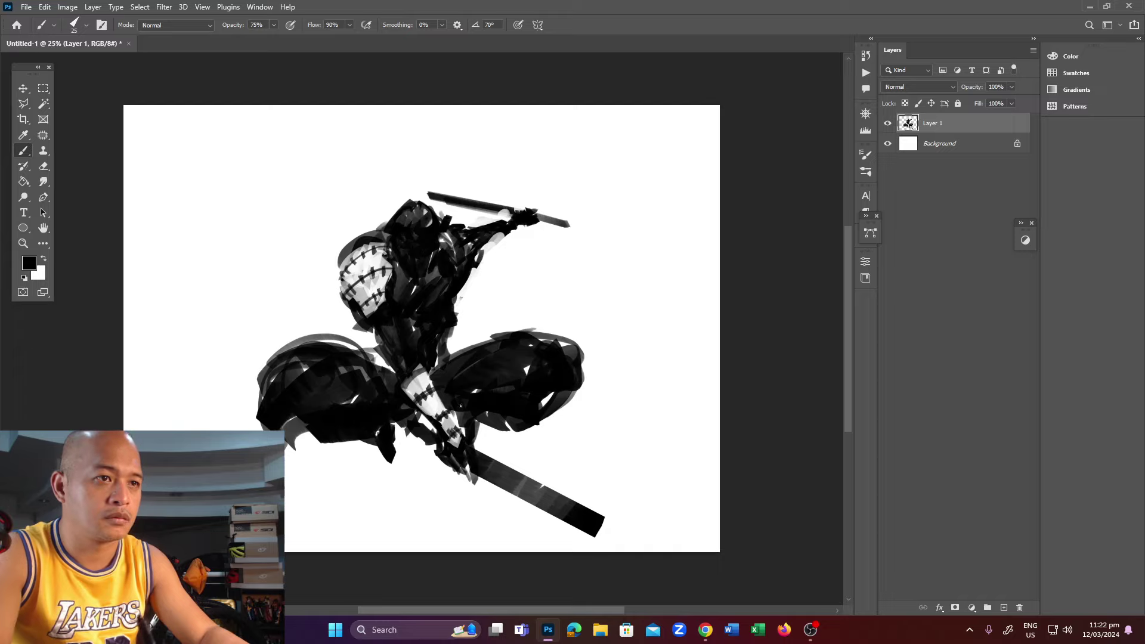
key("bracketright")
key("x")
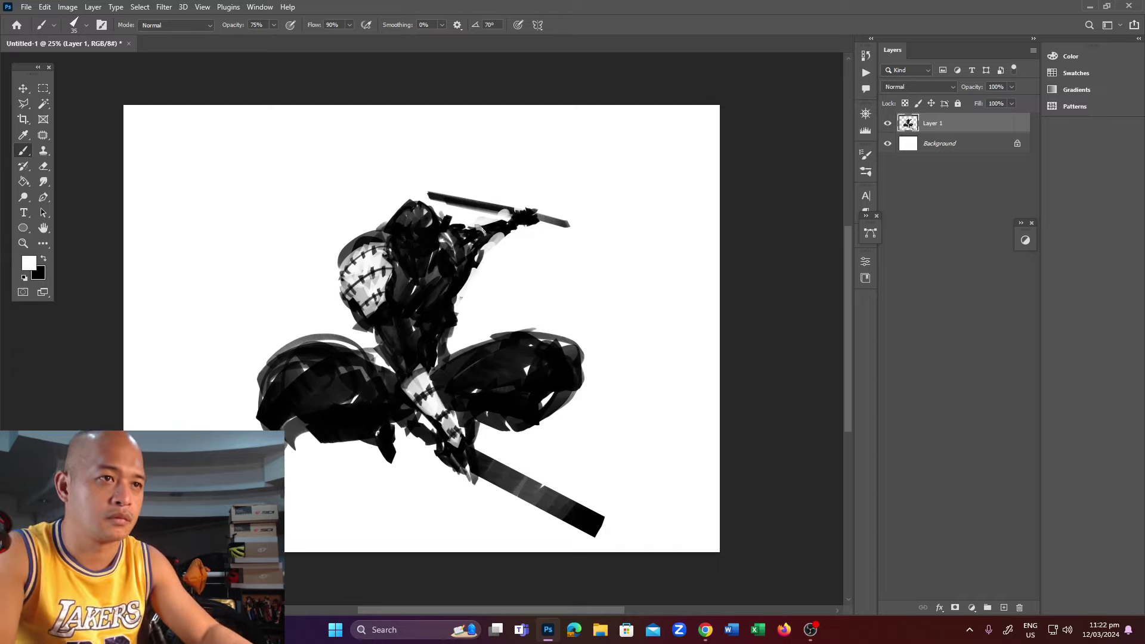
key("x")
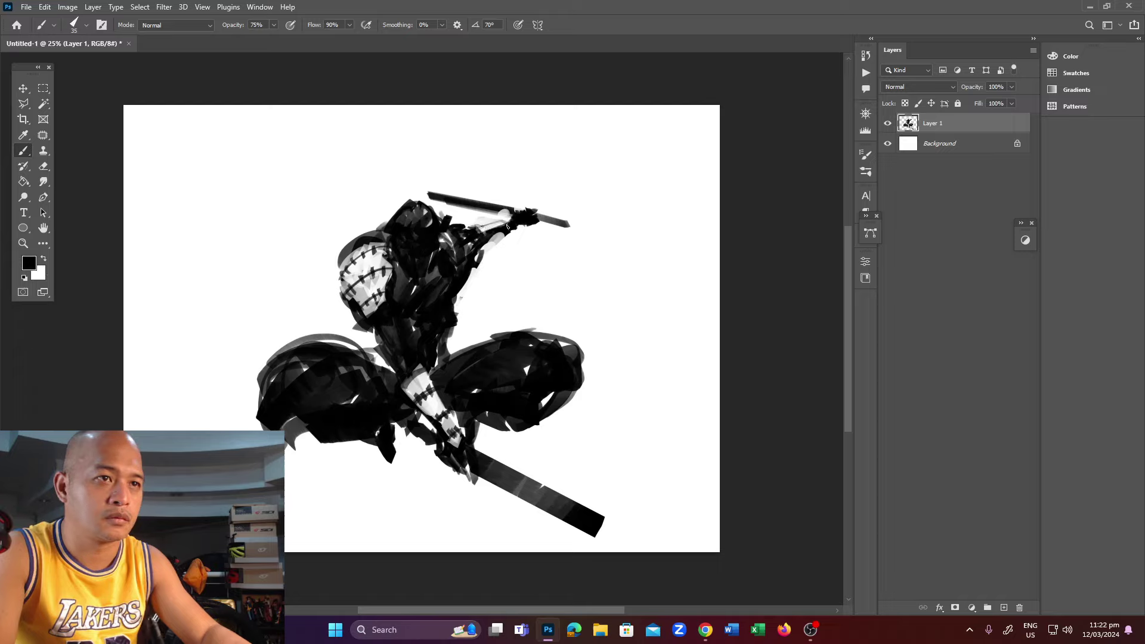
key("bracketleft")
key("bracketleft")
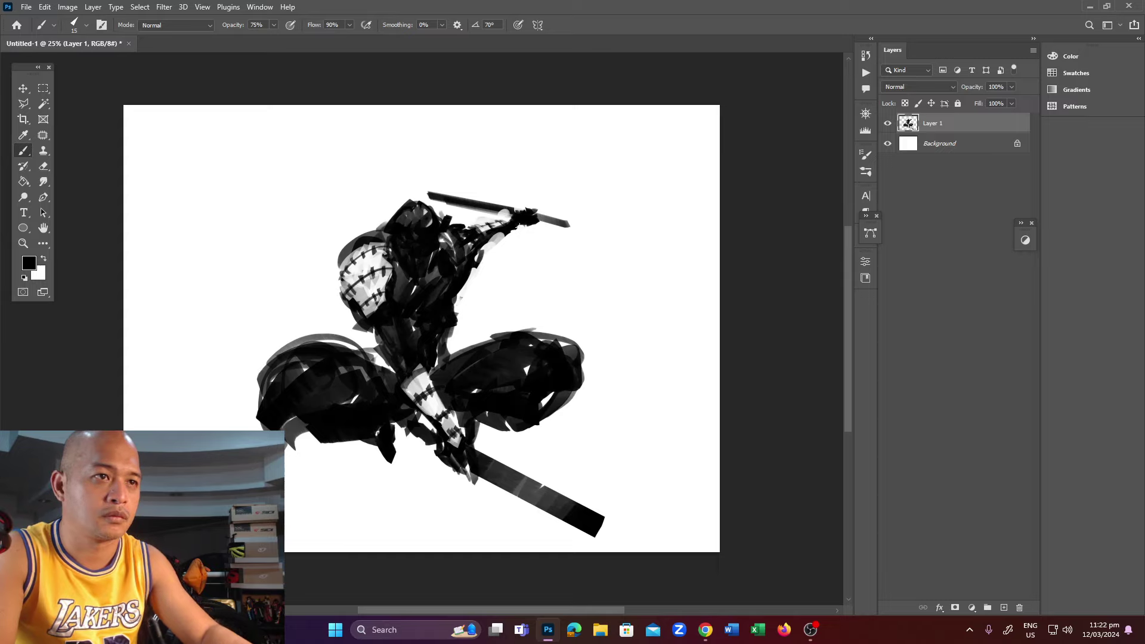
With a larger brush, paint white highlights over the helmet top and add short dark accents.
key("bracketright")
key("bracketright")
key("bracketright")
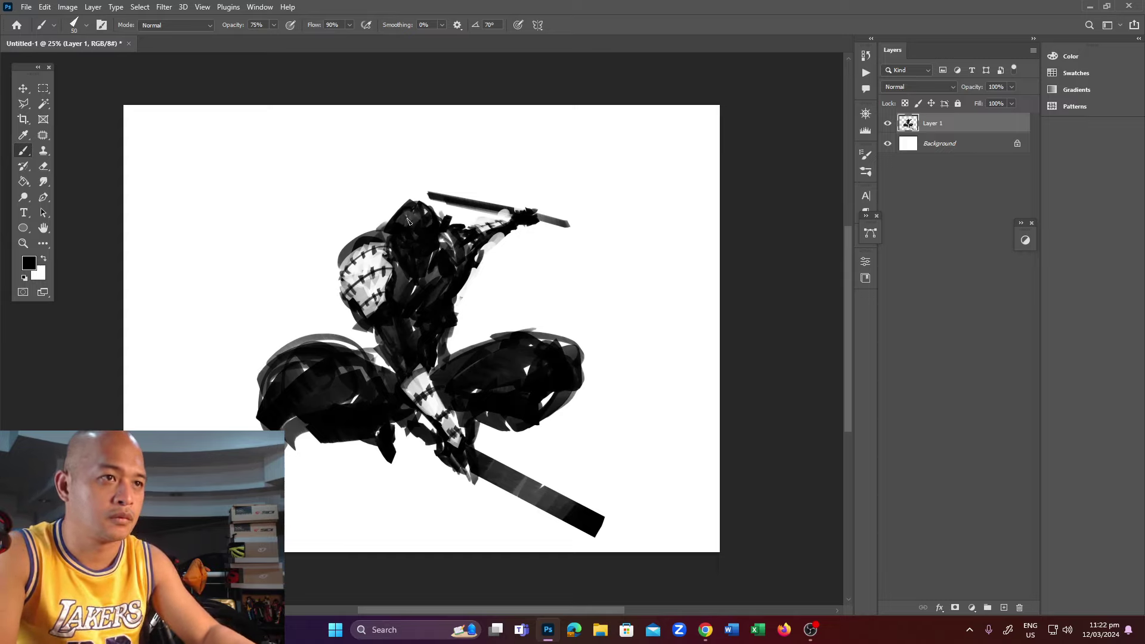
key("bracketright")
key("bracketright")
key("bracketright")
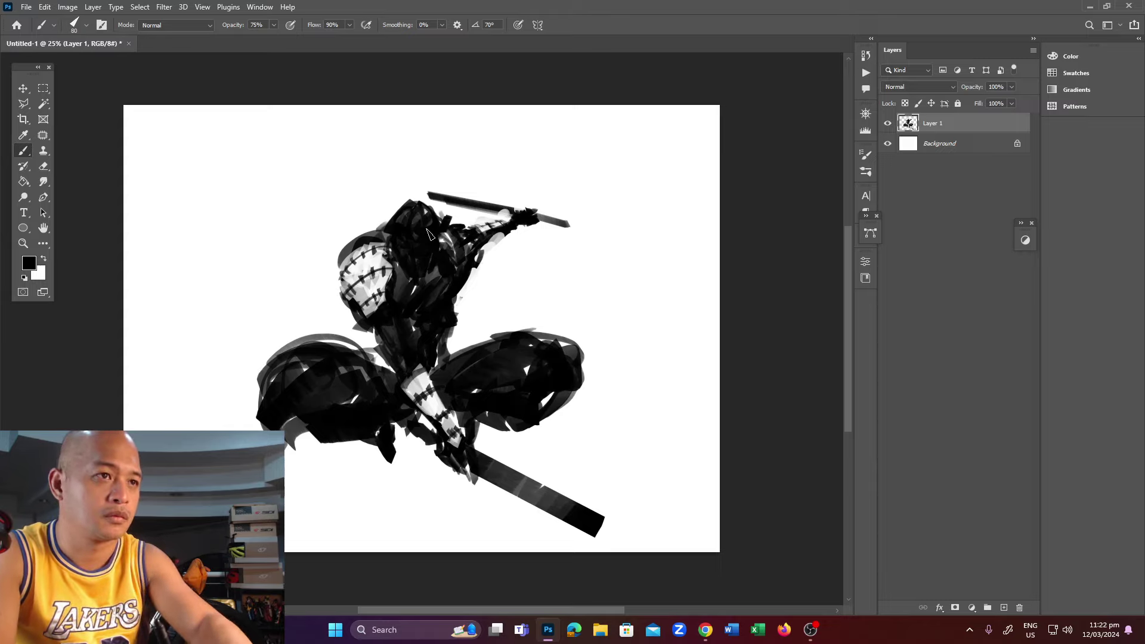
key("x")
mouse_move(435, 241)
left_mouse_down()
mouse_move(393, 228)
mouse_move(426, 257)
mouse_move(415, 266)
left_mouse_up()
key("x")
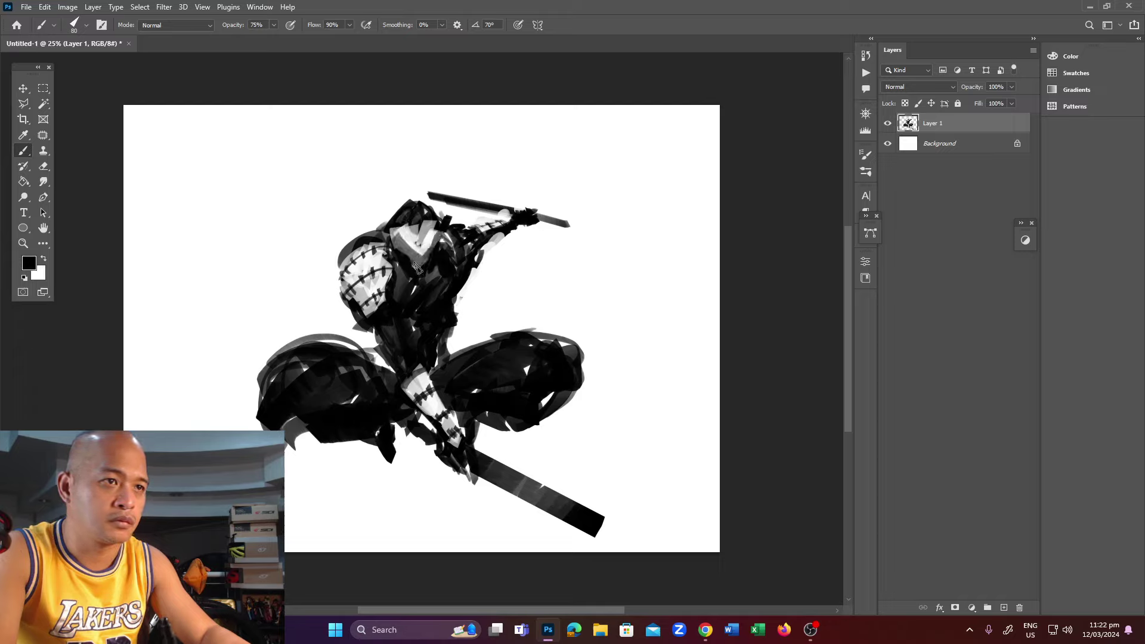
key("x")
mouse_move(406, 213)
left_mouse_down()
mouse_move(398, 235)
mouse_move(426, 229)
left_mouse_up()
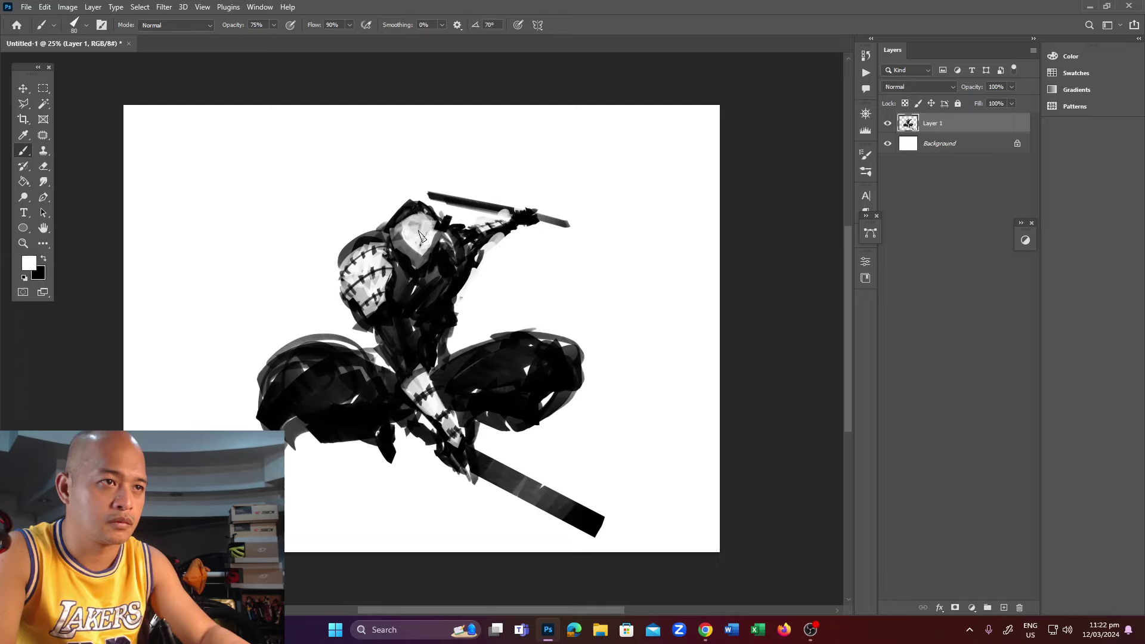
key("x")
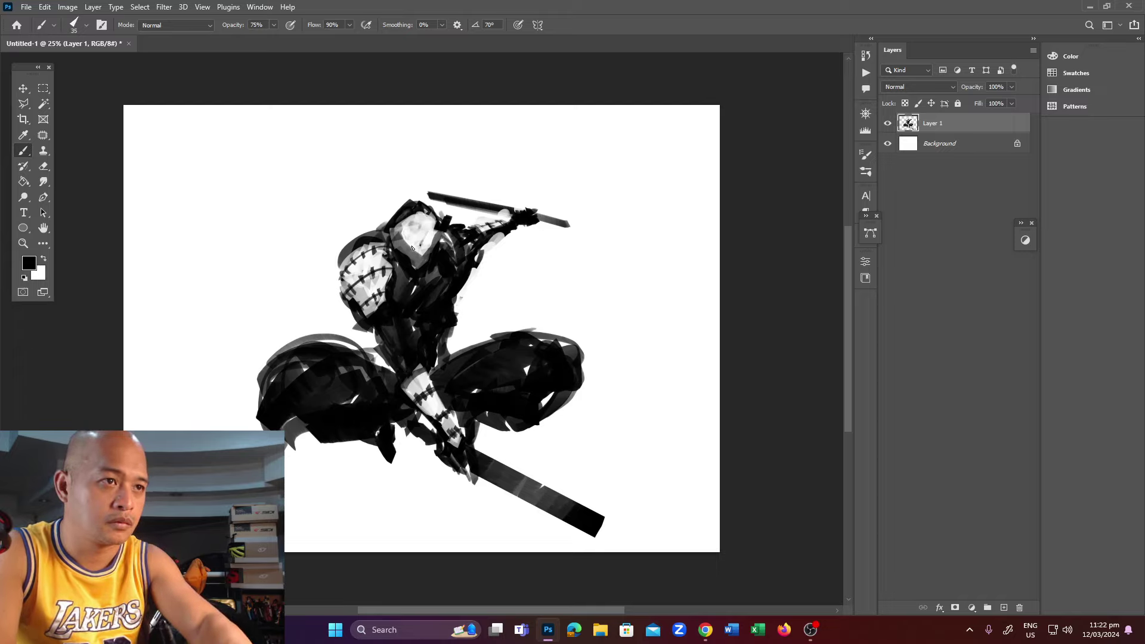
left_click_drag(412, 247, 420, 255)
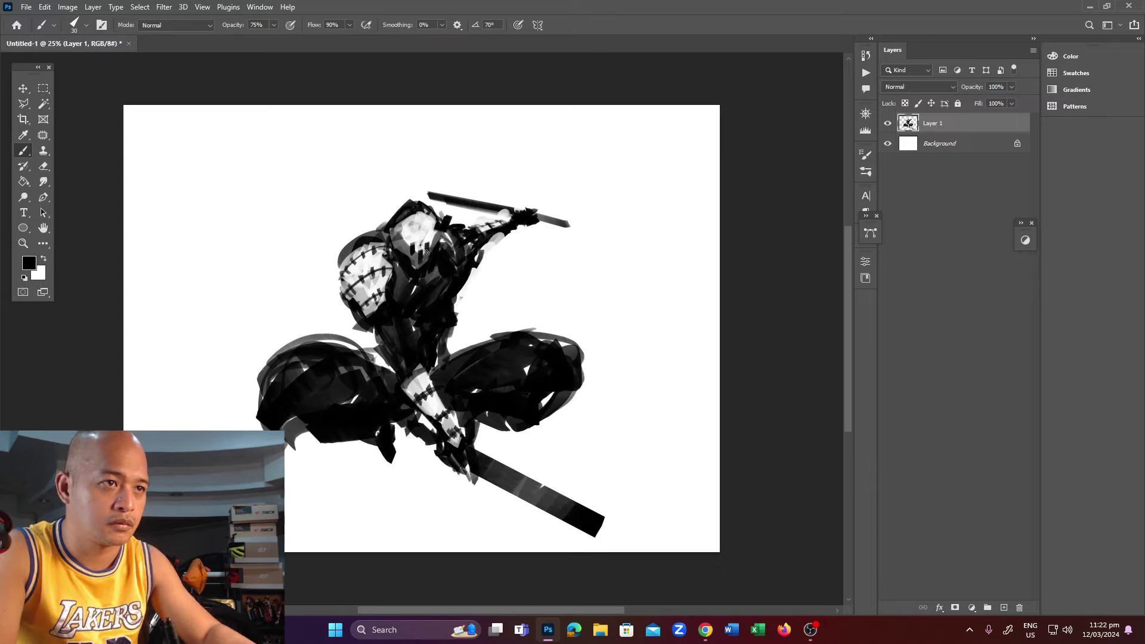
Enlarge the brush to 150 and paint white highlights onto the right knee guard.
key("x")
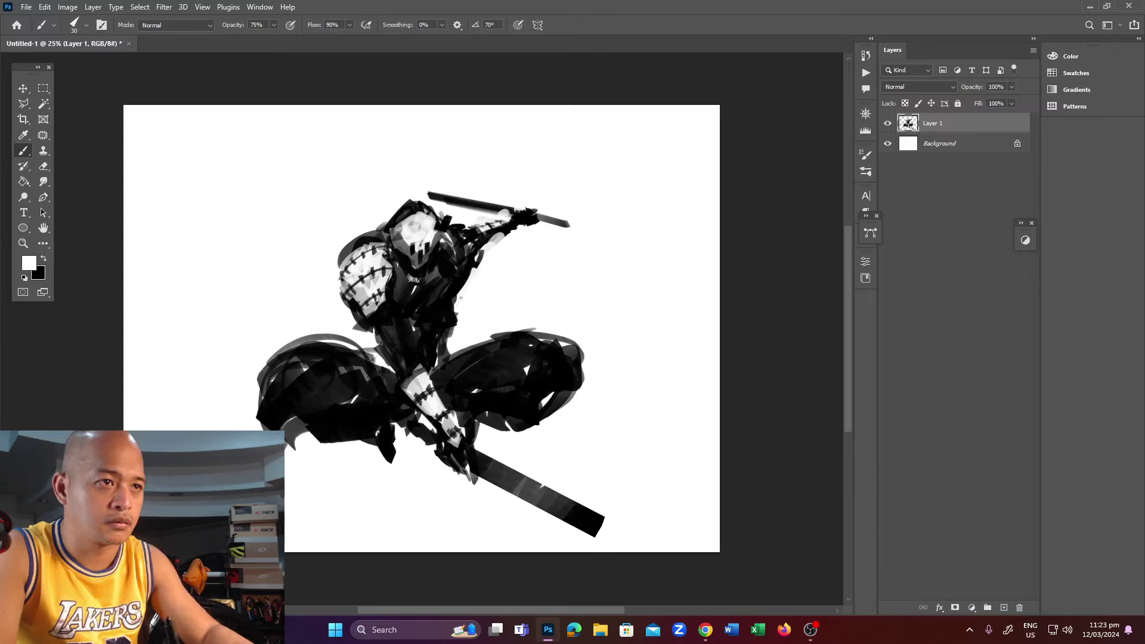
key("x")
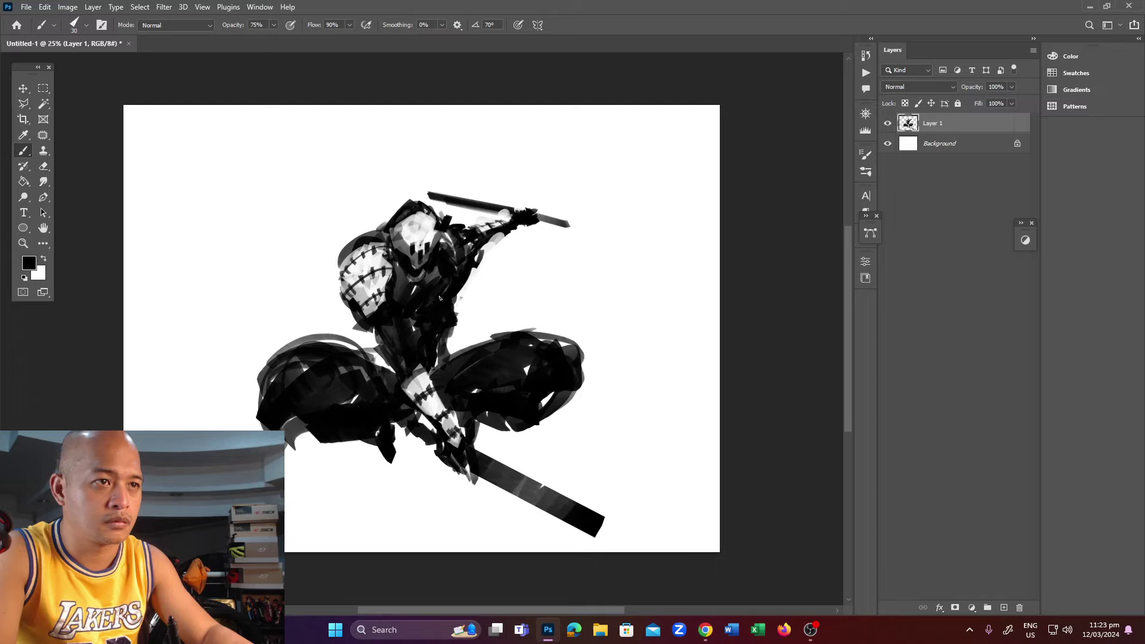
key("x")
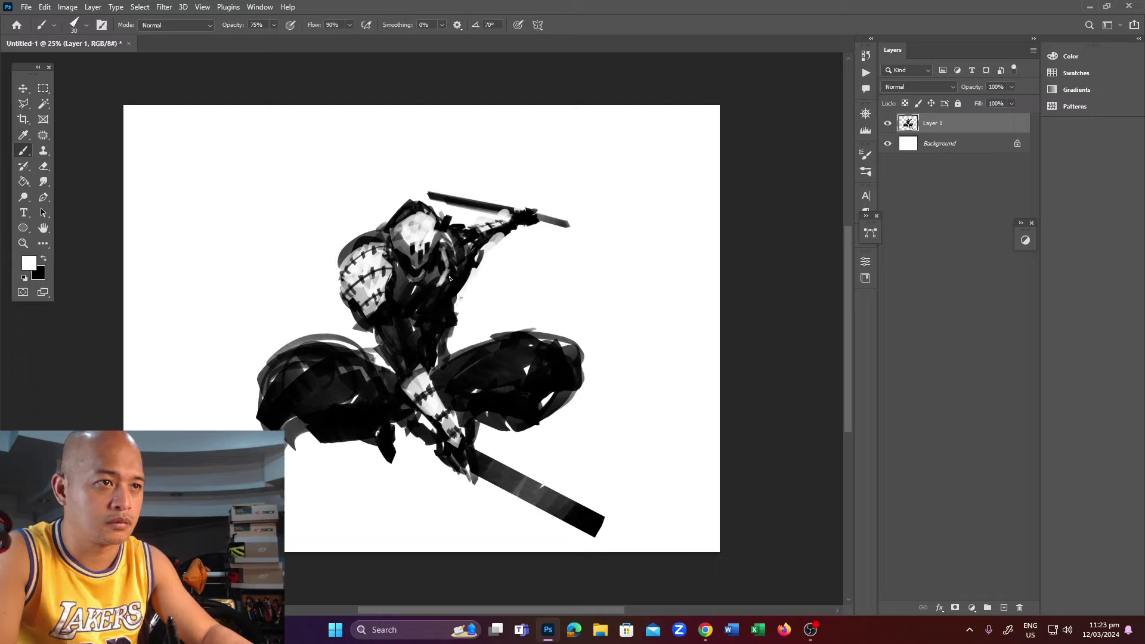
key("x")
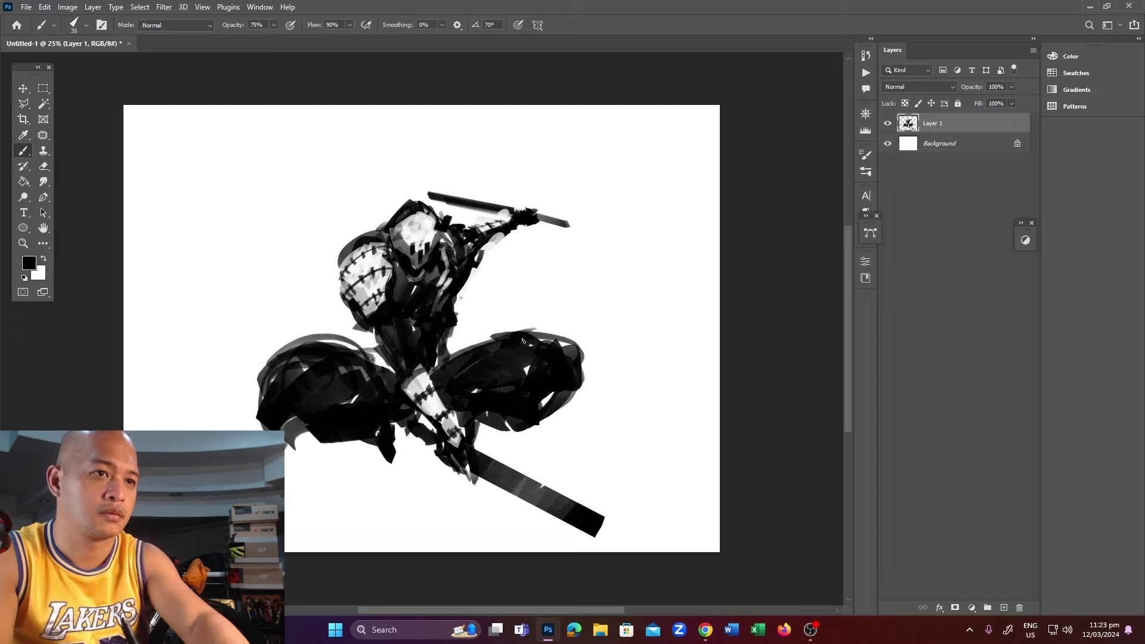
key("bracketright")
key("bracketright")
key("bracketright")
key("x")
mouse_move(521, 337)
left_mouse_down()
mouse_move(550, 385)
mouse_move(584, 385)
left_mouse_up()
Paint a white skull shape onto the left knee guard.
key("x")
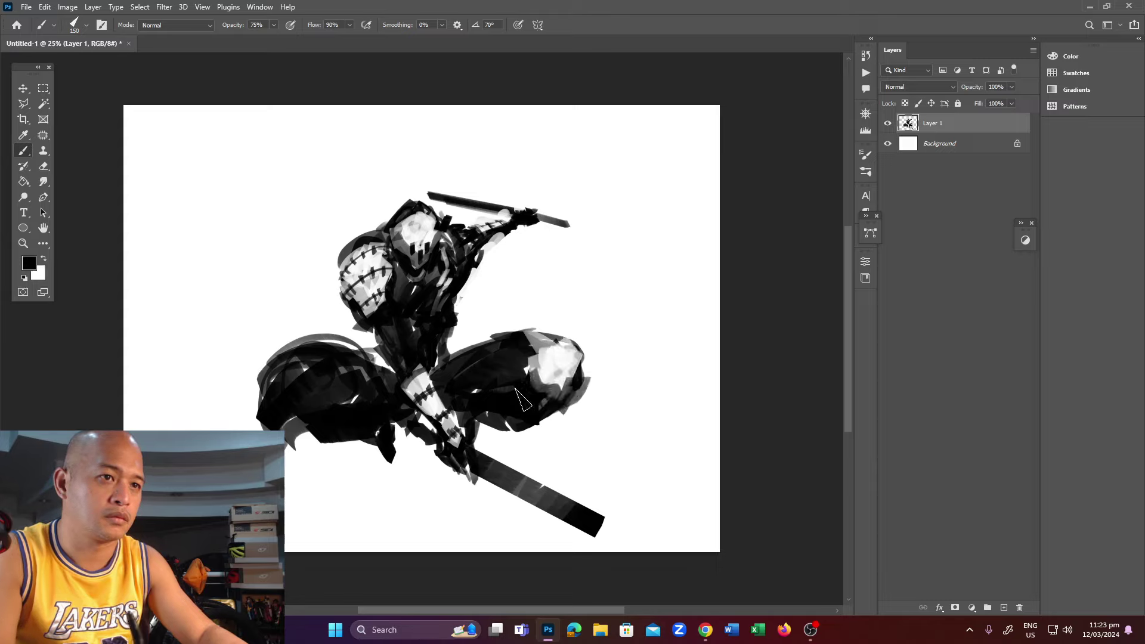
key("x")
mouse_move(289, 358)
left_mouse_down()
mouse_move(274, 398)
mouse_move(300, 406)
left_mouse_up()
With a smaller black brush, add dark eye marks on both knee skulls and a stroke near the left hip.
key("x")
key("x")
key("bracketleft")
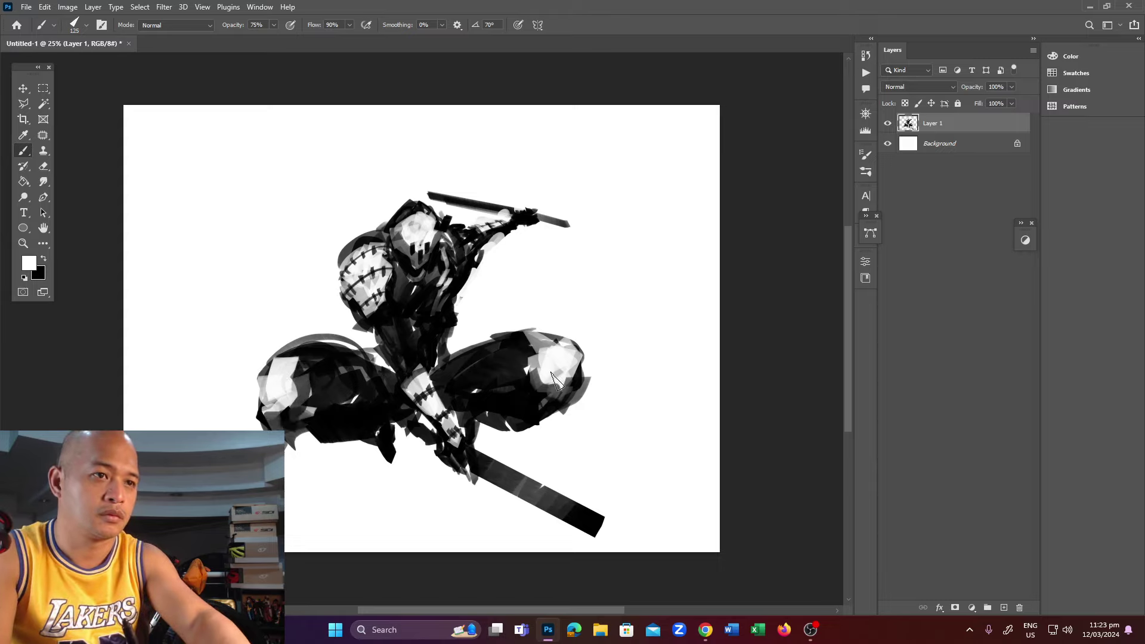
key("bracketleft")
key("bracketleft")
key("bracketleft")
key("x")
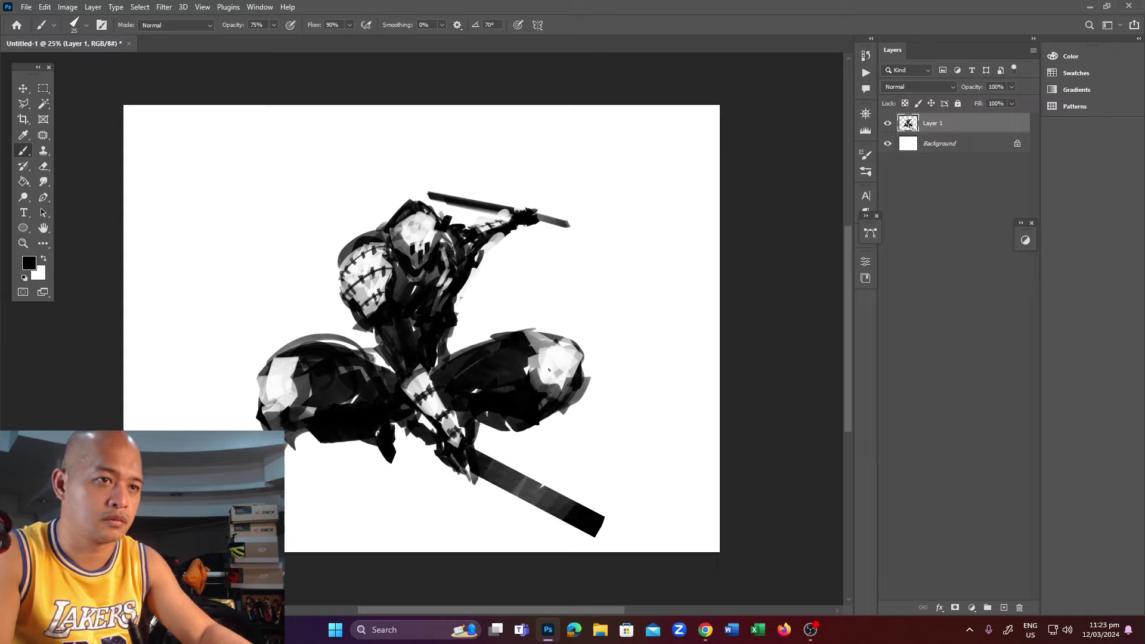
left_click_drag(547, 364, 557, 375)
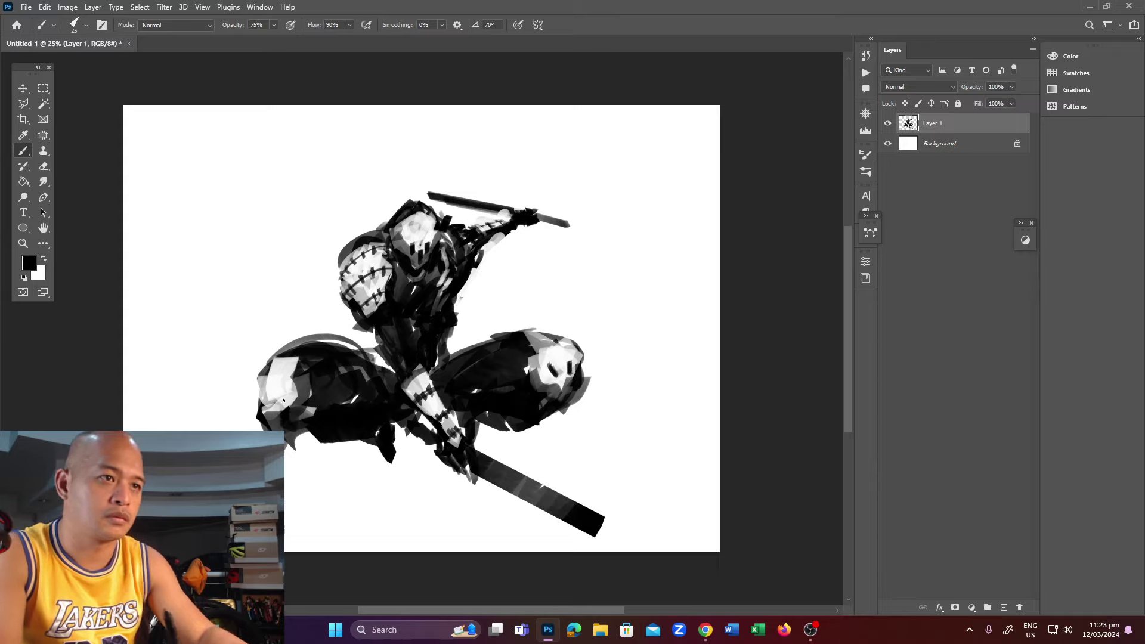
left_click_drag(273, 385, 272, 400)
key("x")
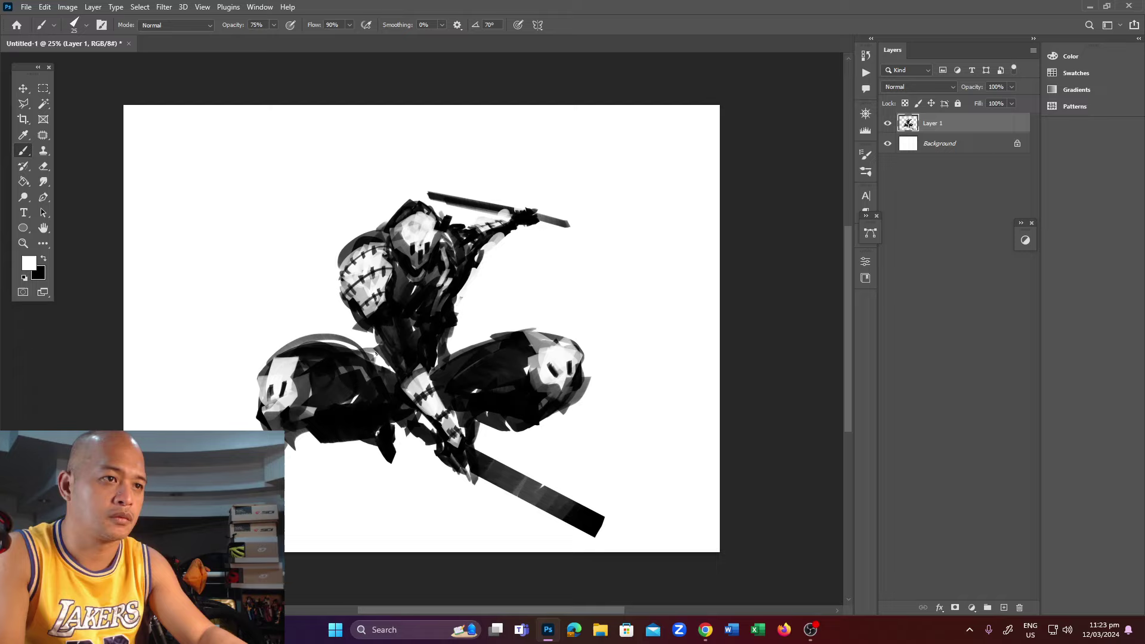
key("x")
left_click_drag(385, 372, 379, 349)
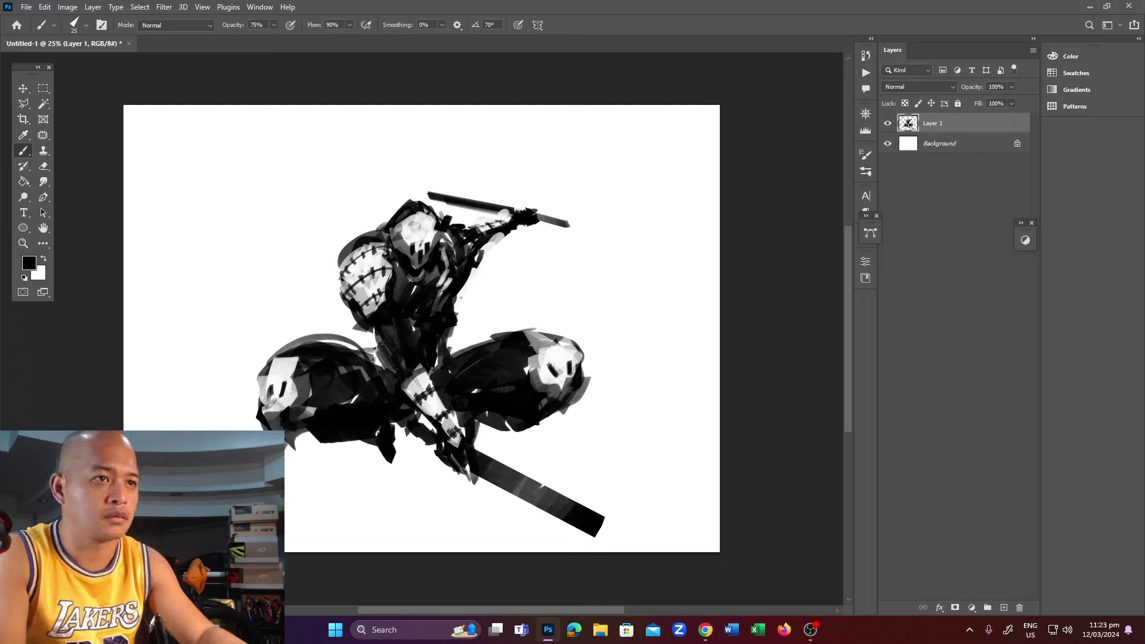
key("bracketright")
key("bracketright")
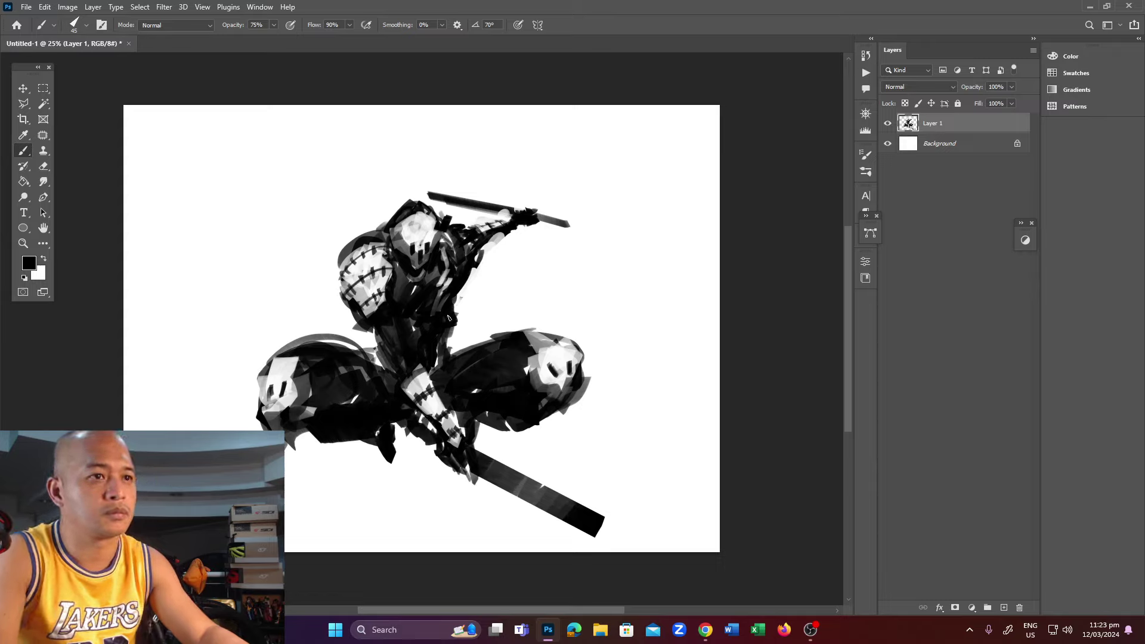
Add dark strokes near the waist, above the helmet, on the left shoulder pad and down the left leg.
left_click_drag(452, 337, 444, 328)
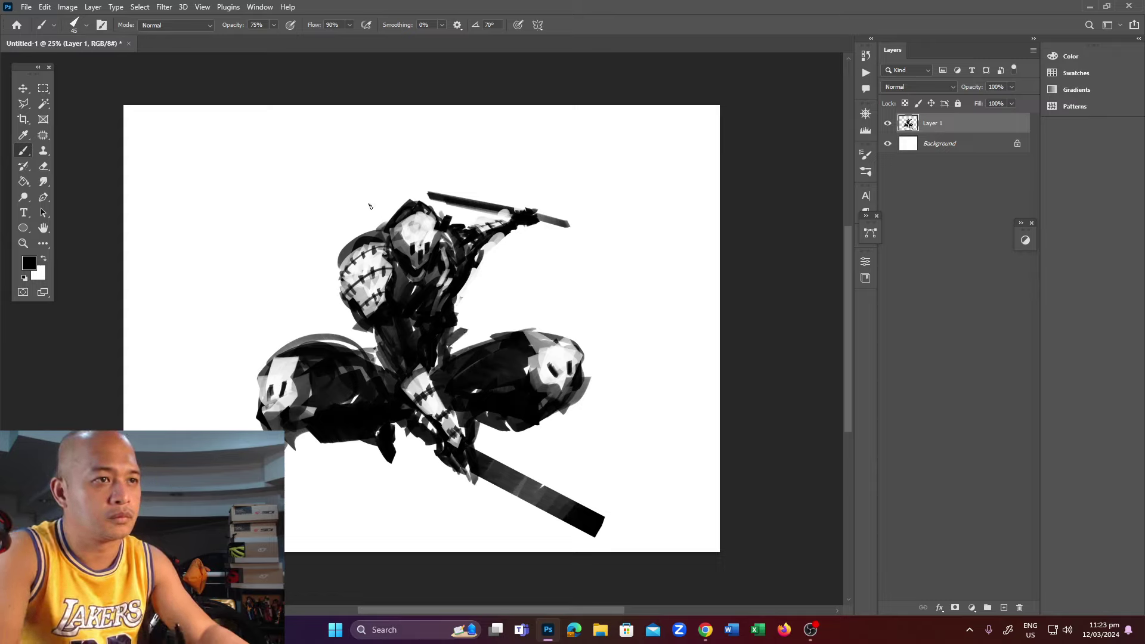
left_click_drag(369, 205, 376, 238)
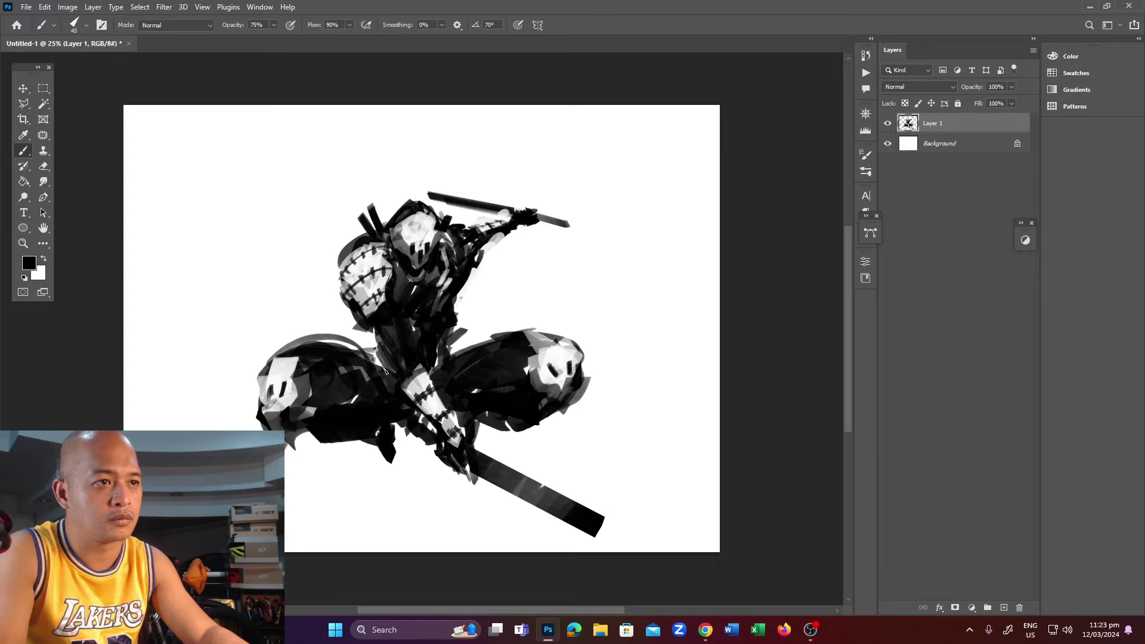
left_click_drag(364, 355, 303, 338)
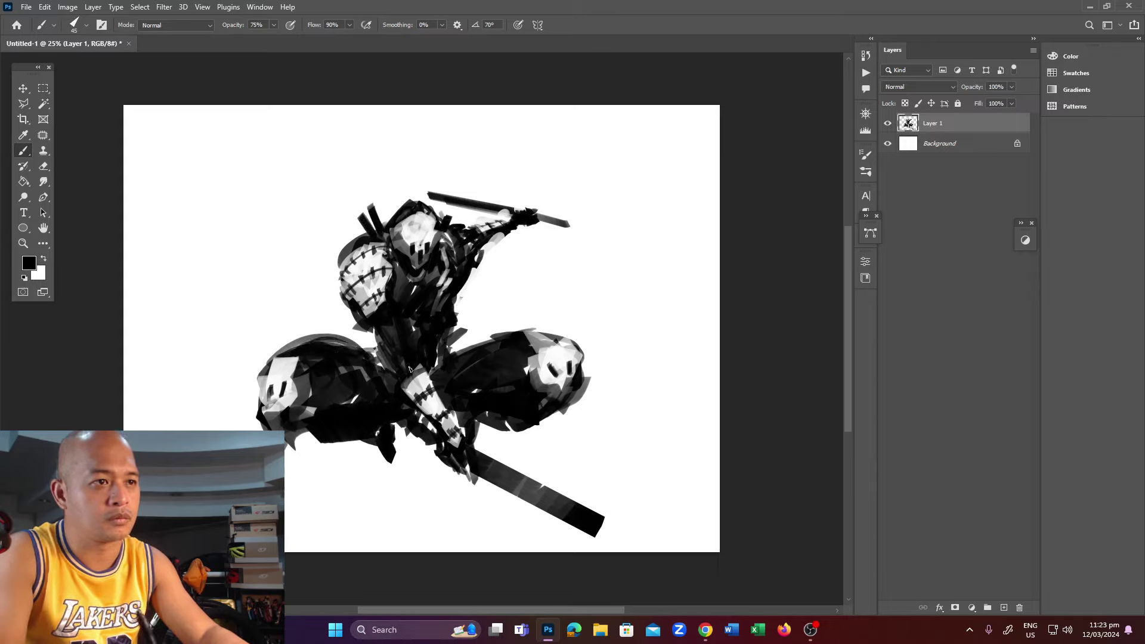
left_click_drag(391, 428, 391, 450)
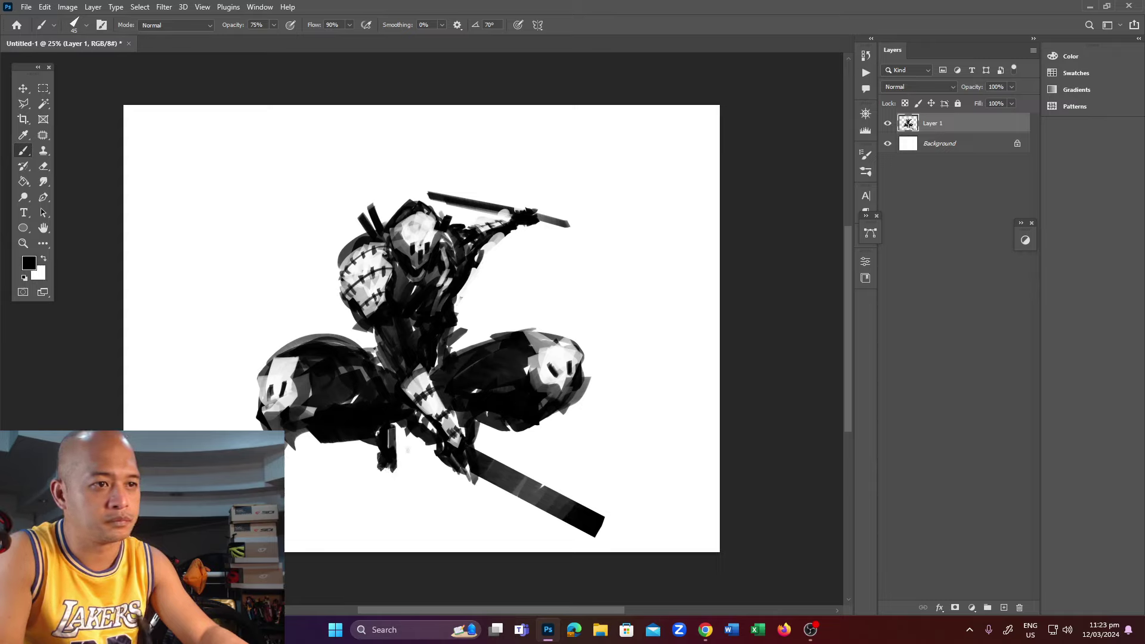
left_click_drag(386, 441, 386, 432)
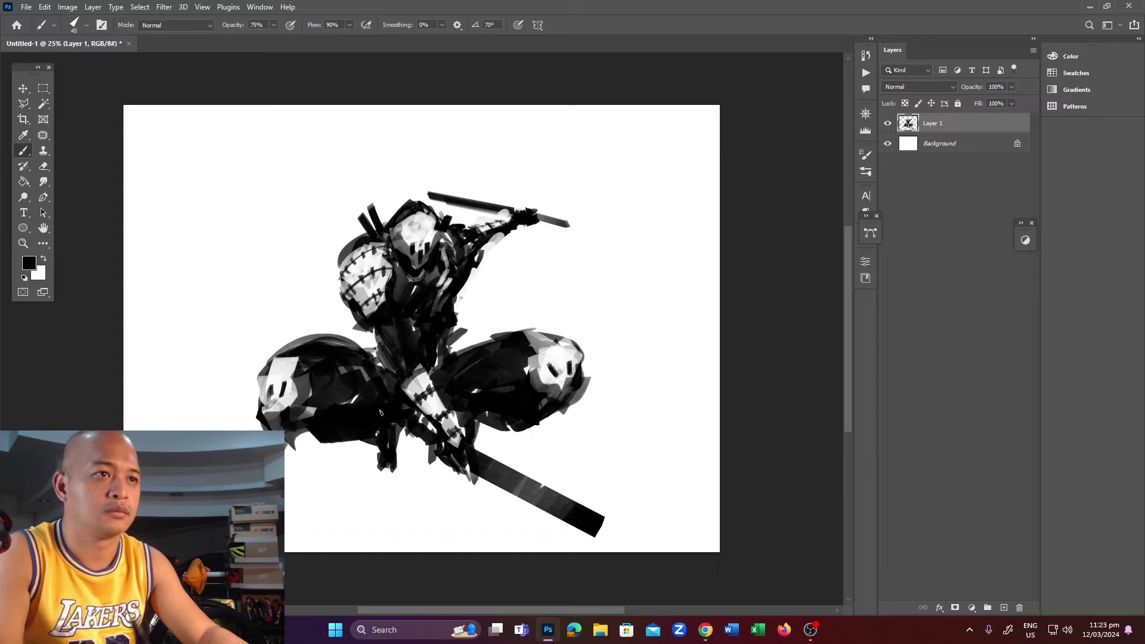
Draw thin white criss-cross straps across the torso with a 20 px brush.
key("x")
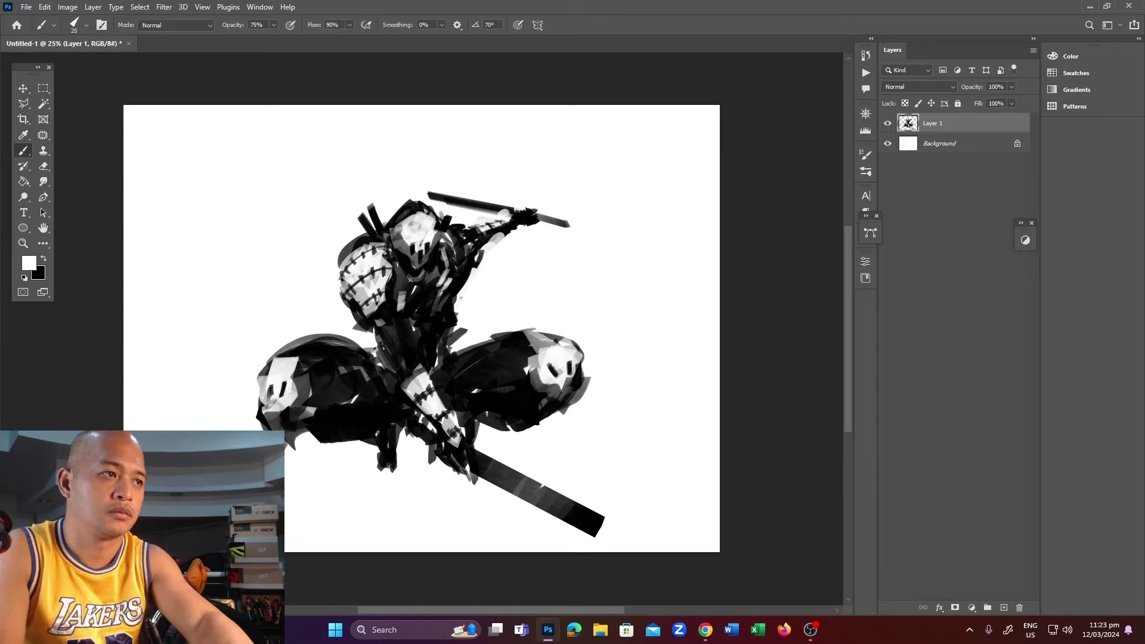
key("bracketleft")
key("bracketleft")
key("bracketleft")
left_click_drag(385, 338, 407, 339)
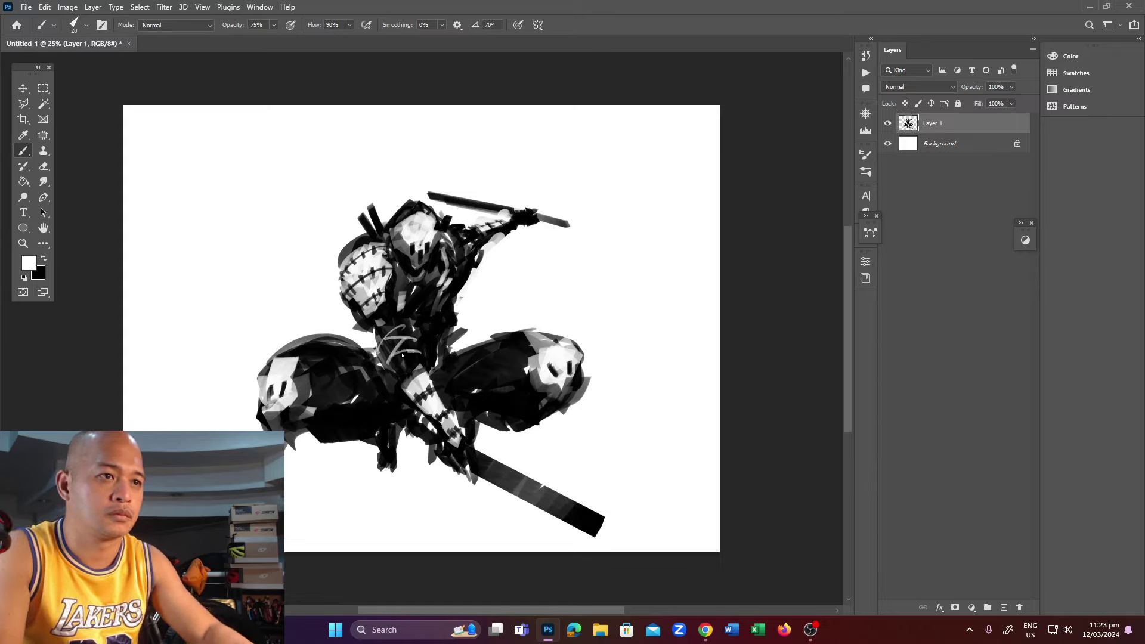
key("x")
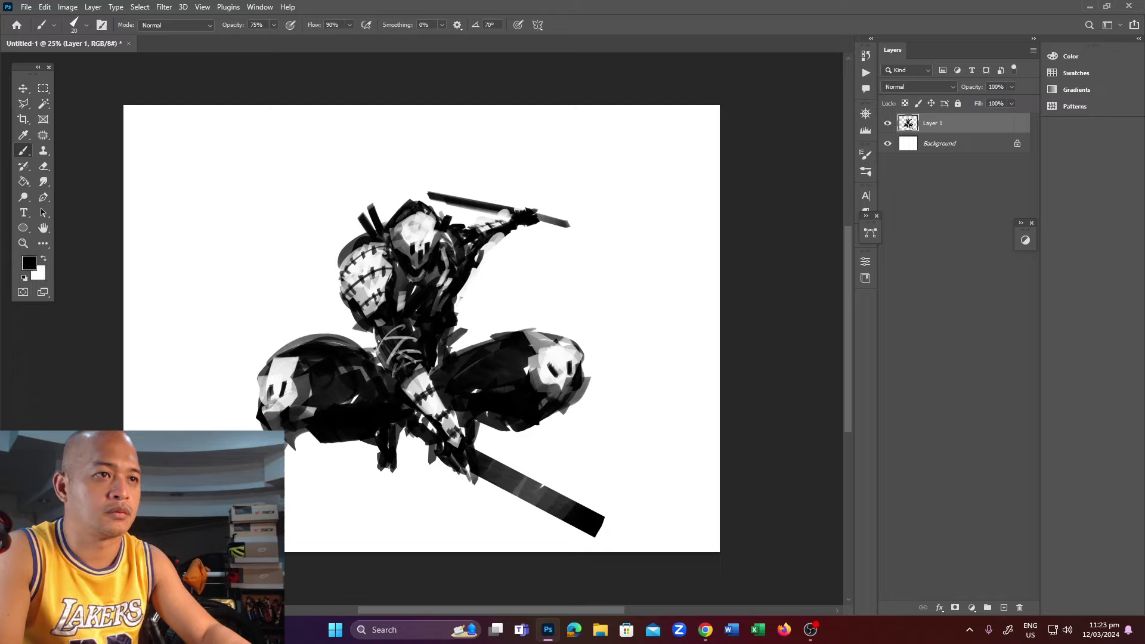
key("x")
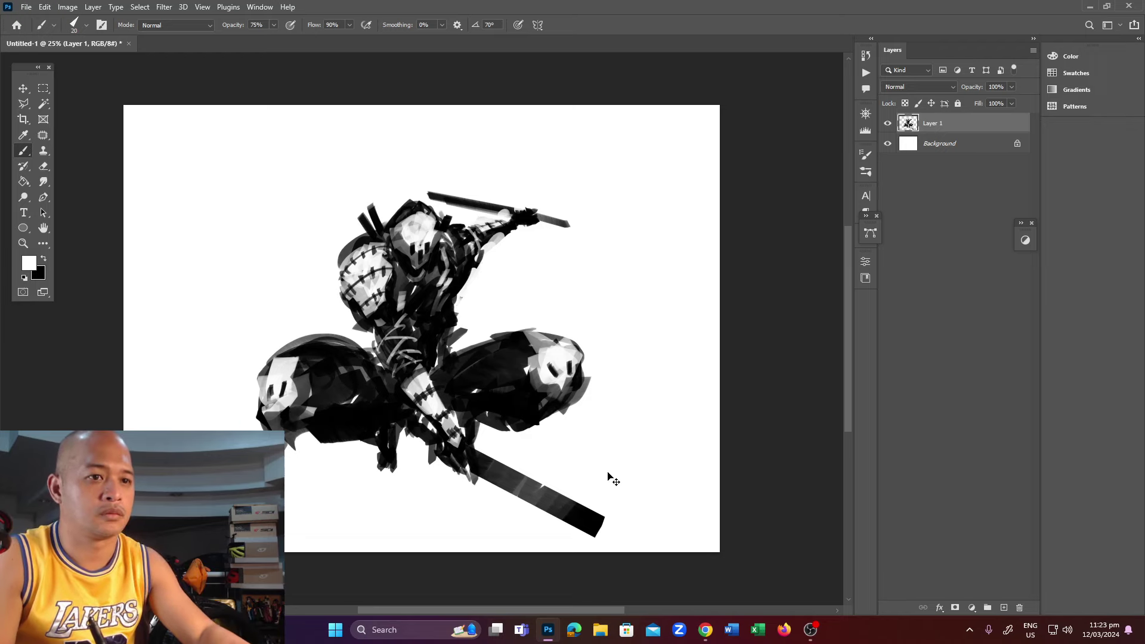
Scale the whole figure slightly larger and shift it upward.
key("ctrl+t")
left_click_drag(629, 538, 632, 545)
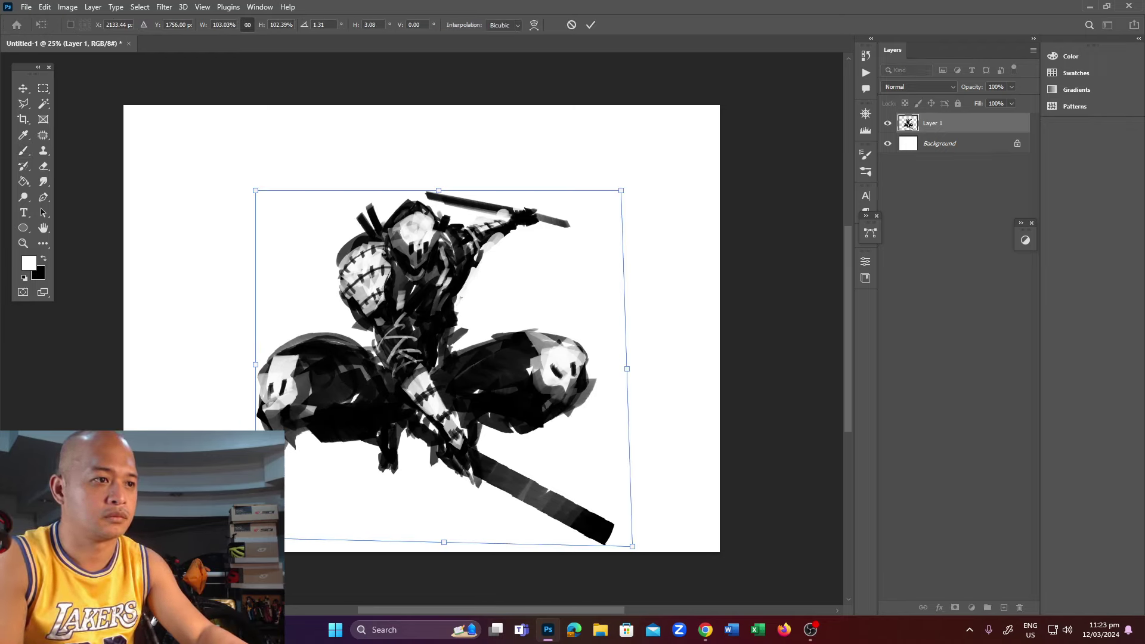
left_click_drag(436, 346, 438, 332)
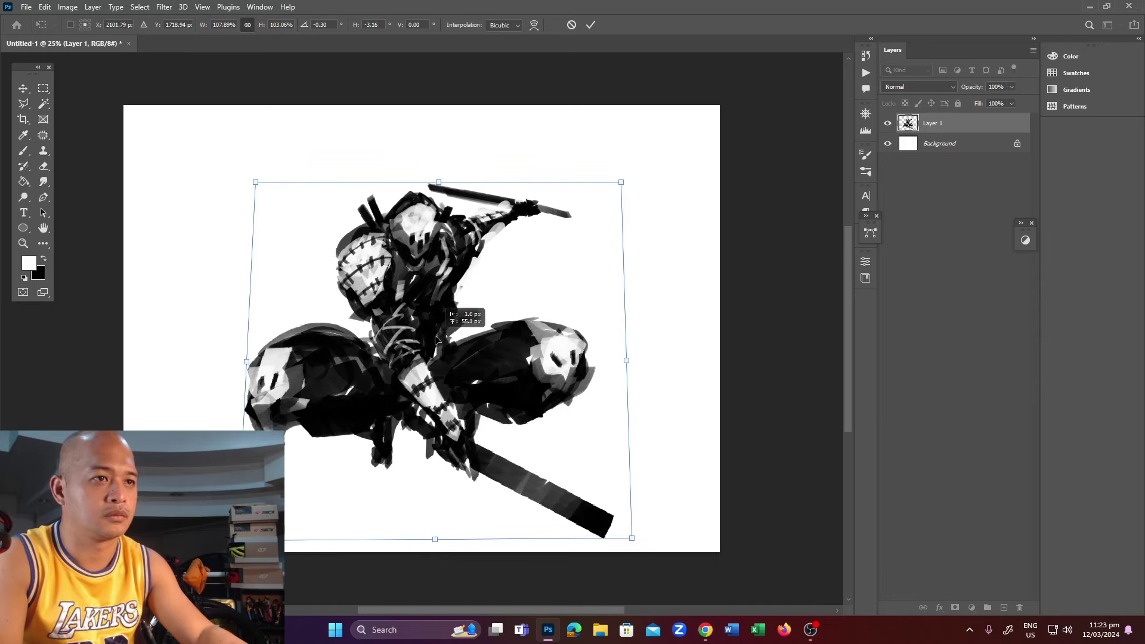
key("Return")
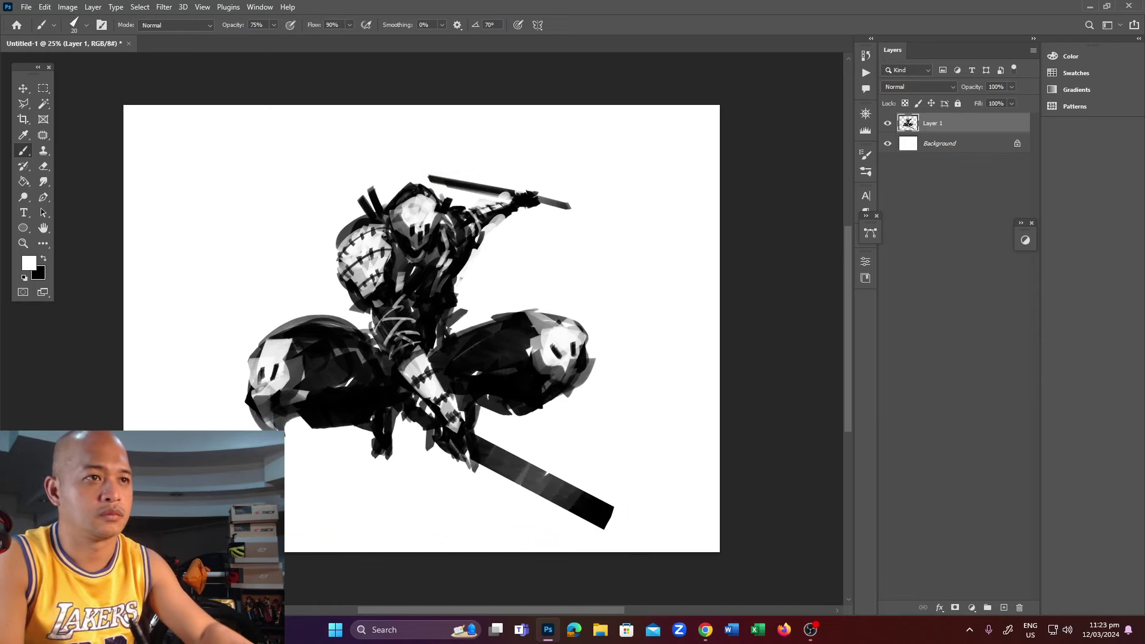
On a new layer, paint a black rope arcing left from the warrior's head.
left_click(1003, 607)
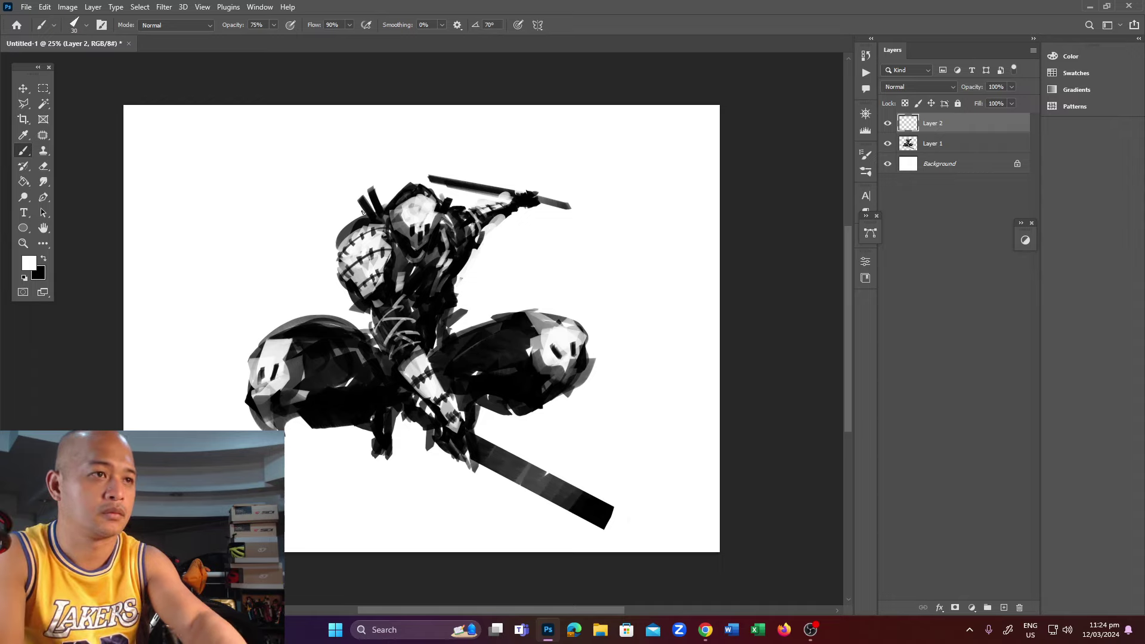
key("bracketright")
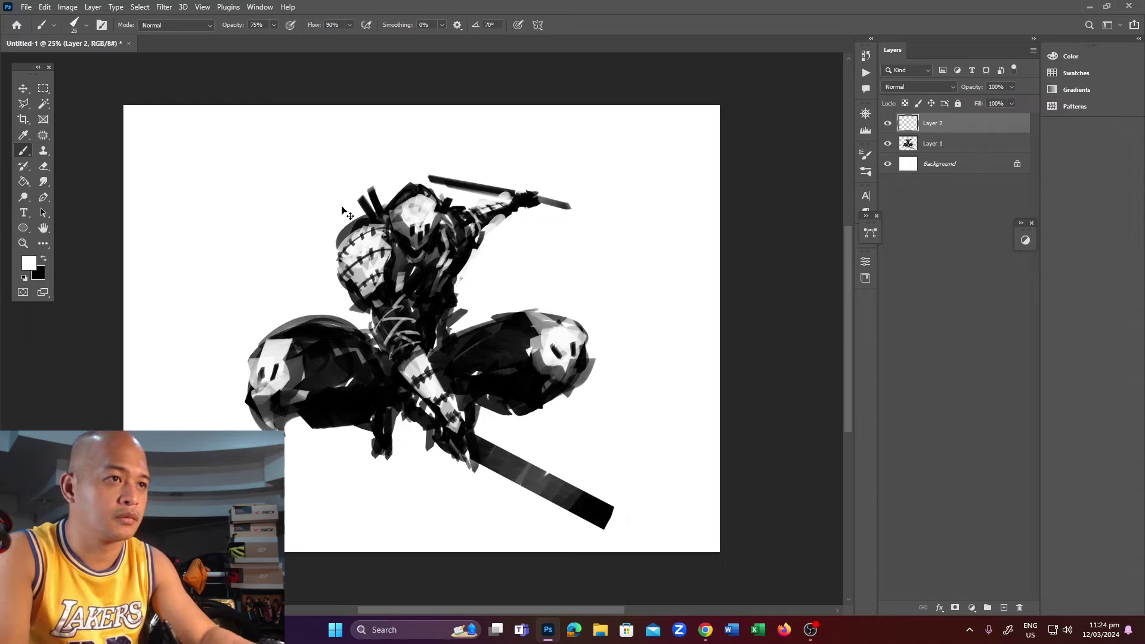
key("x")
mouse_move(350, 225)
left_mouse_down()
mouse_move(335, 207)
mouse_move(153, 281)
left_mouse_up()
key("ctrl+z")
key("ctrl+z")
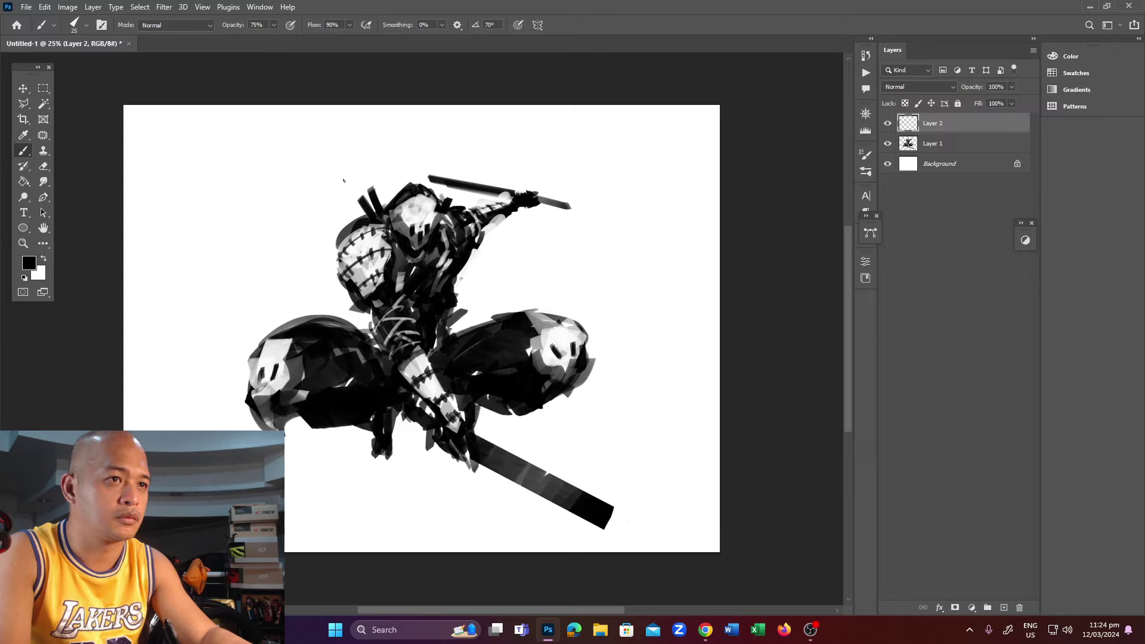
left_click_drag(349, 216, 206, 277)
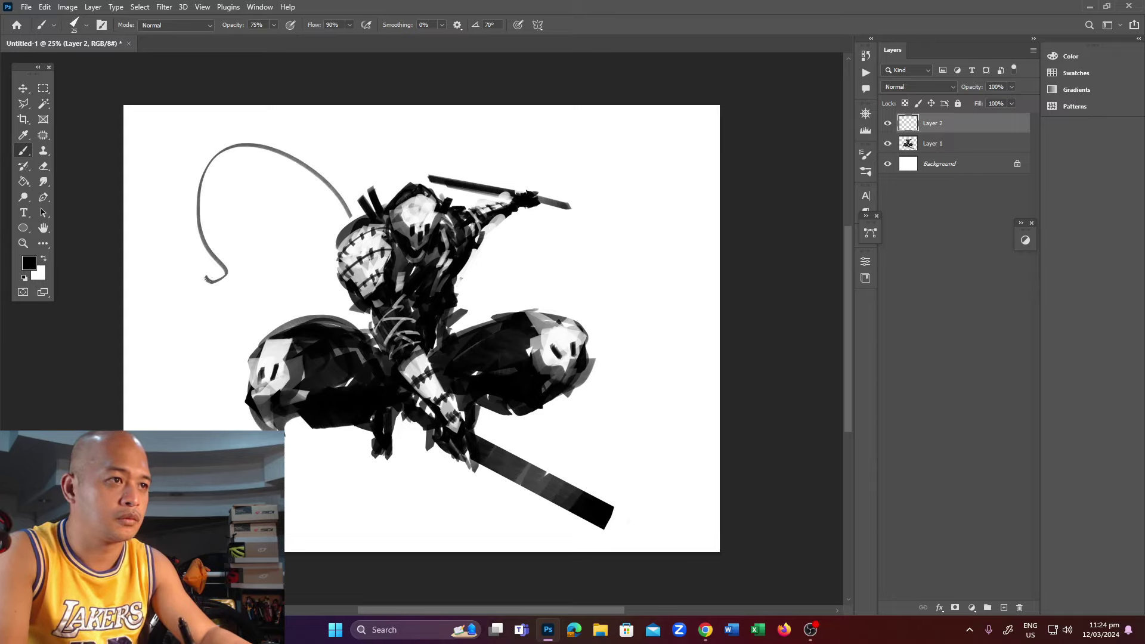
mouse_move(351, 216)
left_mouse_down()
mouse_move(322, 179)
mouse_move(251, 151)
left_mouse_up()
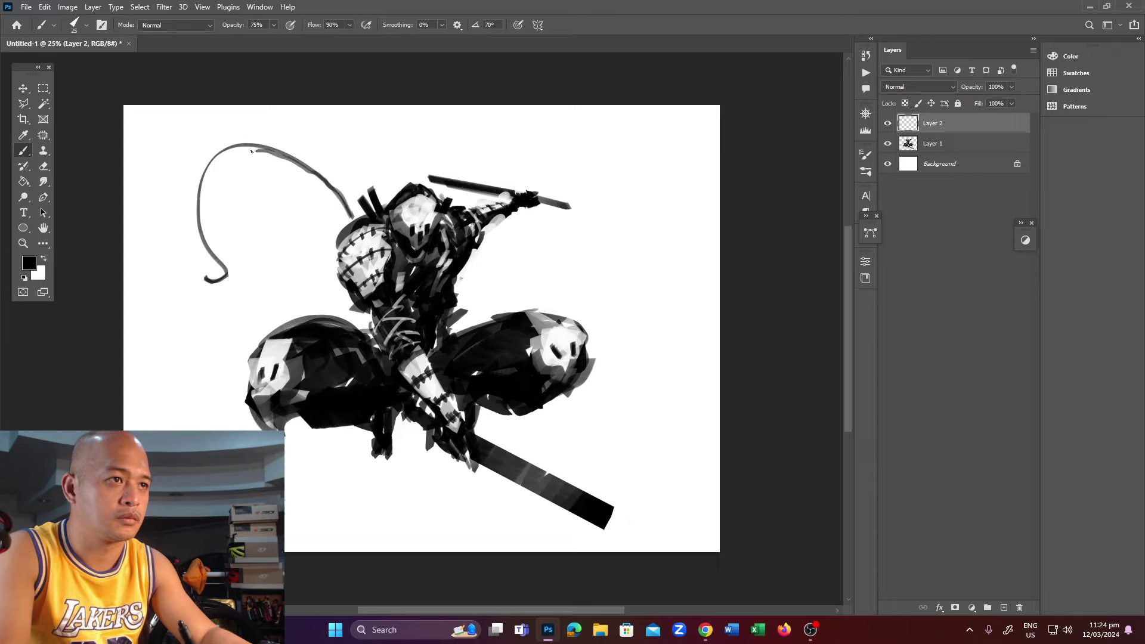
left_click_drag(197, 208, 226, 266)
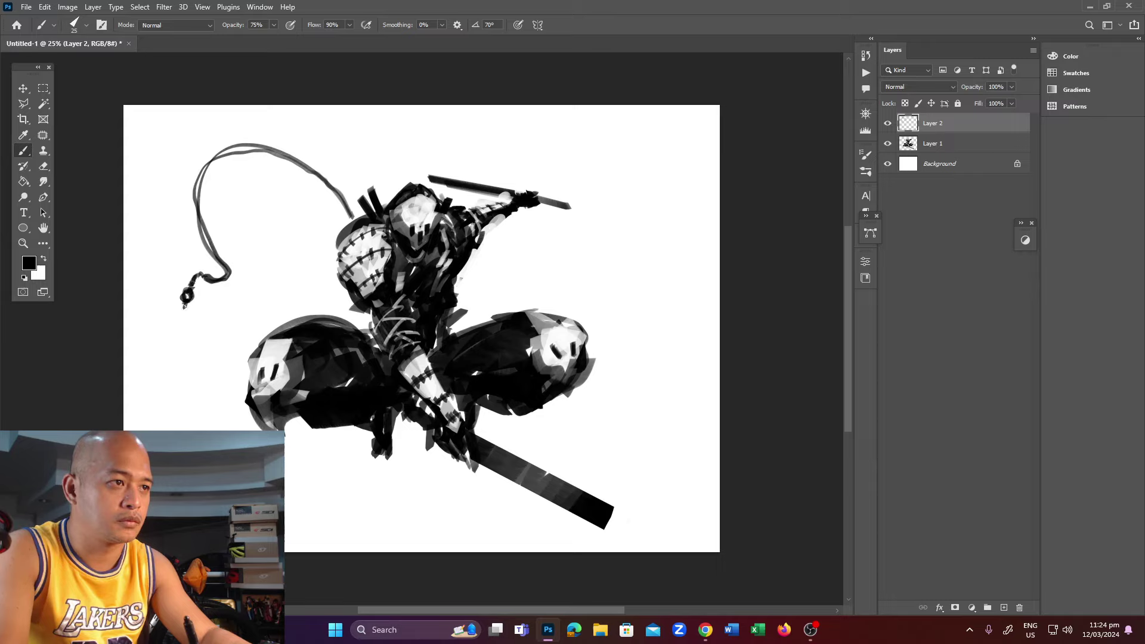
Paint a long blade below the rope's end, erase its edges to a taper, and add a new layer.
left_click_drag(190, 303, 176, 395)
key("bracketright")
key("bracketright")
key("bracketright")
left_click_drag(187, 324, 174, 392)
left_click_drag(174, 351, 176, 396)
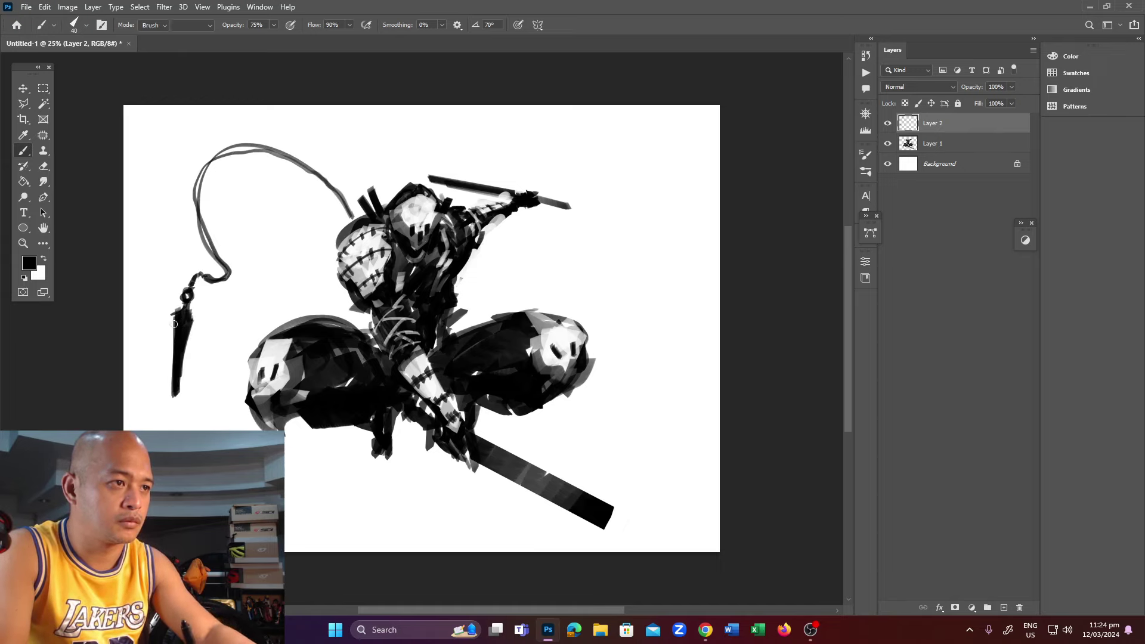
key("e")
left_click_drag(170, 310, 169, 402)
left_click_drag(179, 349, 176, 396)
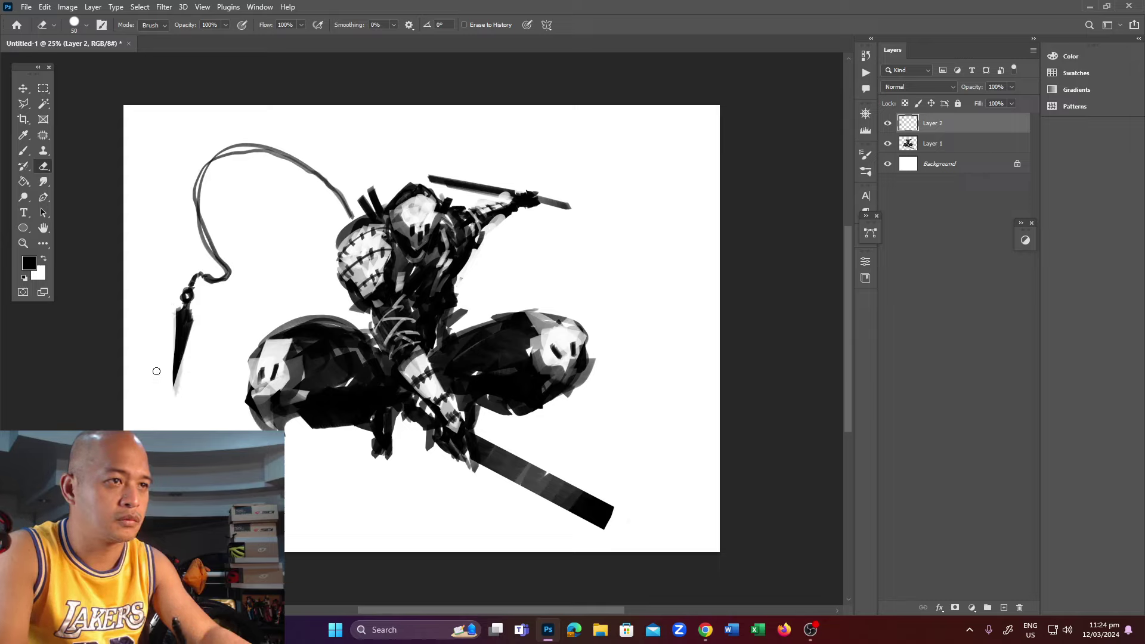
key("b")
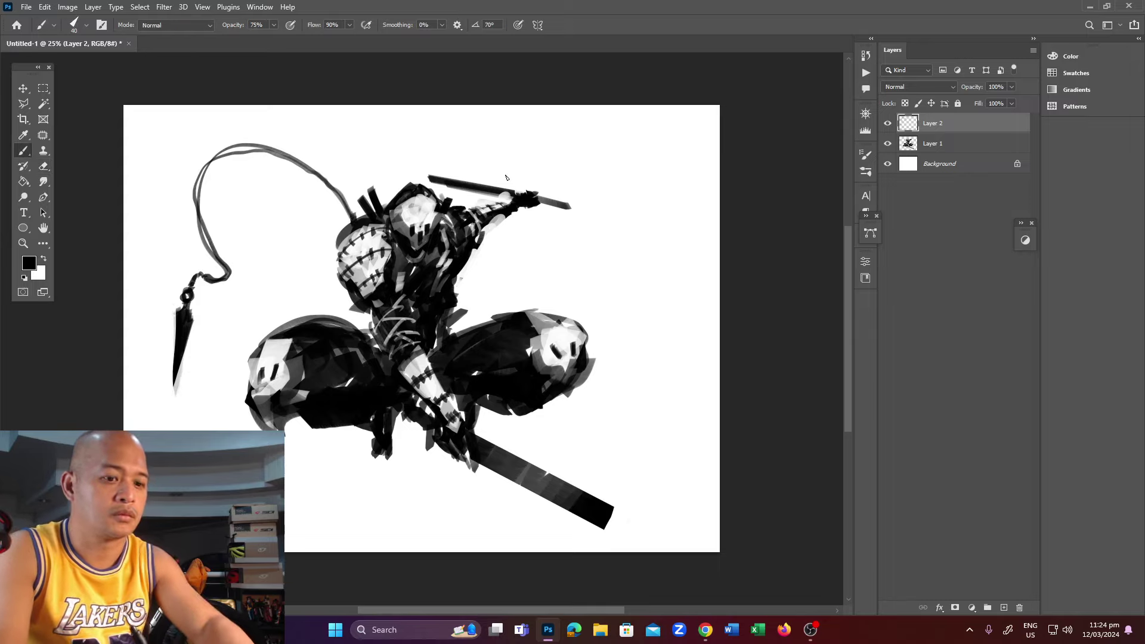
key("bracketleft")
left_click(1003, 606)
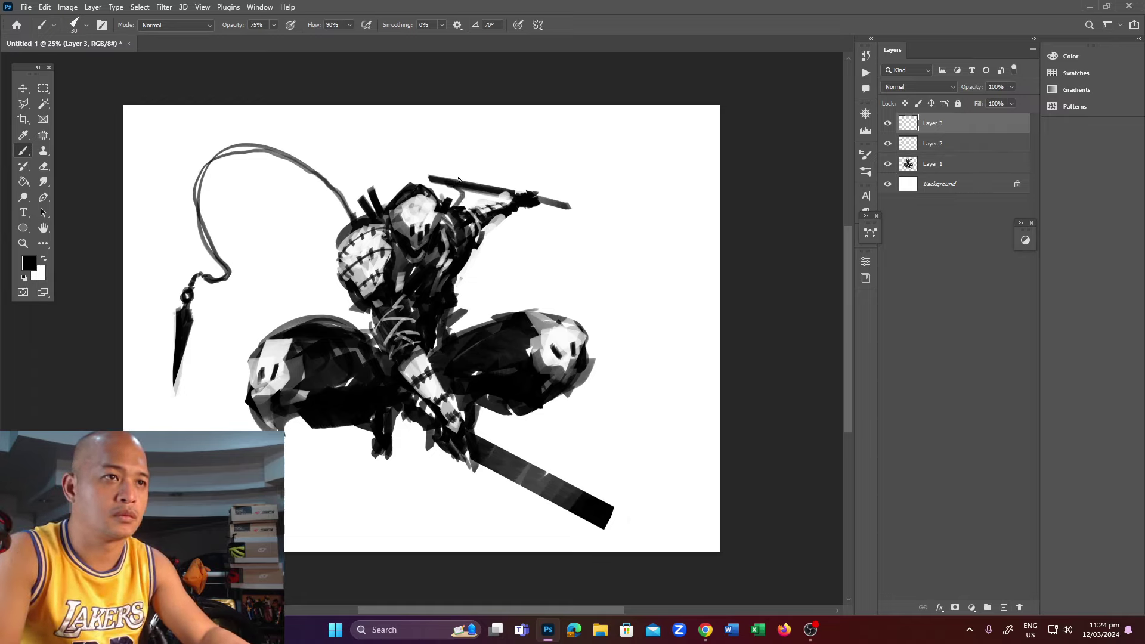
Draw a second rope arcing over the top right, thickened into a knot at its end.
left_click_drag(459, 179, 640, 241)
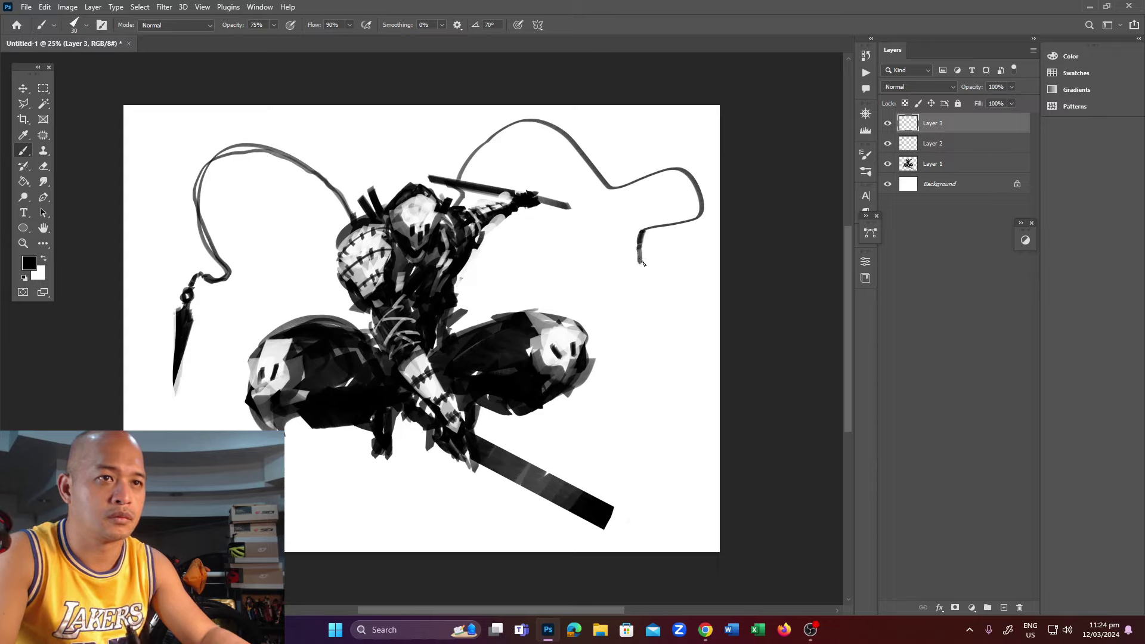
left_click_drag(639, 272, 646, 259)
key("x")
key("x")
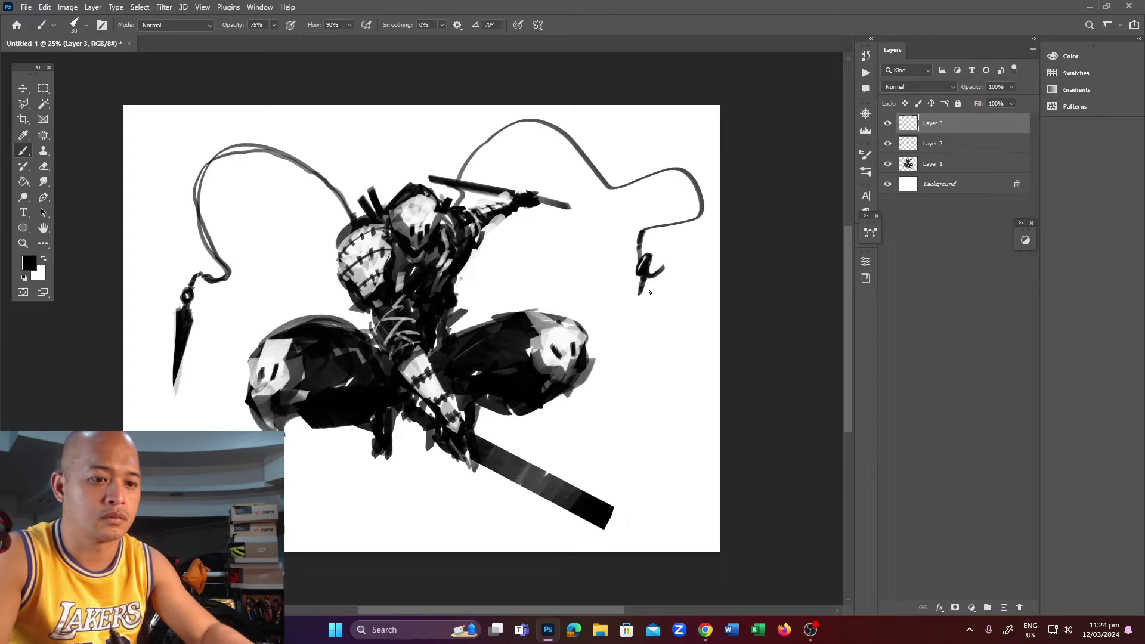
key("bracketright")
key("bracketright")
Paint a blade hanging from the knot, erase it to a pointed taper, and add Layer 4.
mouse_move(639, 293)
left_mouse_down()
mouse_move(666, 344)
mouse_move(655, 311)
mouse_move(665, 335)
left_mouse_up()
mouse_move(654, 268)
left_mouse_down()
mouse_move(664, 352)
mouse_move(663, 322)
left_mouse_up()
key("e")
left_click_drag(668, 268, 663, 358)
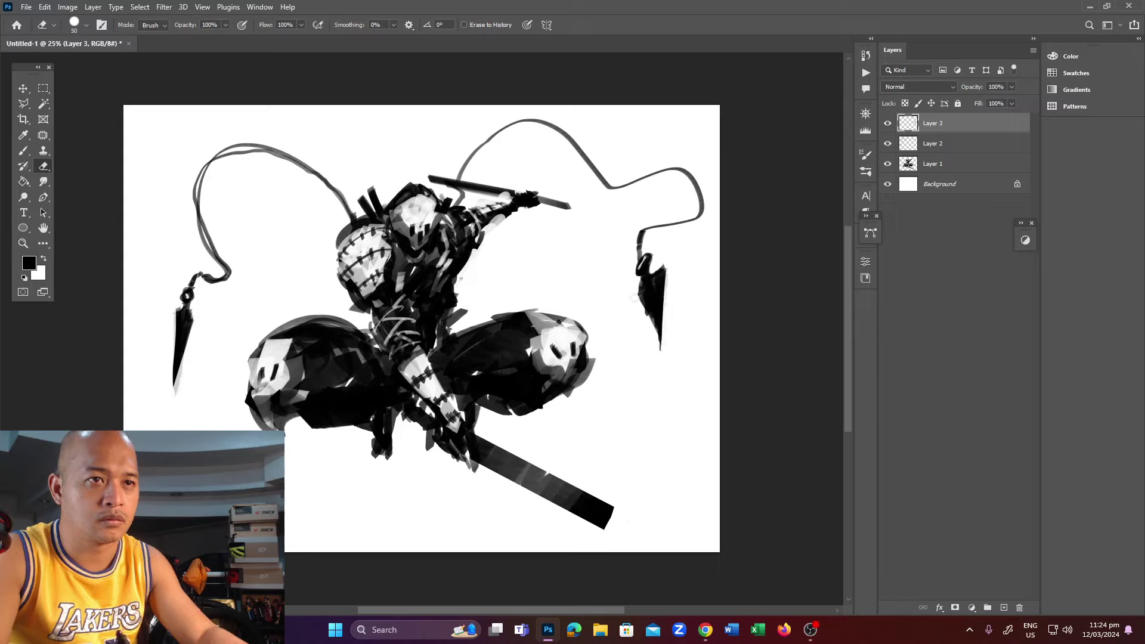
mouse_move(637, 295)
left_mouse_down()
mouse_move(659, 348)
mouse_move(652, 310)
left_mouse_up()
key("b")
key("bracketleft")
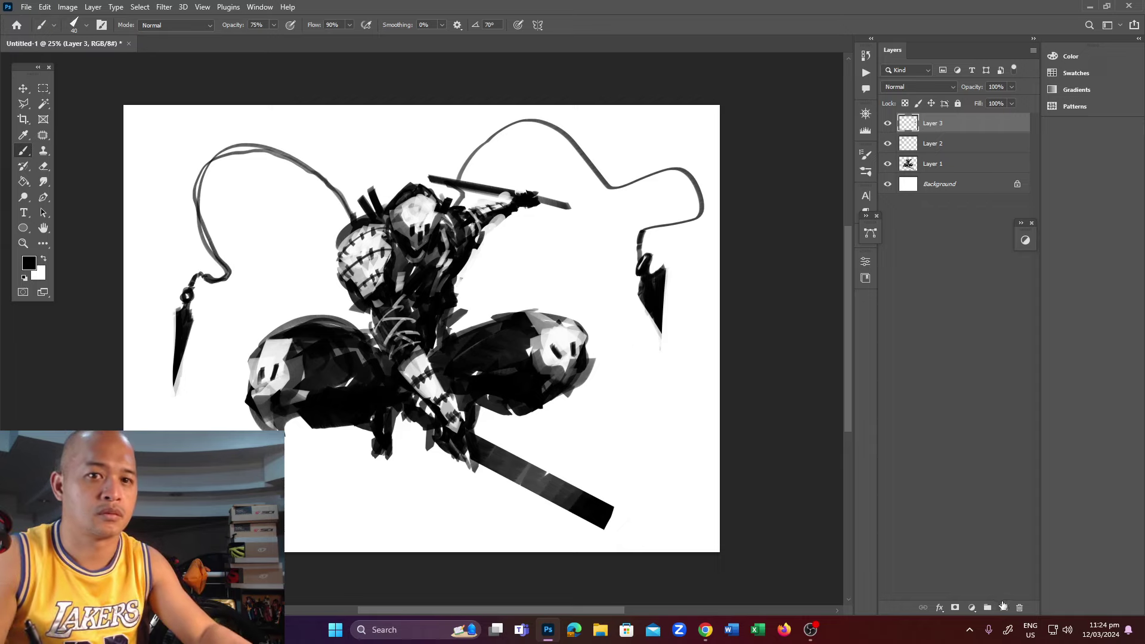
left_click(1003, 606)
On Layer 4, draw two thin ropes: one to the right canvas edge, one curving down-left.
key("bracketleft")
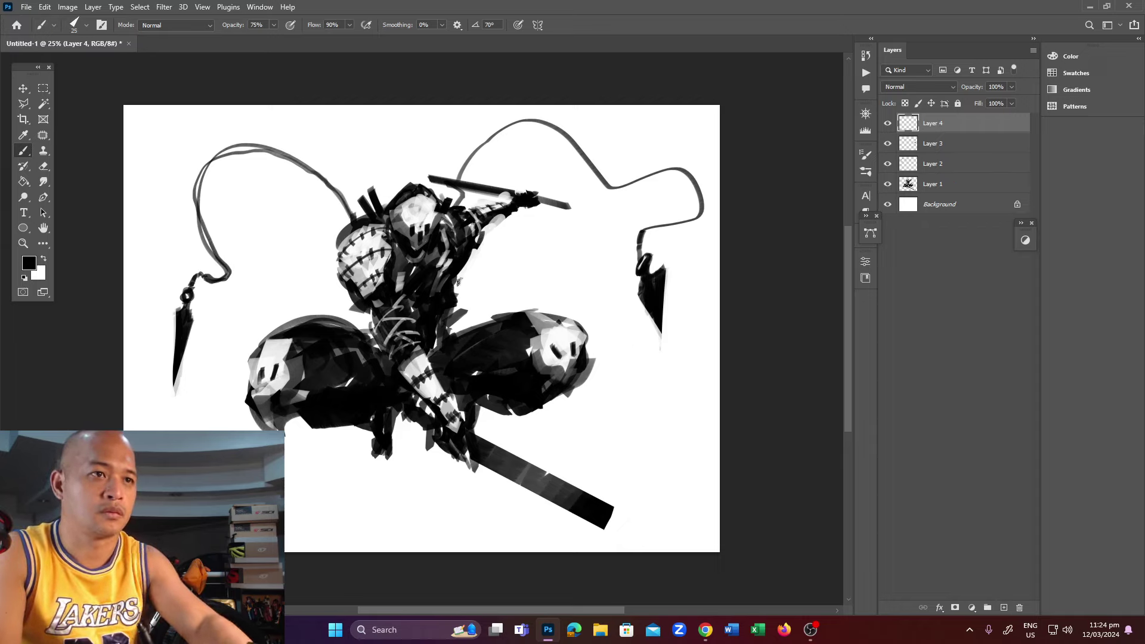
left_click_drag(459, 280, 690, 448)
key("ctrl+z")
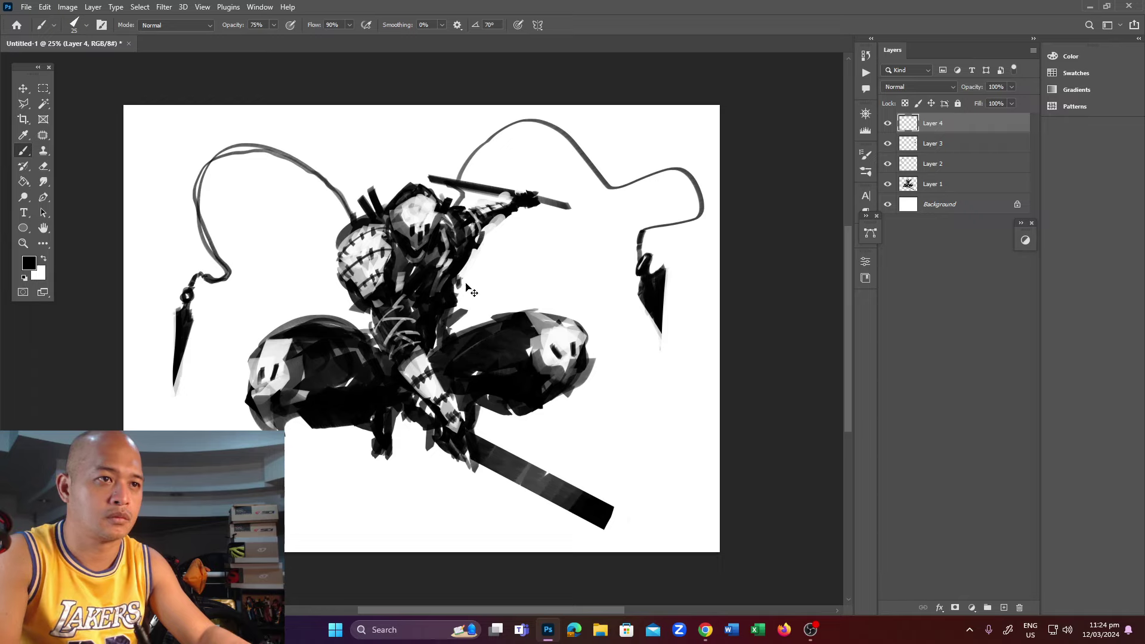
left_click_drag(459, 286, 718, 458)
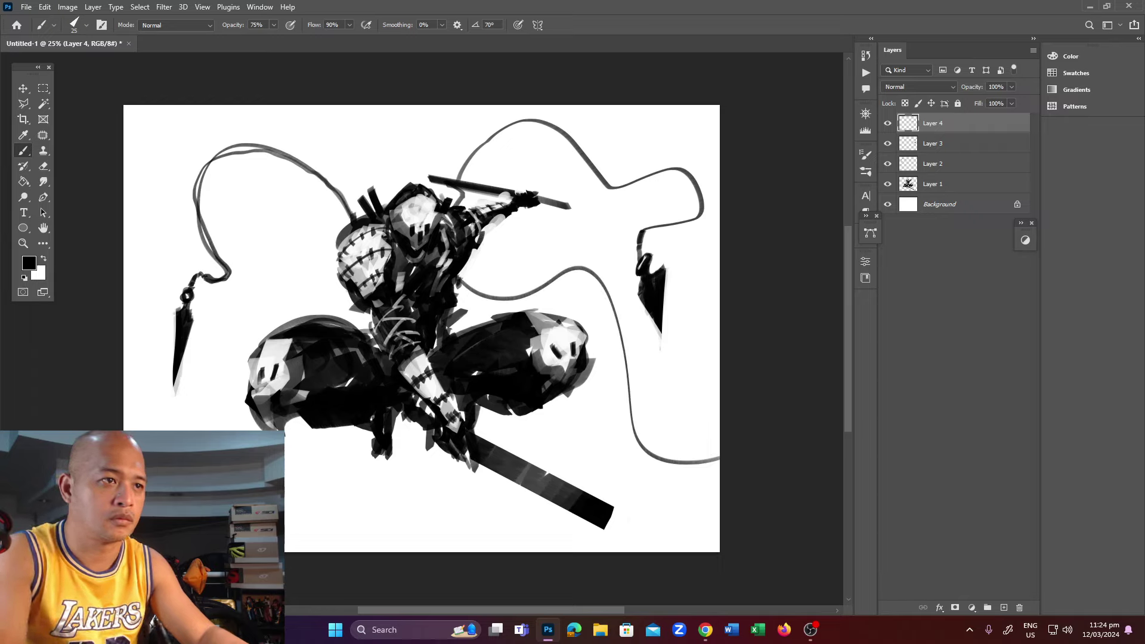
left_click_drag(346, 292, 201, 409)
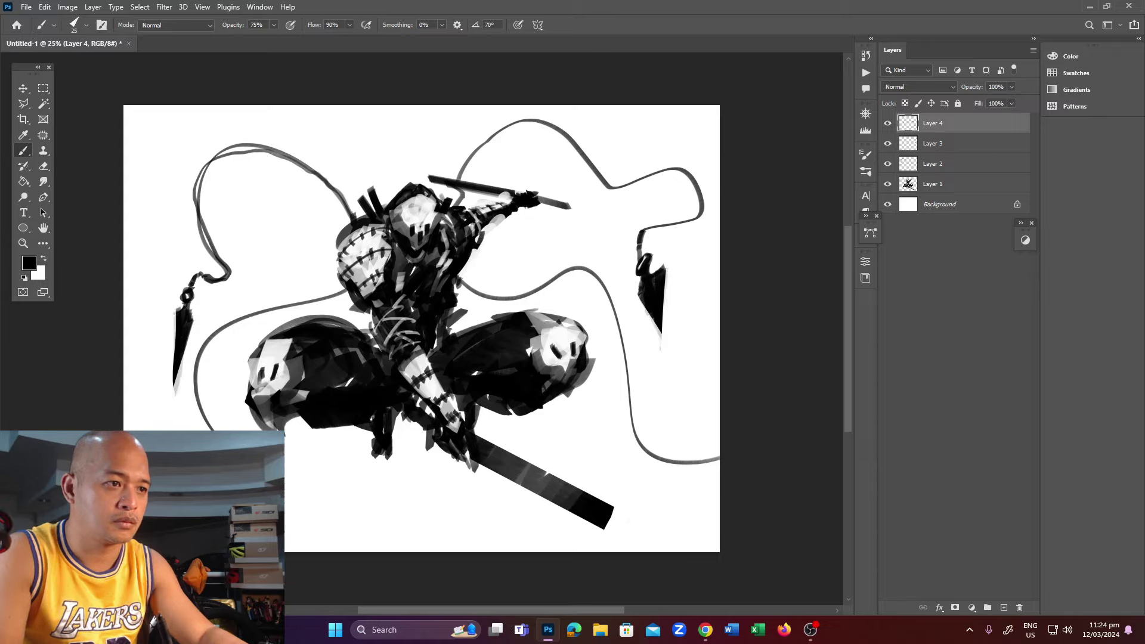
key("bracketright")
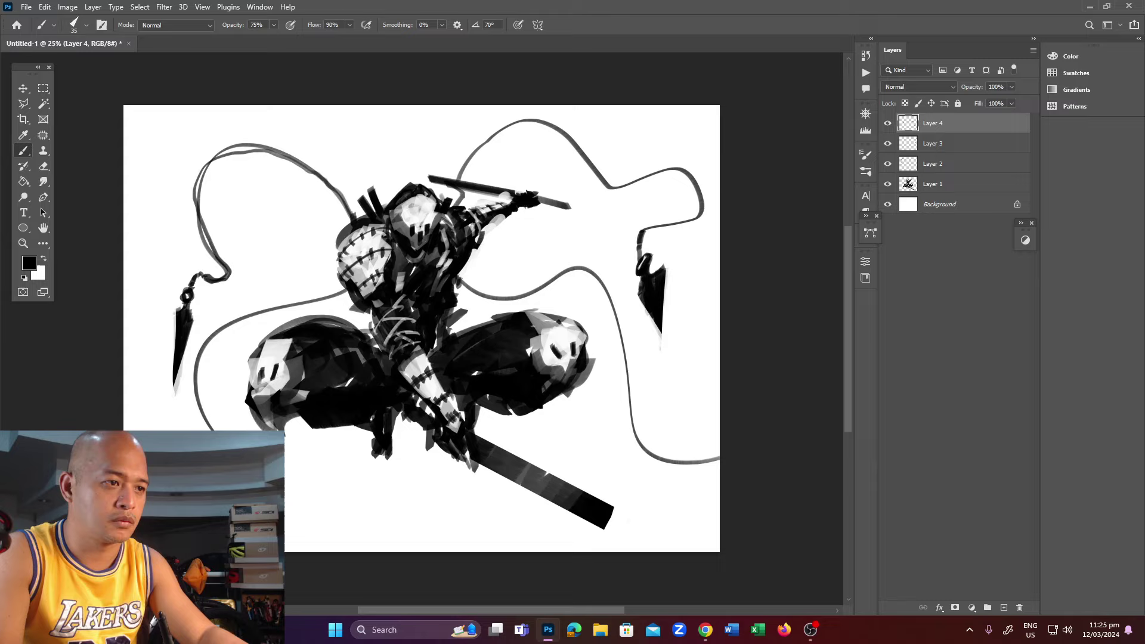
key("e")
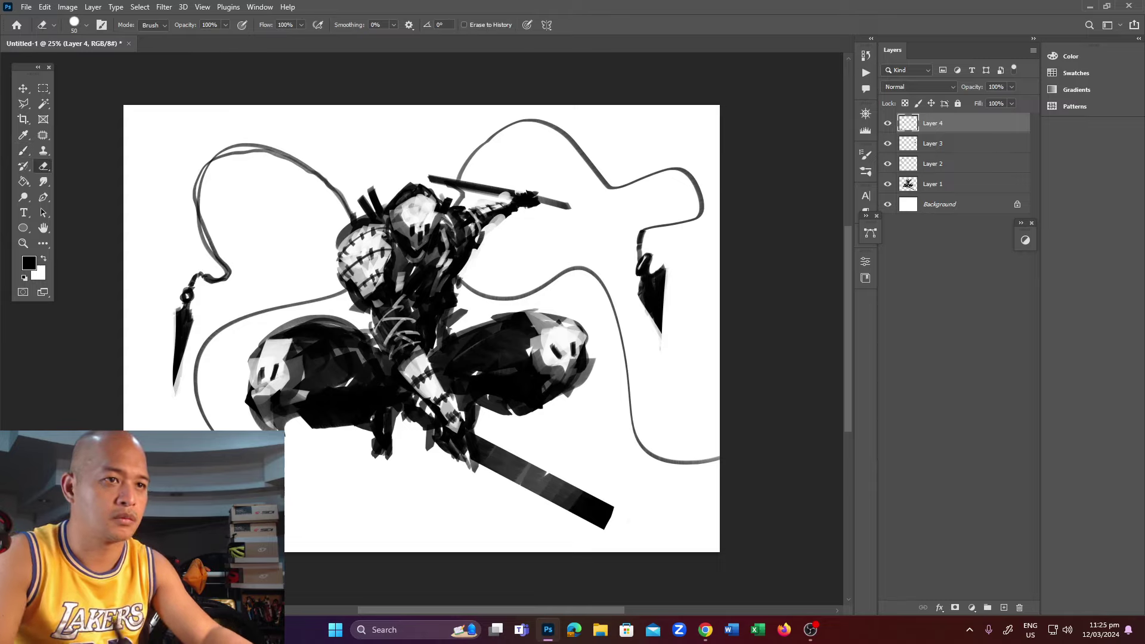
key("b")
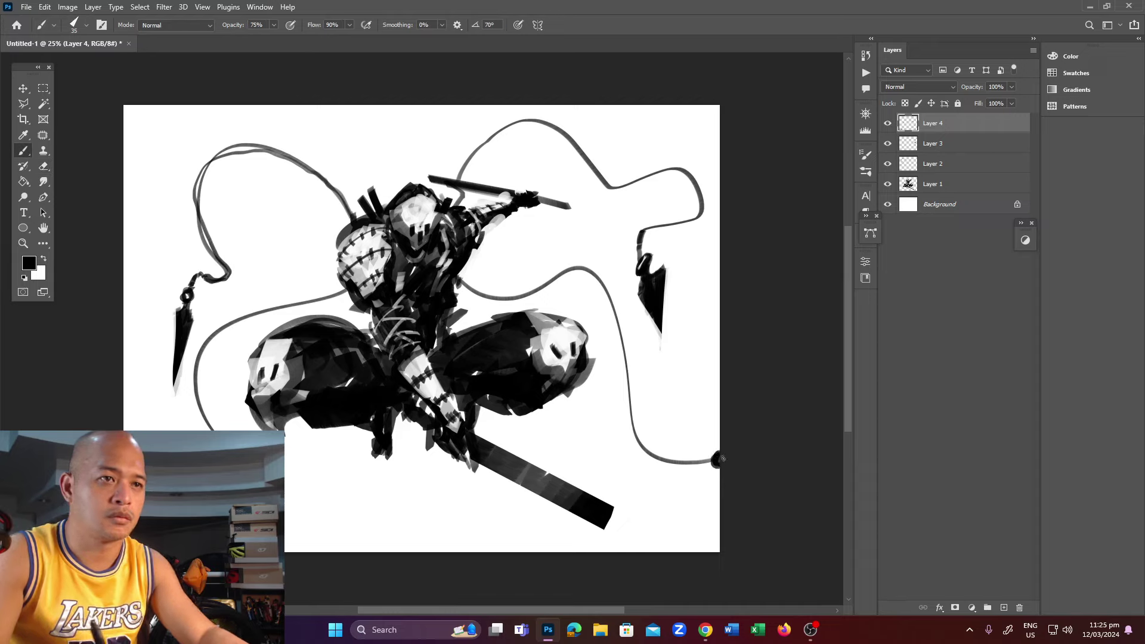
Apply Motion Blur to the ropes on Layer 4, then repeat it on Layer 3.
left_click(183, 7)
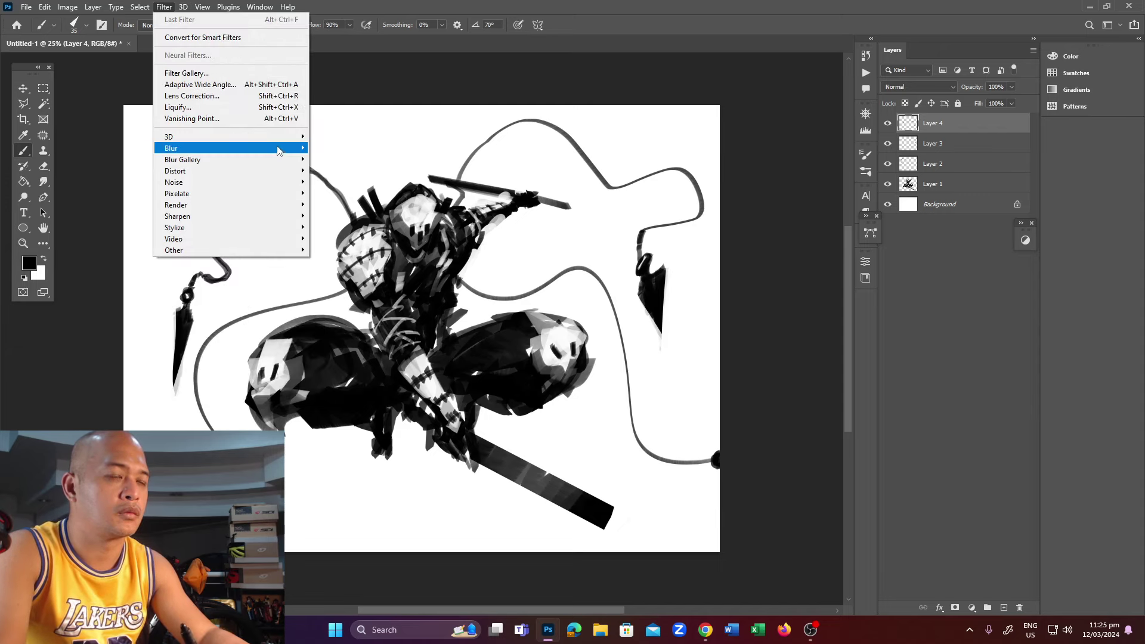
mouse_move(231, 148)
left_click(337, 212)
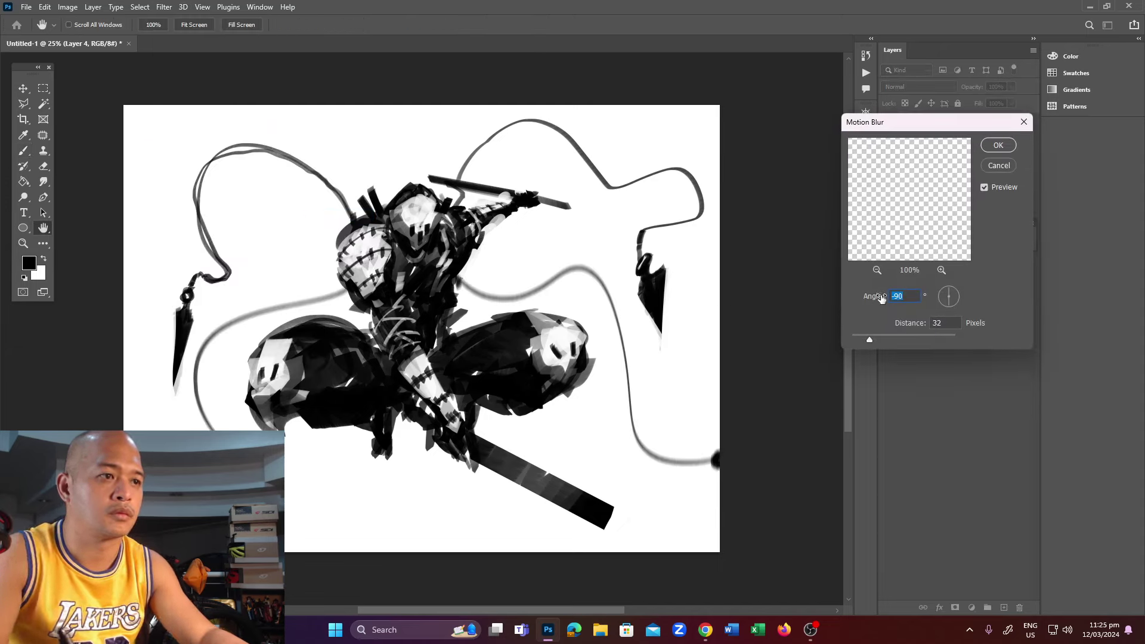
left_click(997, 145)
left_click(940, 148)
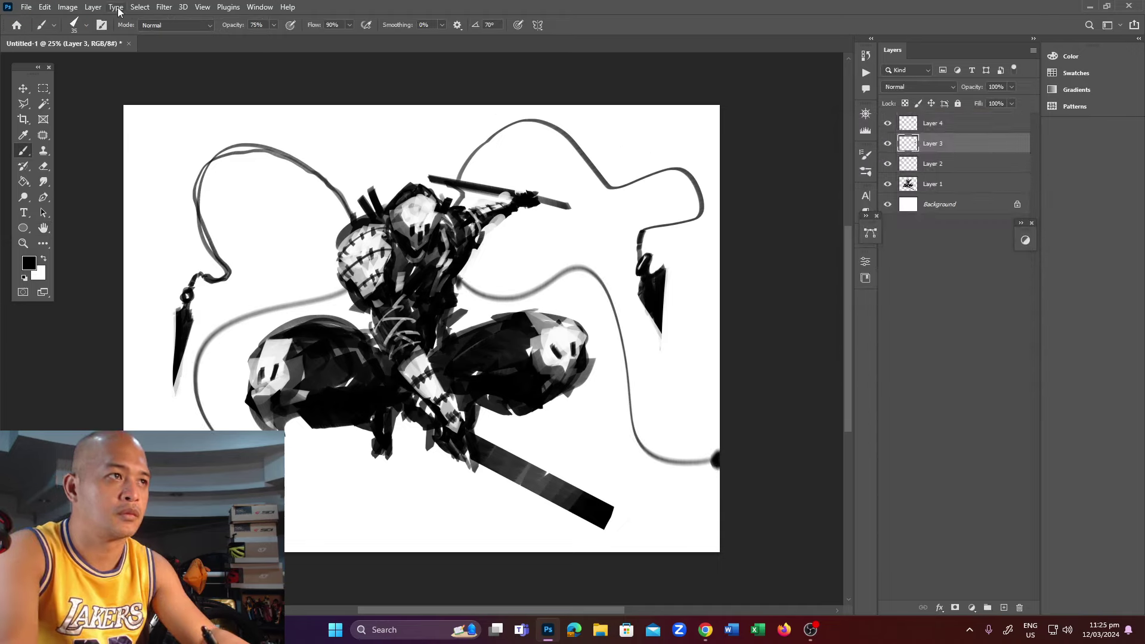
left_click(167, 7)
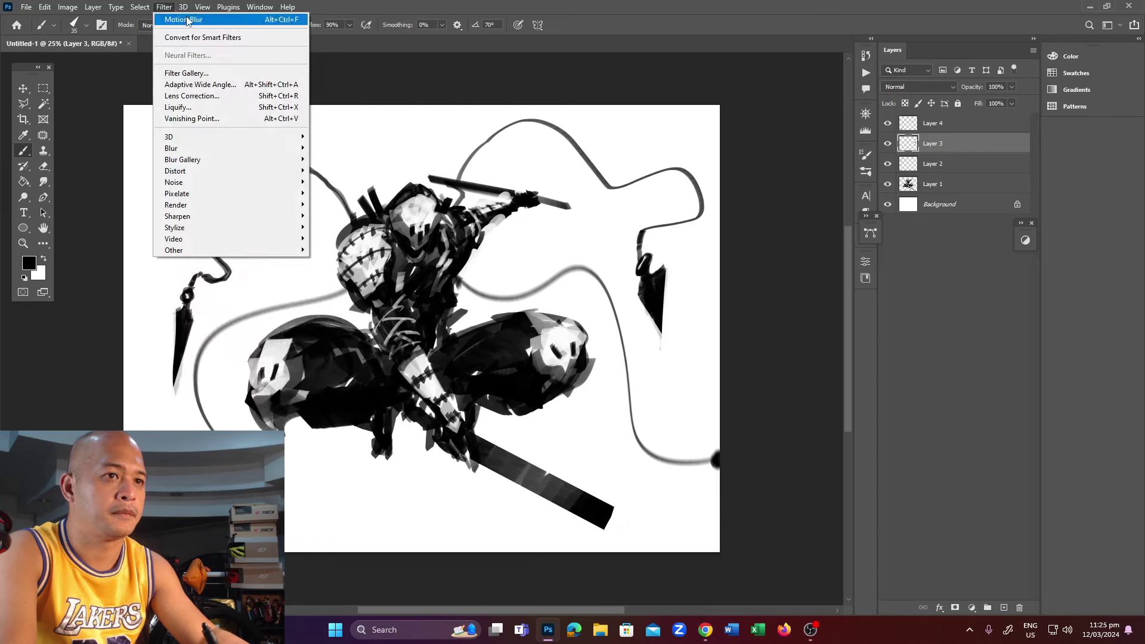
left_click(181, 19)
Give Layer 2 a 67°, 48-pixel Motion Blur, then select Layer 1.
left_click(940, 164)
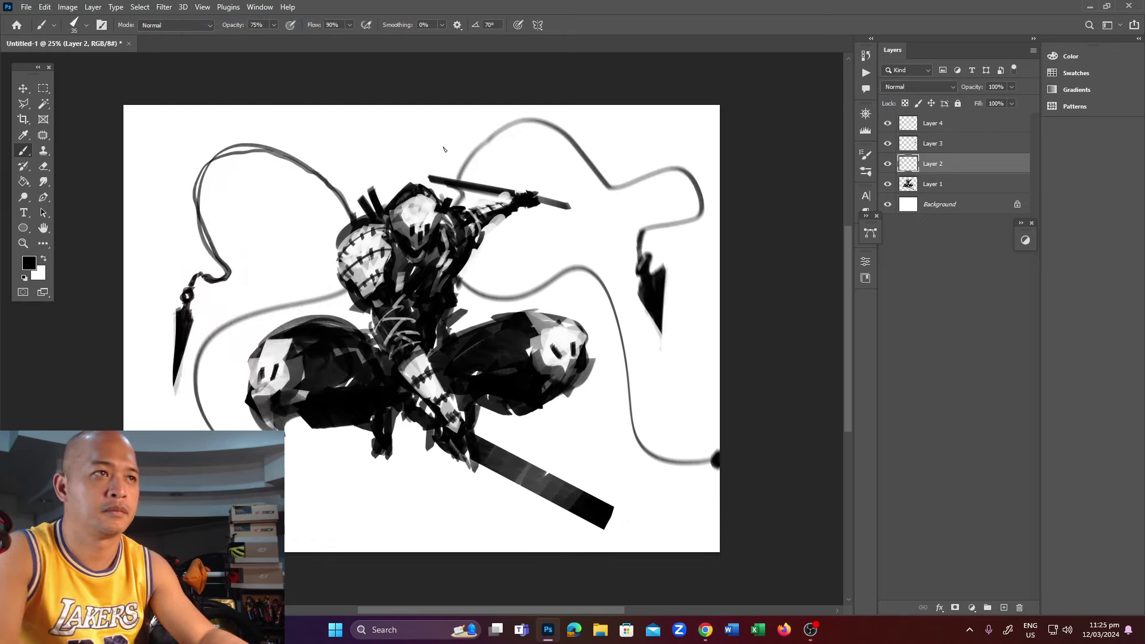
left_click(164, 7)
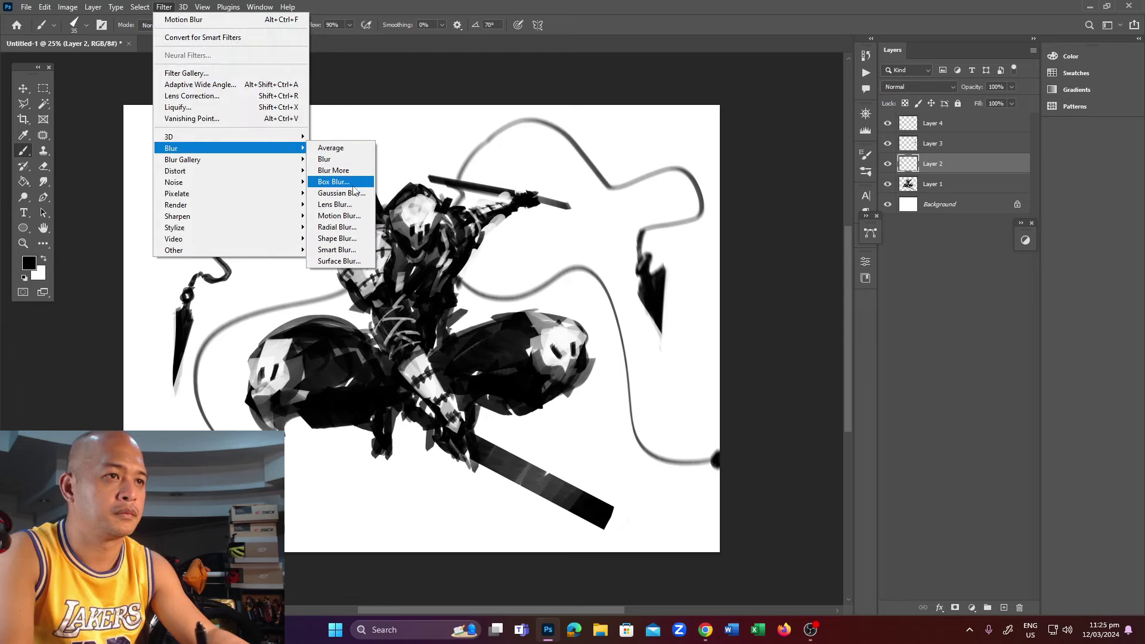
left_click(334, 213)
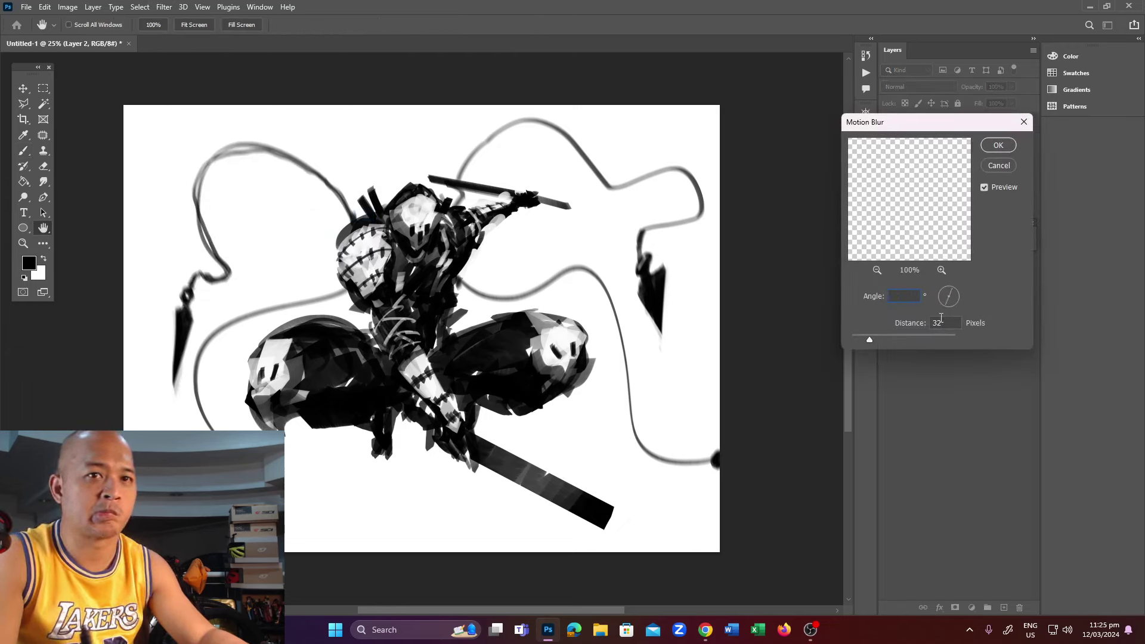
left_click_drag(869, 338, 878, 339)
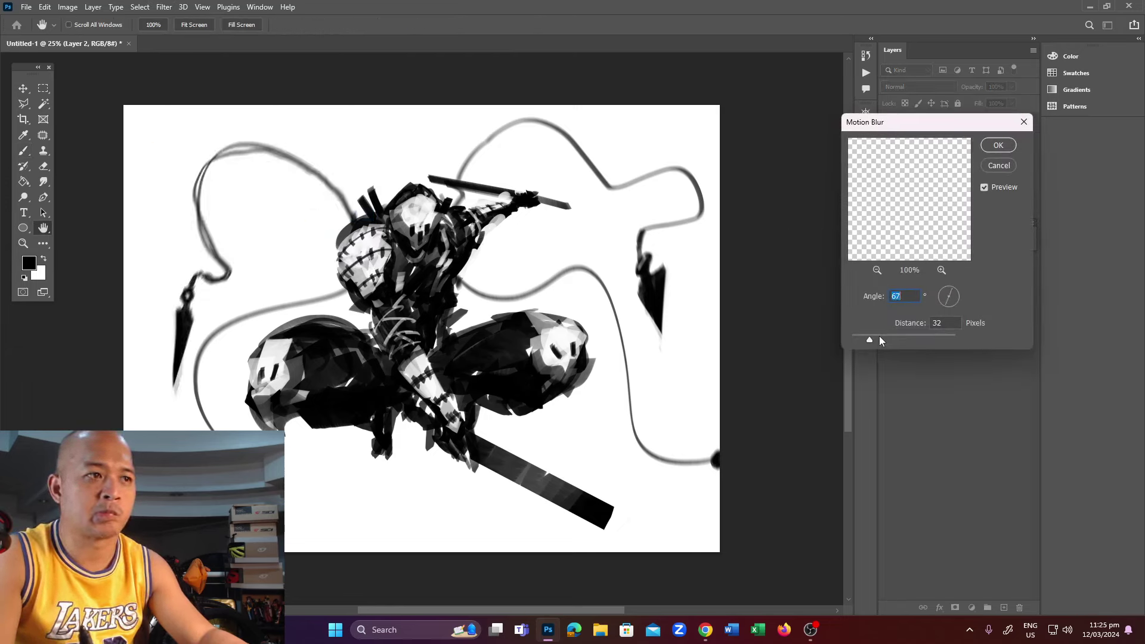
left_click(997, 148)
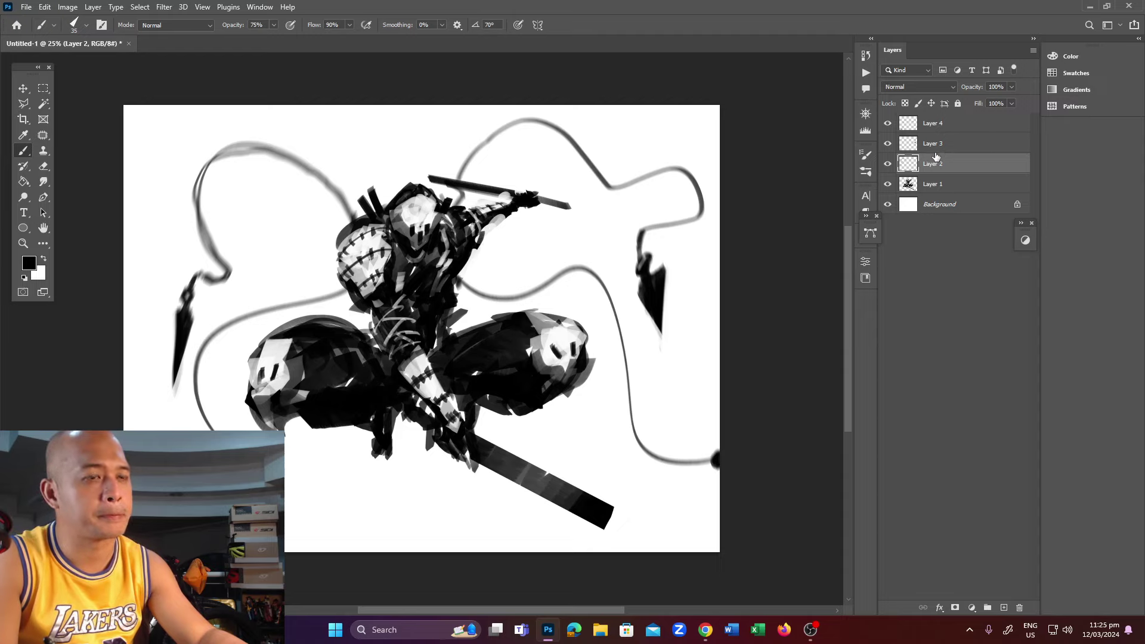
left_click(939, 189)
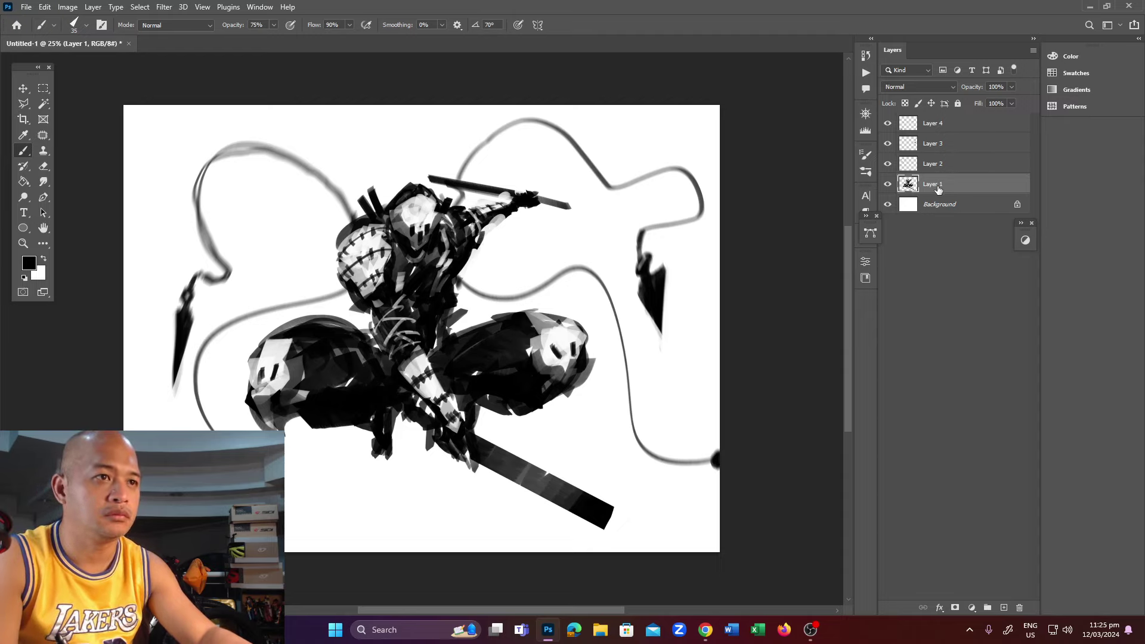
key("ctrl+s")
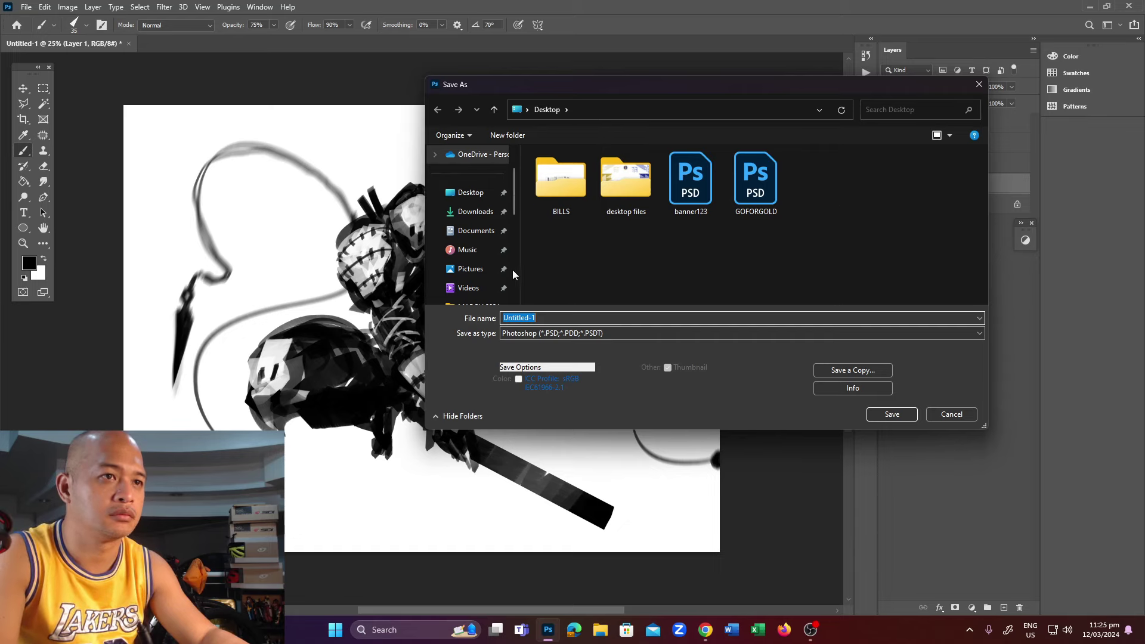
Save the painting as Assassin.psd in DATA (D:) > ARTWORKS > 2024 > MARCH 2024.
left_click_drag(515, 203, 515, 288)
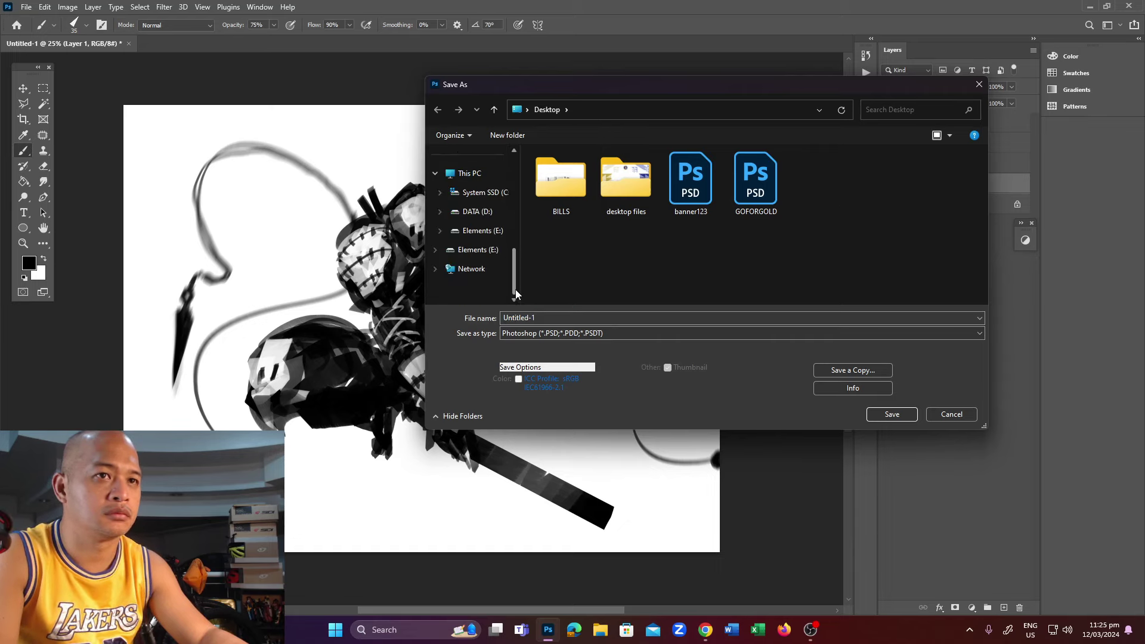
left_click(494, 212)
double_click(553, 191)
double_click(554, 227)
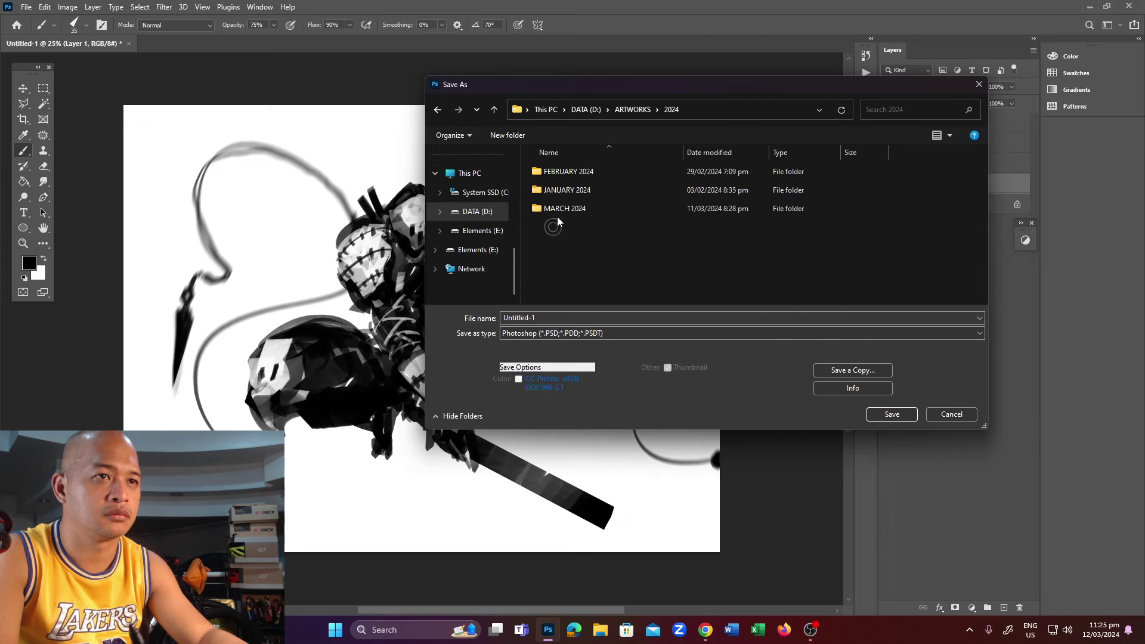
double_click(560, 208)
left_click_drag(522, 317, 542, 317)
double_click(527, 318)
type("Assass")
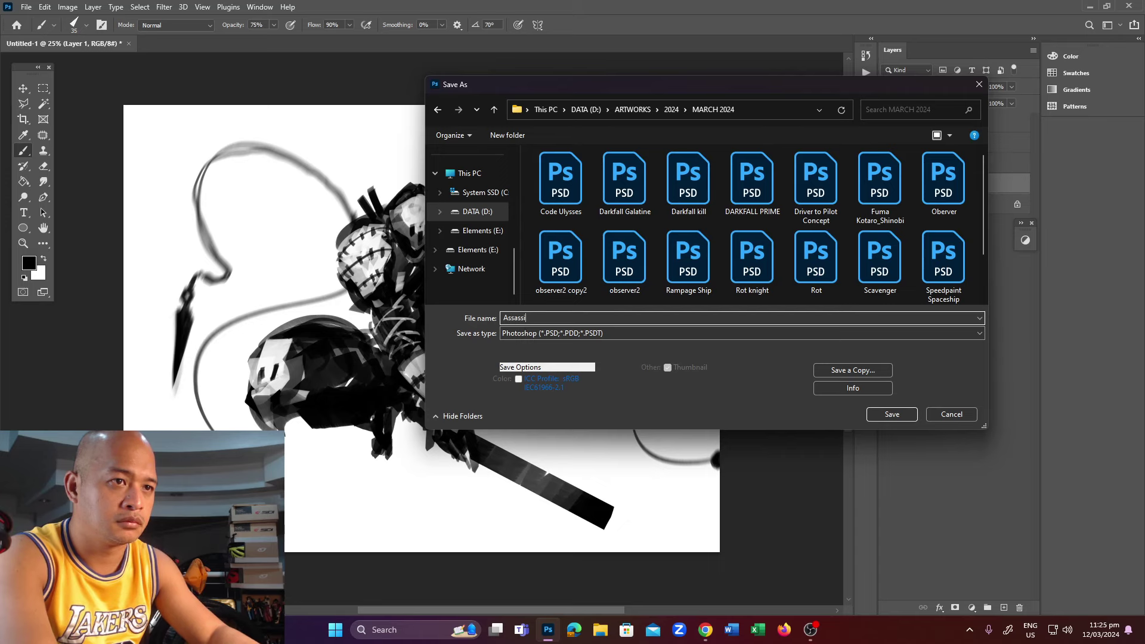
type("n")
key("Return")
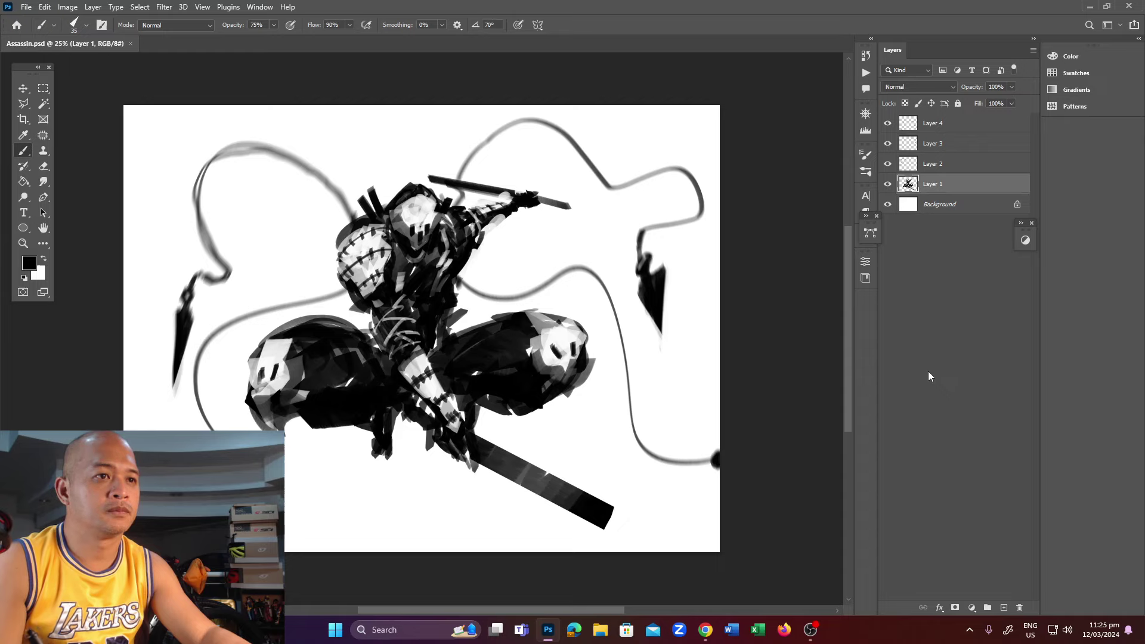
Fill a new Layer 5 with dark grey, set it to Multiply, and move it to the top.
left_click(1002, 607)
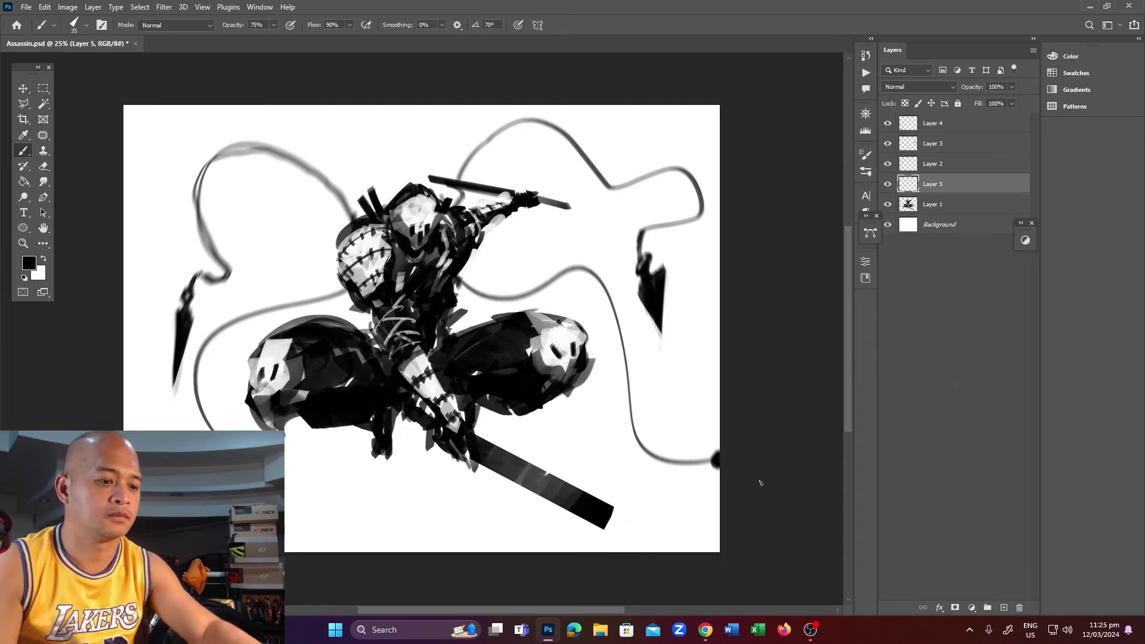
key("i")
left_click(28, 263)
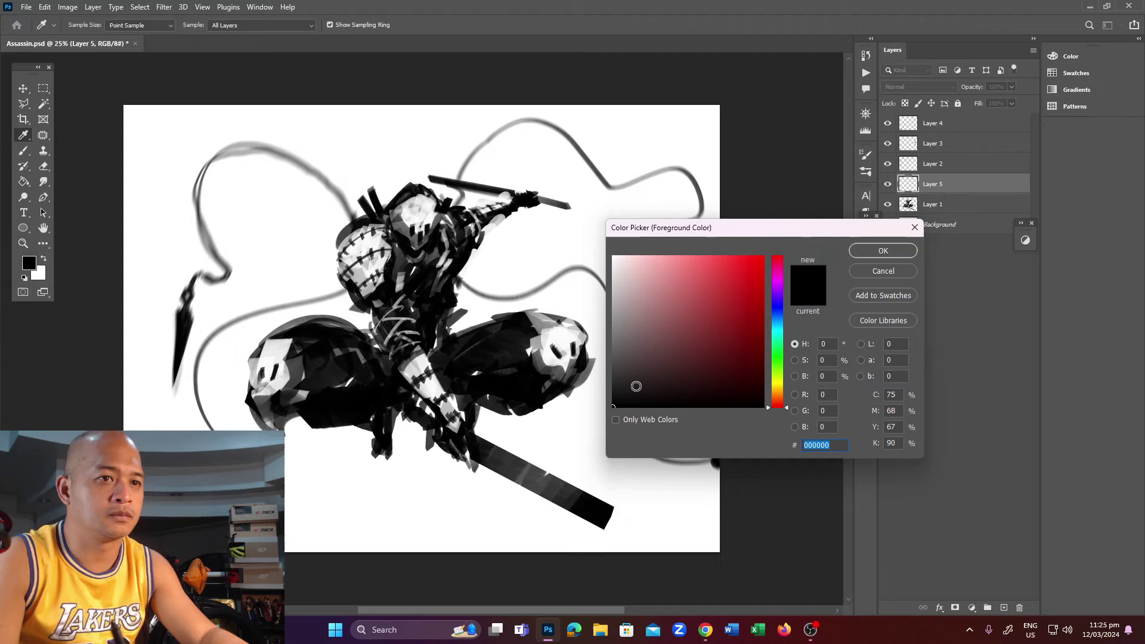
left_click(883, 251)
key("g")
left_click(480, 298)
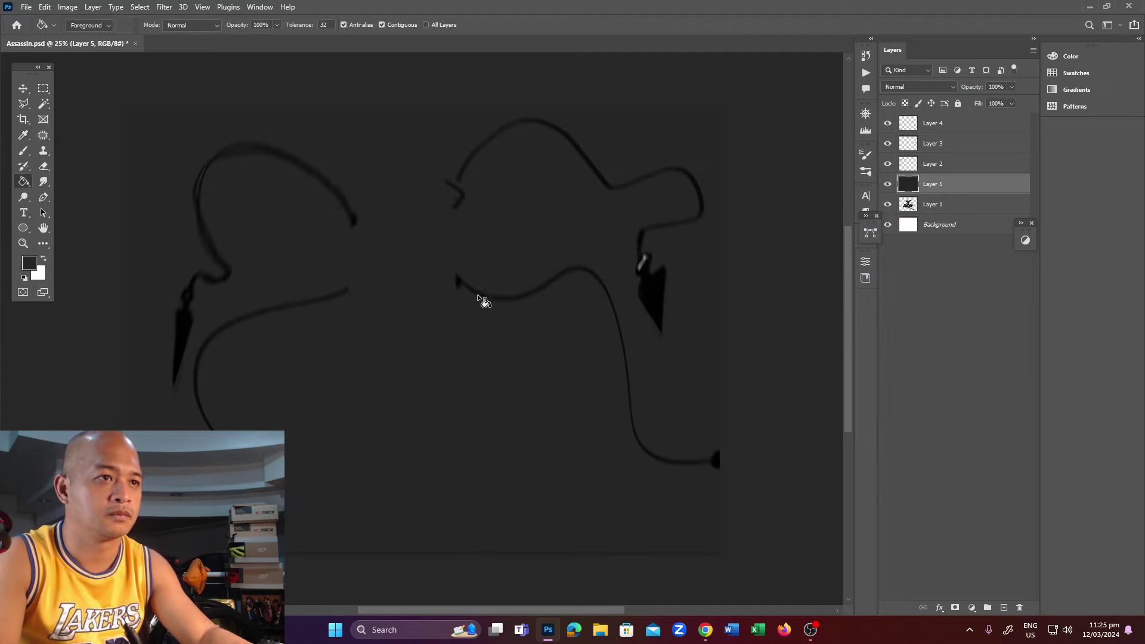
left_click(918, 86)
left_click(909, 128)
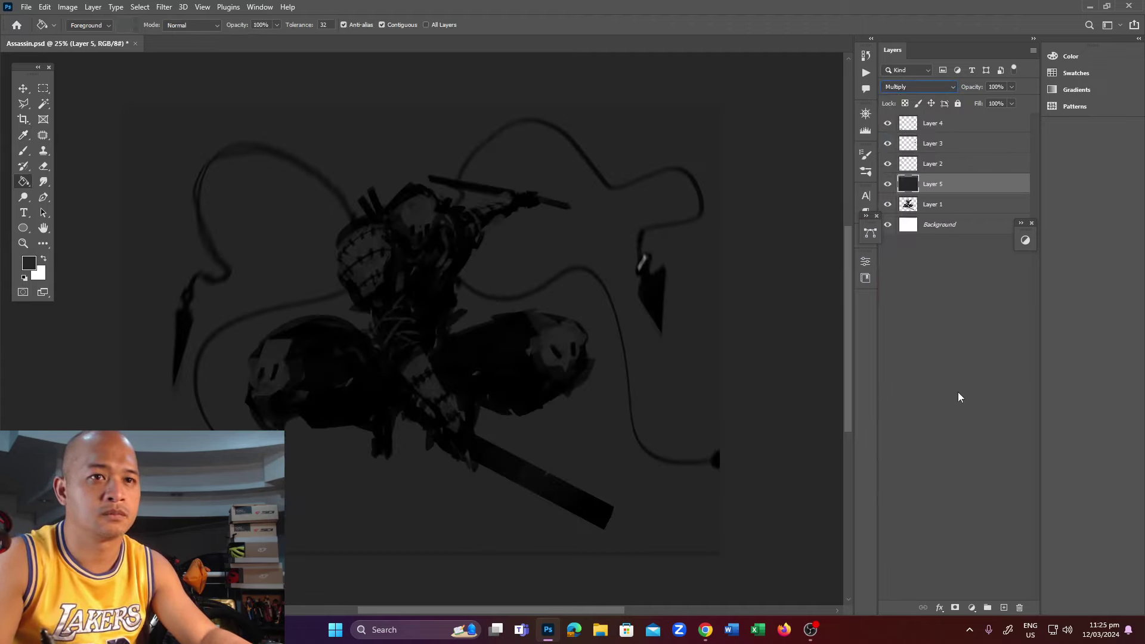
left_click_drag(966, 189, 978, 119)
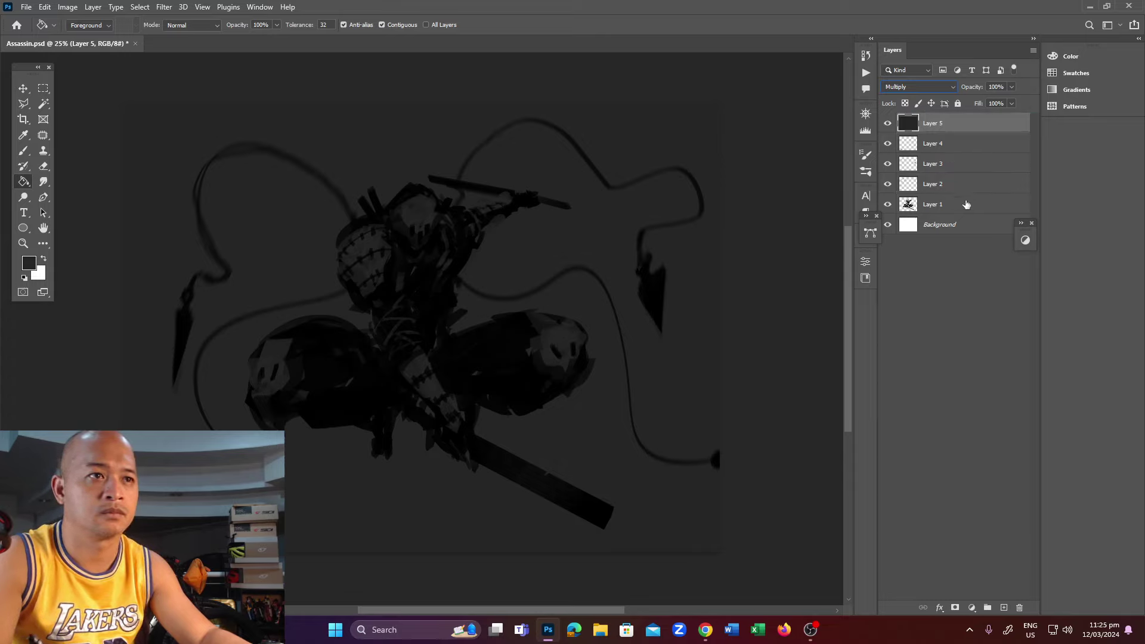
Add a layer mask to Layer 5 and choose a soft round brush at 17% opacity.
left_click(954, 607)
key("b")
left_click(86, 25)
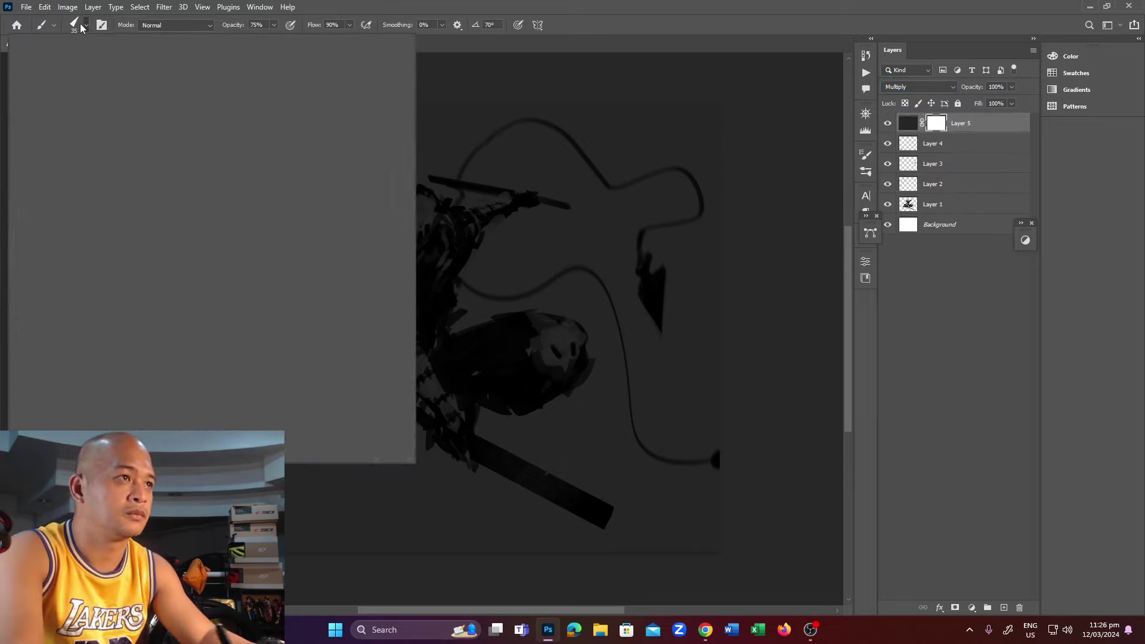
scroll(386, 324, "up", 10)
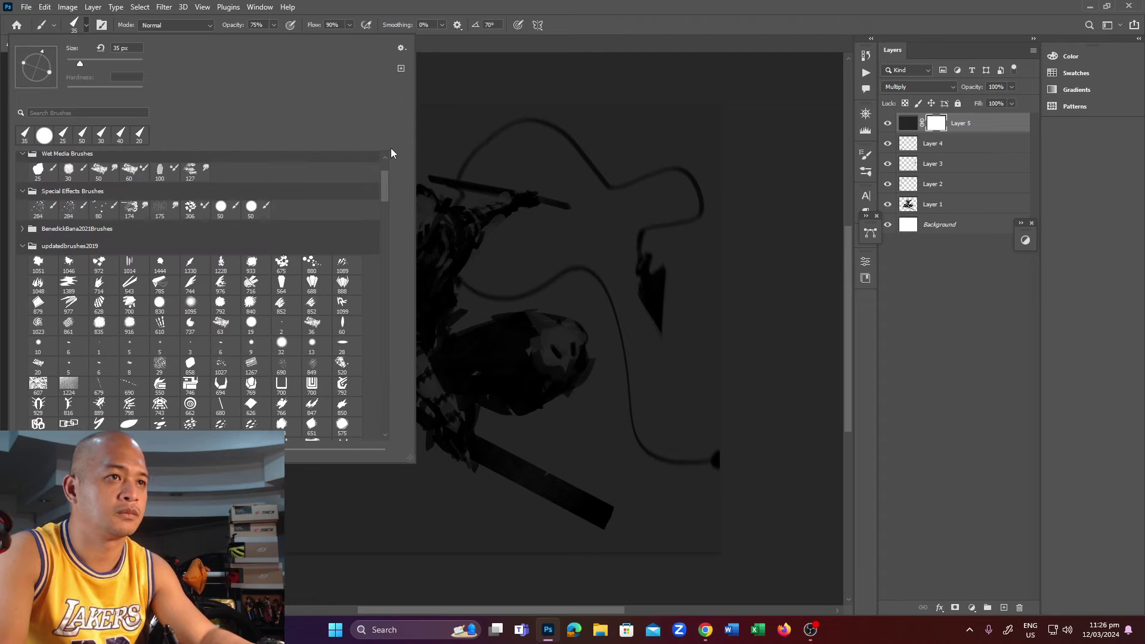
scroll(387, 179, "up", 5)
left_click(225, 175)
left_click(273, 25)
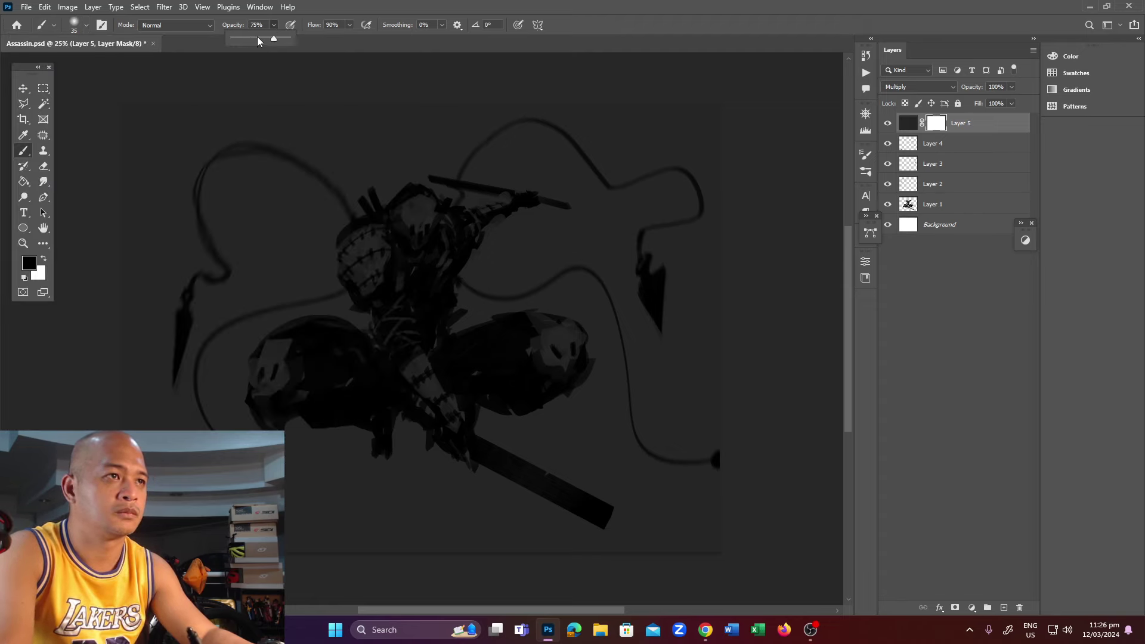
left_click_drag(278, 38, 240, 39)
key("bracketright")
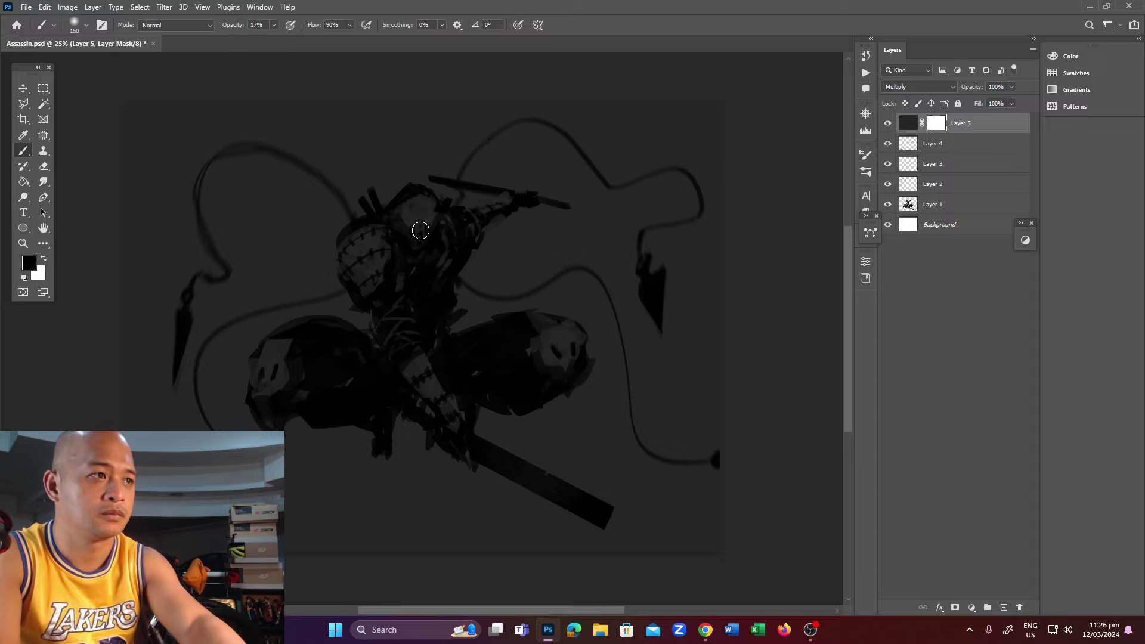
Lighten the mask over the figure's head, then broadly around the figure at 9% opacity.
mouse_move(417, 232)
left_mouse_down()
mouse_move(419, 298)
mouse_move(413, 257)
mouse_move(448, 238)
mouse_move(417, 319)
left_mouse_up()
key("bracketright")
key("bracketright")
key("bracketright")
key("bracketleft")
key("bracketleft")
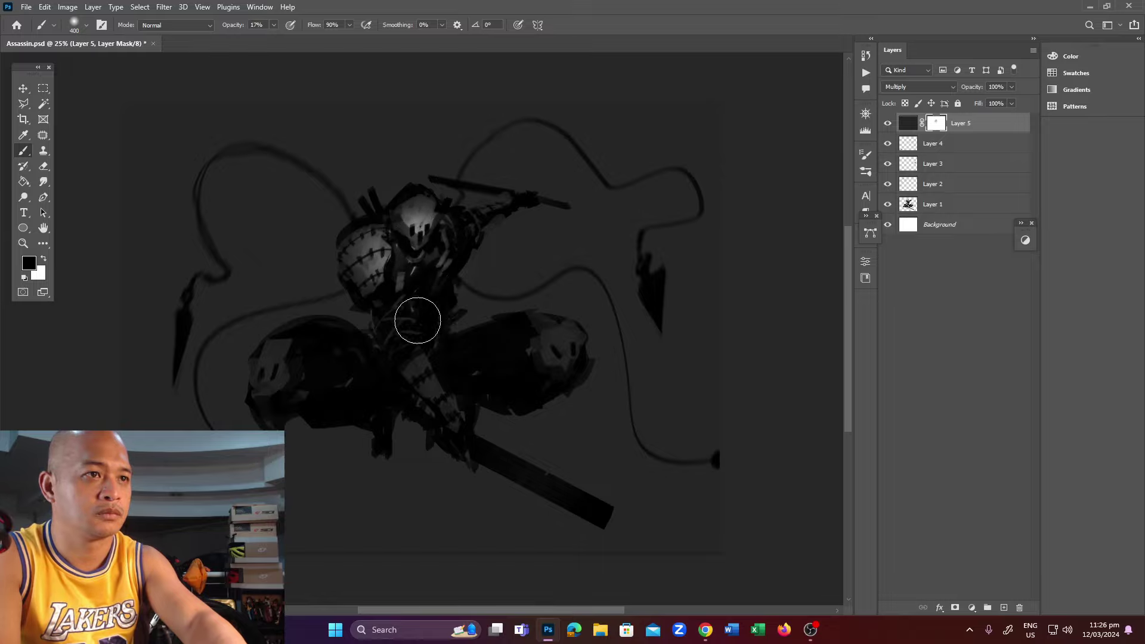
key("bracketright")
key("bracketright")
key("bracketright")
key("bracketright")
key("bracketright")
key("bracketright")
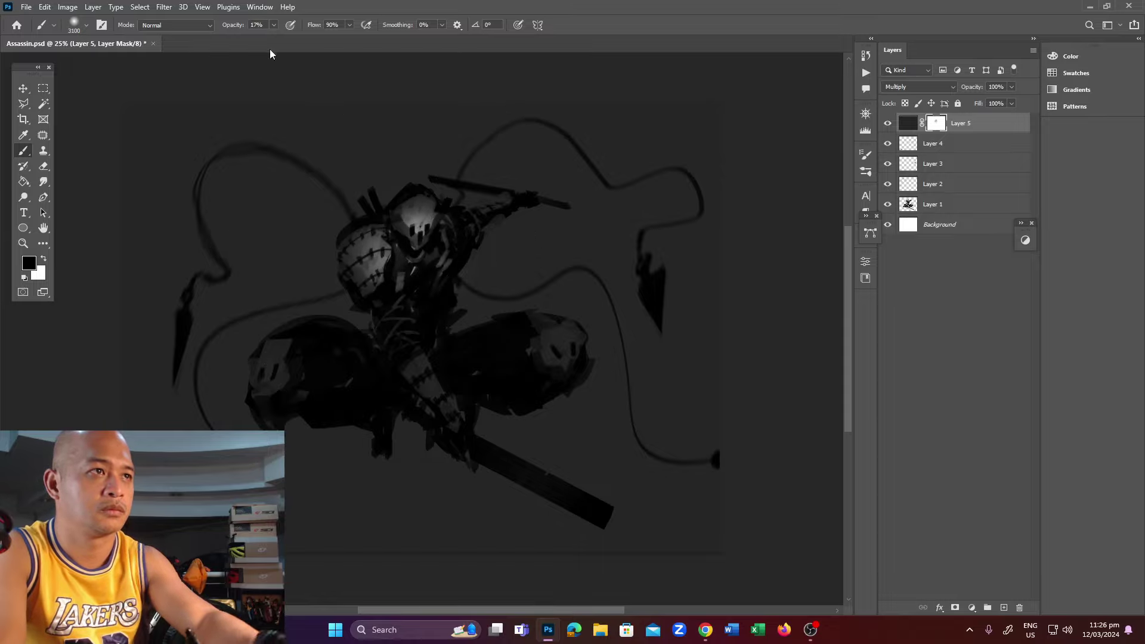
left_click_drag(273, 37, 271, 38)
mouse_move(549, 192)
left_mouse_down()
mouse_move(376, 212)
mouse_move(444, 224)
mouse_move(391, 133)
mouse_move(400, 205)
mouse_move(577, 281)
mouse_move(447, 430)
mouse_move(485, 383)
mouse_move(435, 153)
left_mouse_up()
Lighten the mask along the figure's forearm, then add a new top layer.
key("bracketleft")
key("bracketleft")
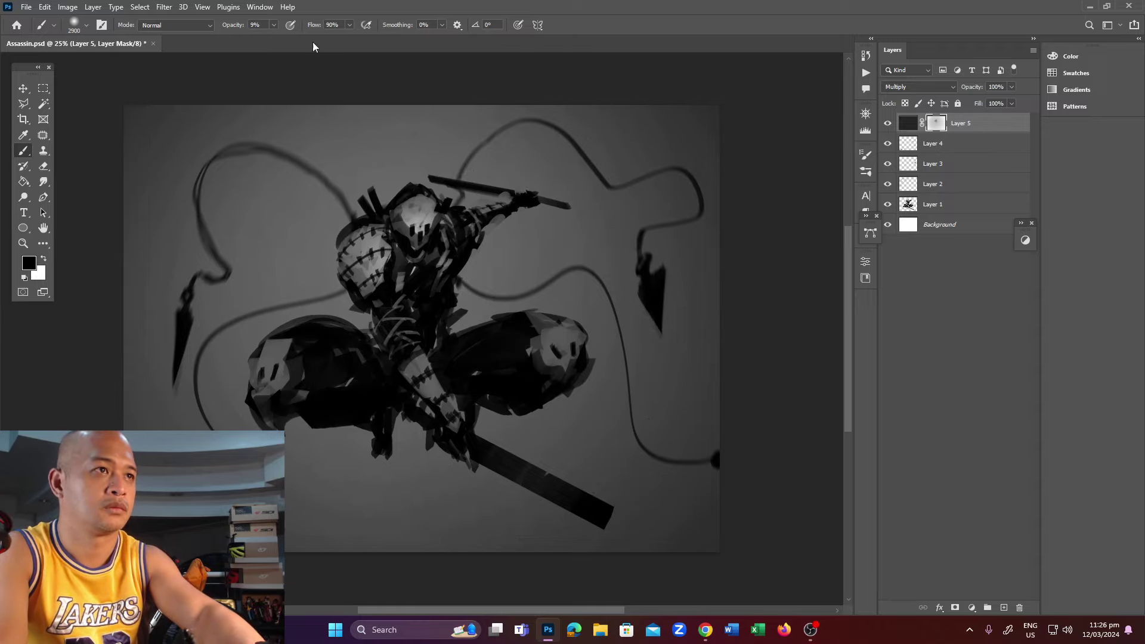
key("bracketleft")
key("bracketleft")
key("bracketleft")
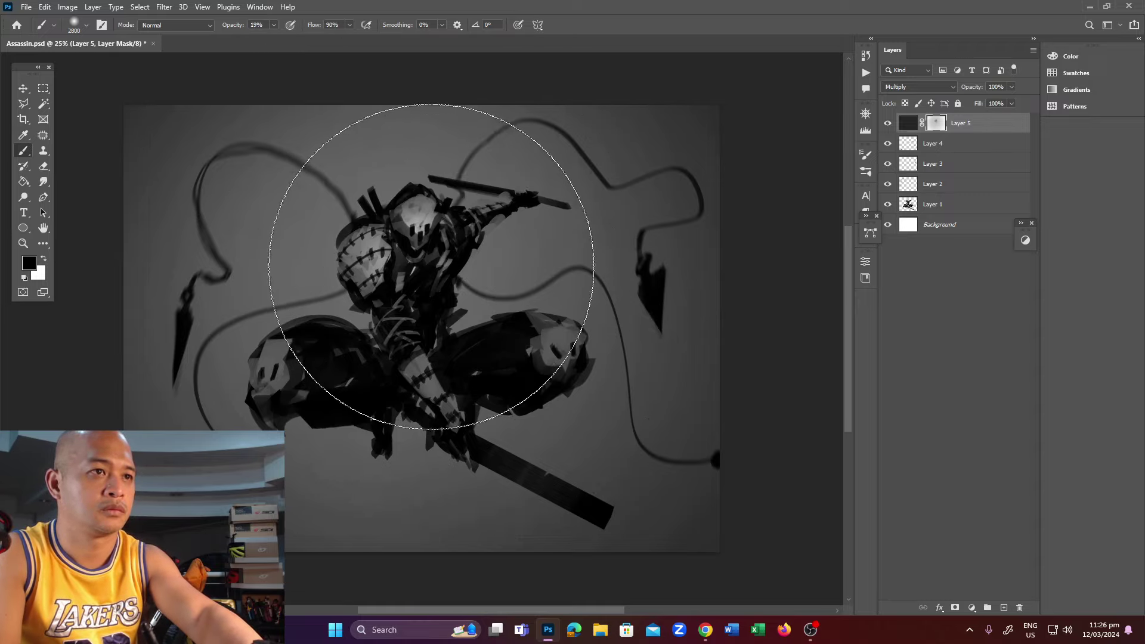
key("bracketleft")
key("bracketleft")
key("bracketleft")
key("bracketleft")
key("bracketleft")
key("bracketleft")
key("bracketleft")
key("bracketleft")
key("bracketleft")
key("bracketleft")
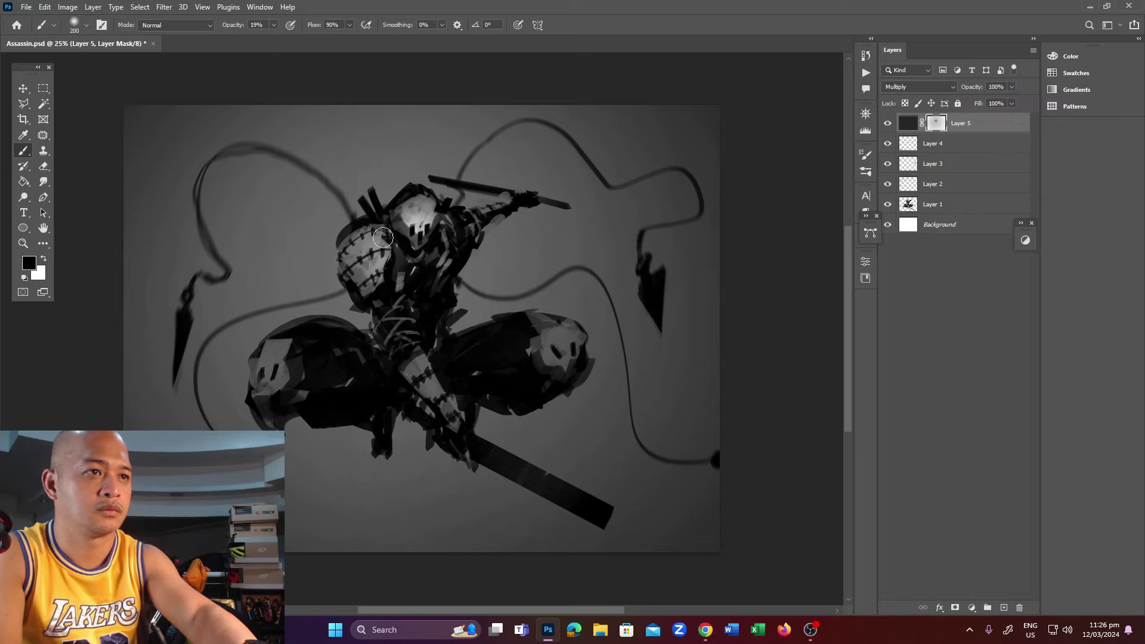
left_click_drag(401, 341, 445, 405)
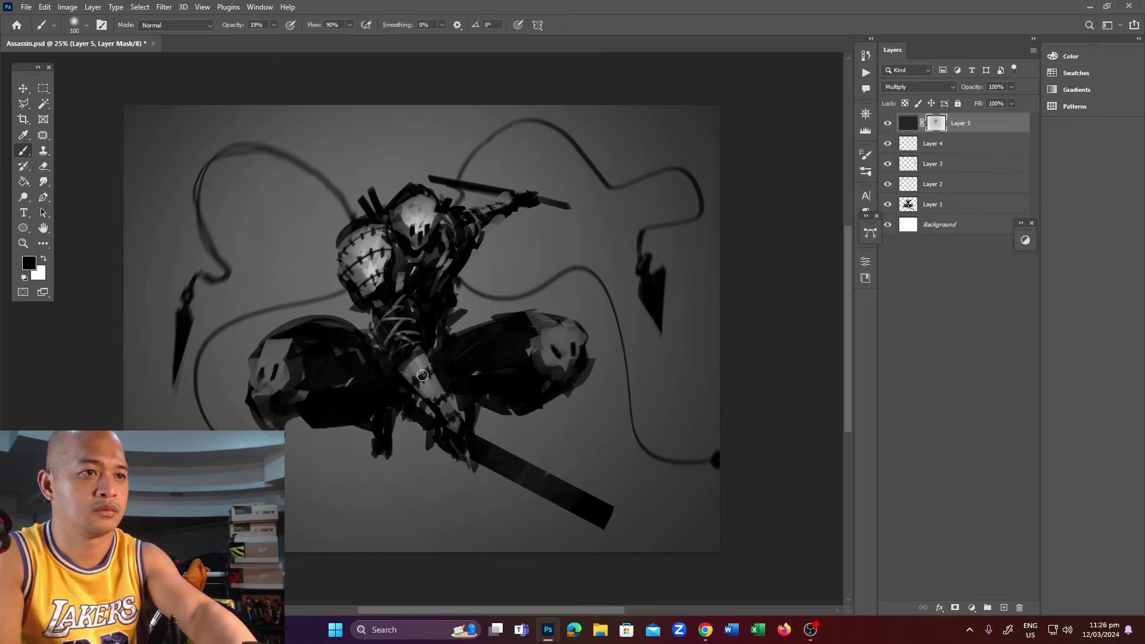
key("bracketleft")
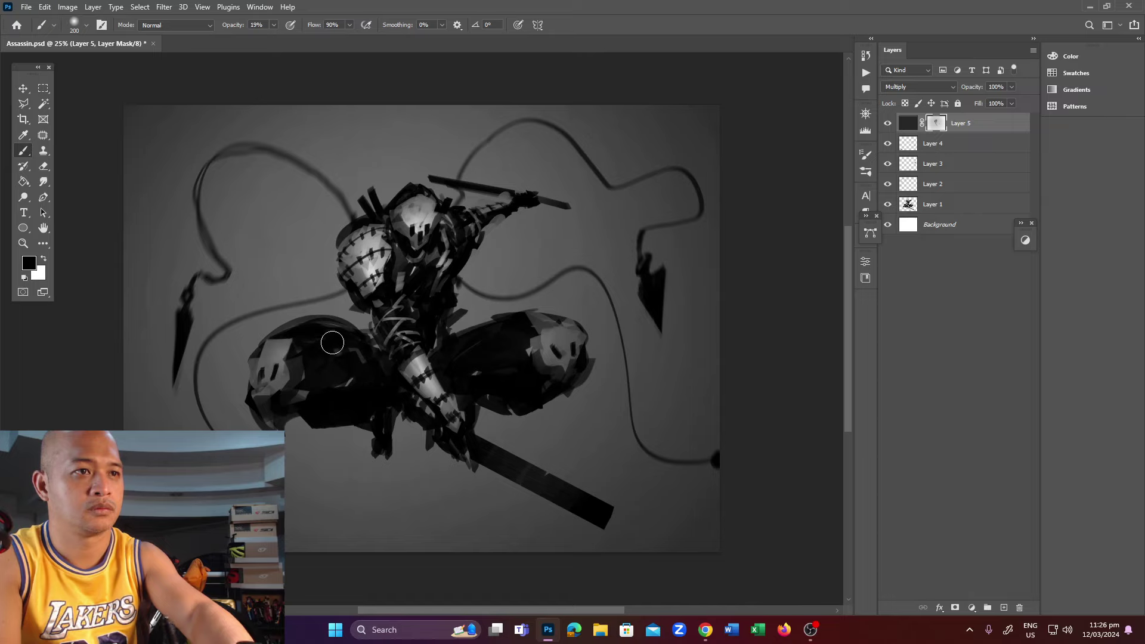
key("bracketright")
key("bracketright")
key("bracketright")
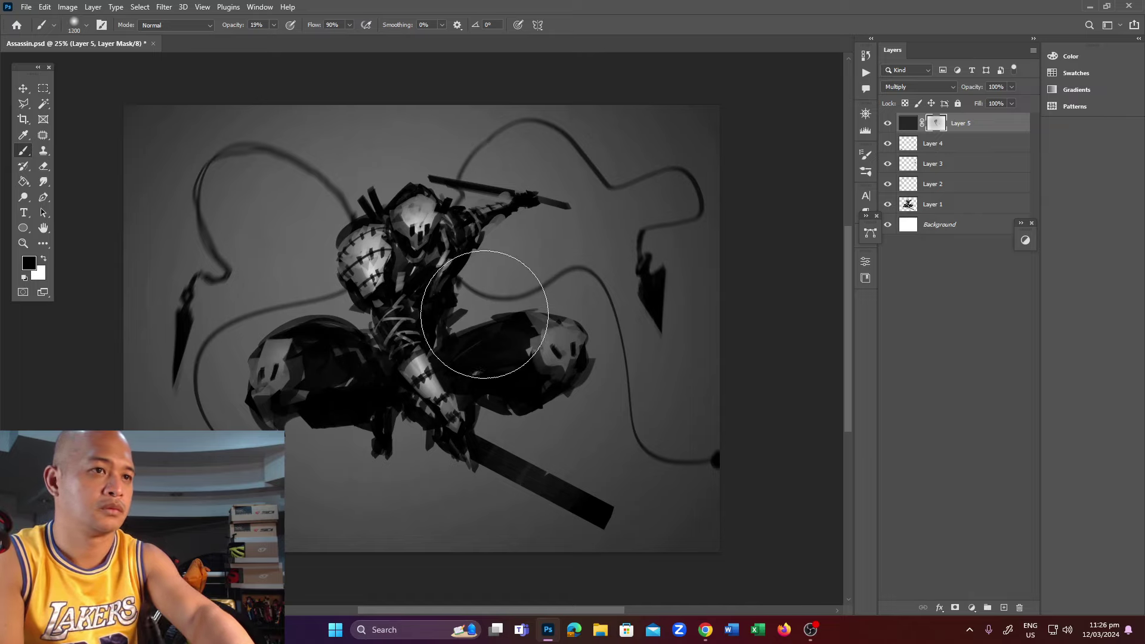
key("bracketleft")
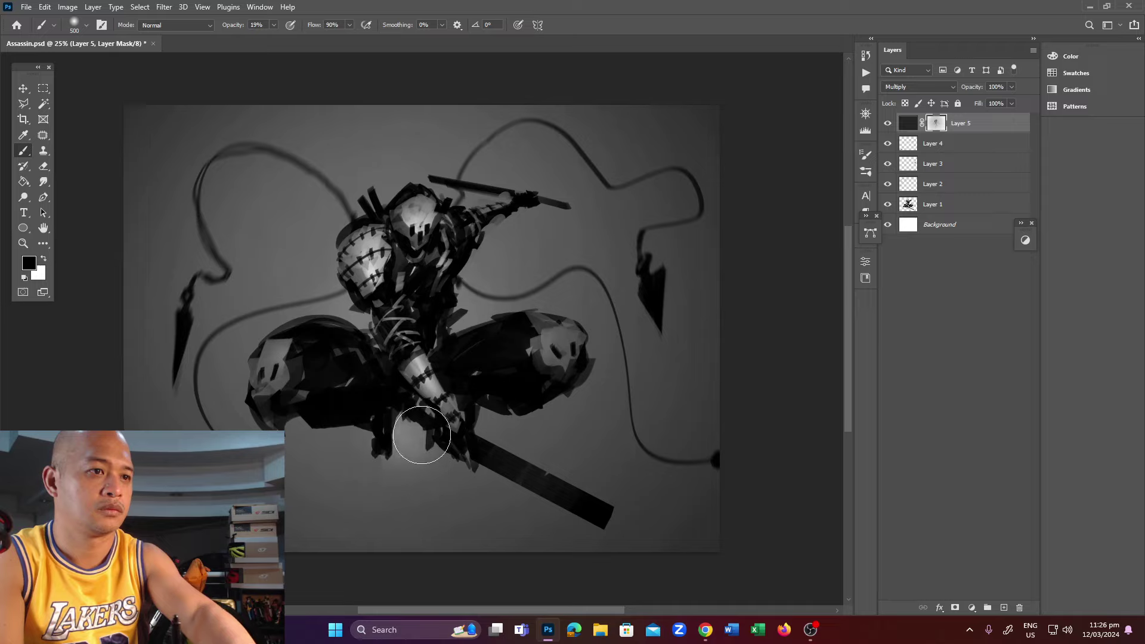
key("bracketright")
key("bracketright")
key("bracketright")
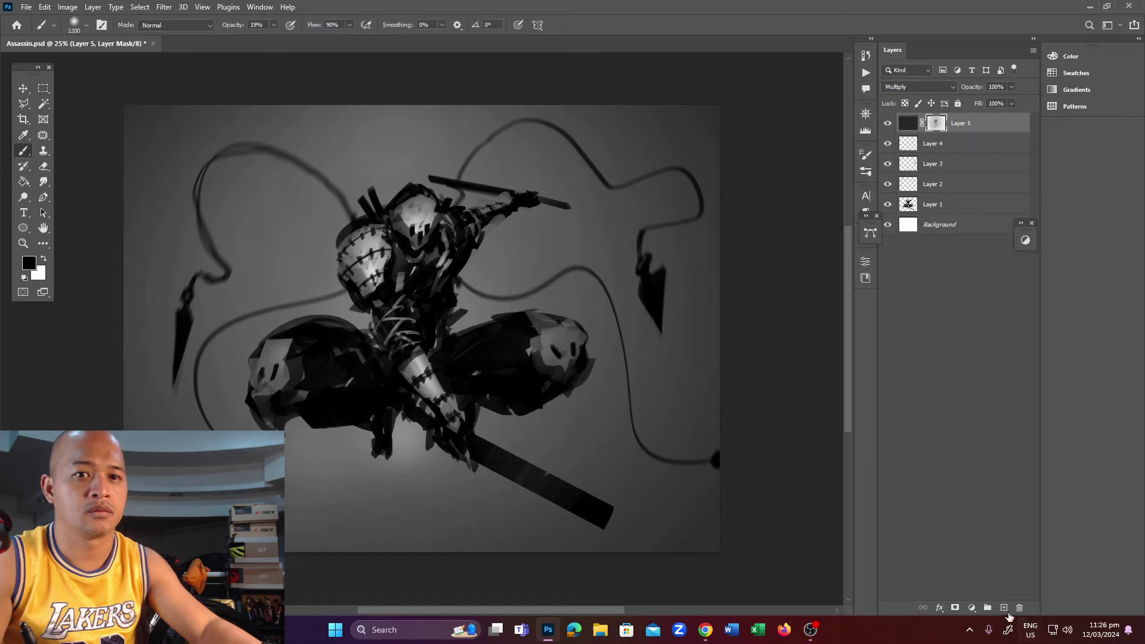
left_click(1004, 607)
Set the new Layer 6 blend mode to Linear Dodge (Add).
left_click(918, 87)
left_click(925, 210)
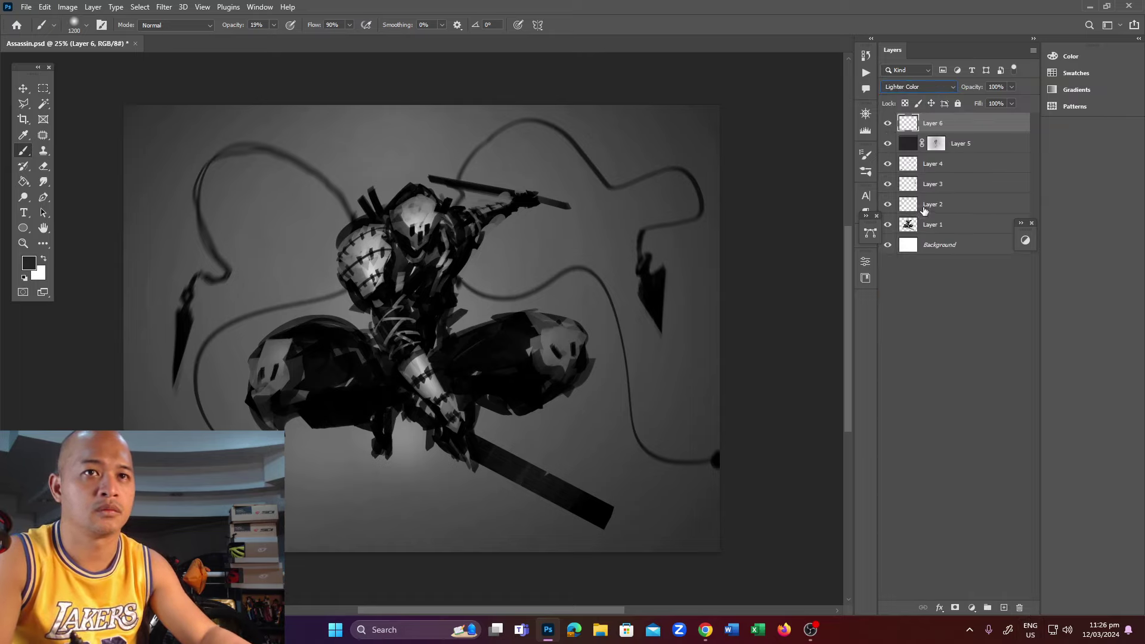
left_click(918, 86)
left_click(924, 201)
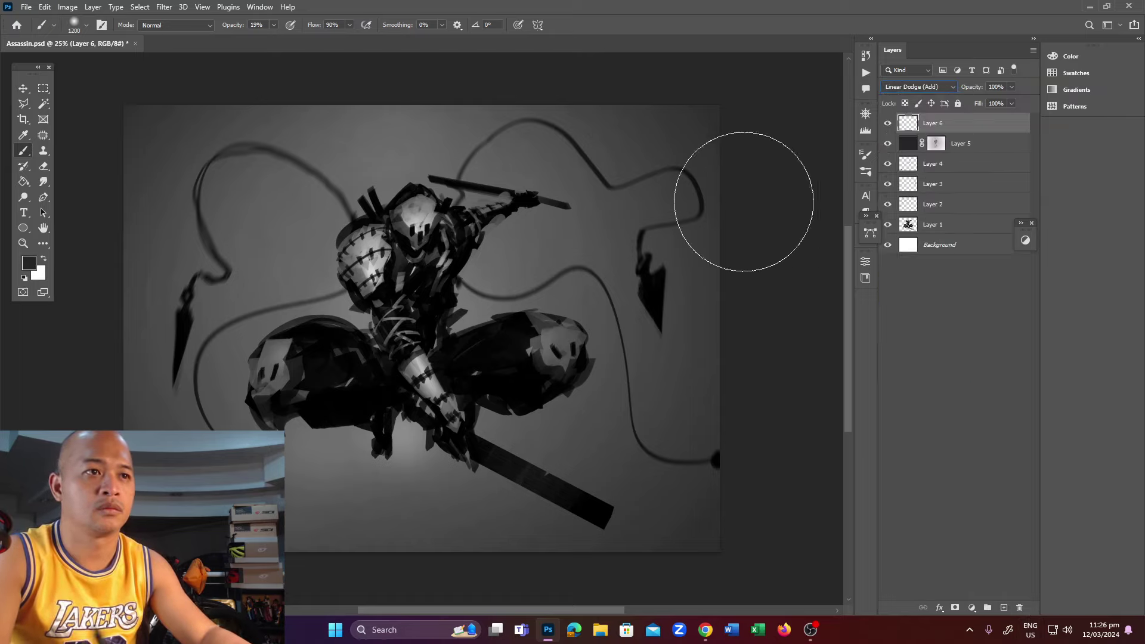
Choose a 20 px round brush and set the foreground colour to bright green.
left_click(86, 25)
left_click(85, 140)
left_click(274, 25)
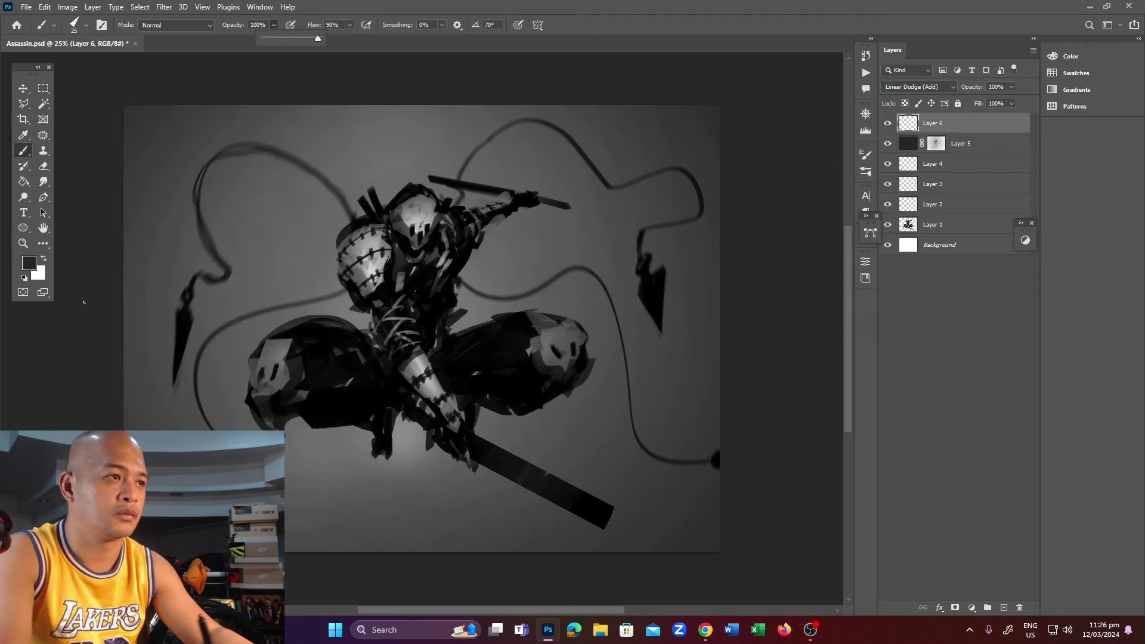
left_click(29, 262)
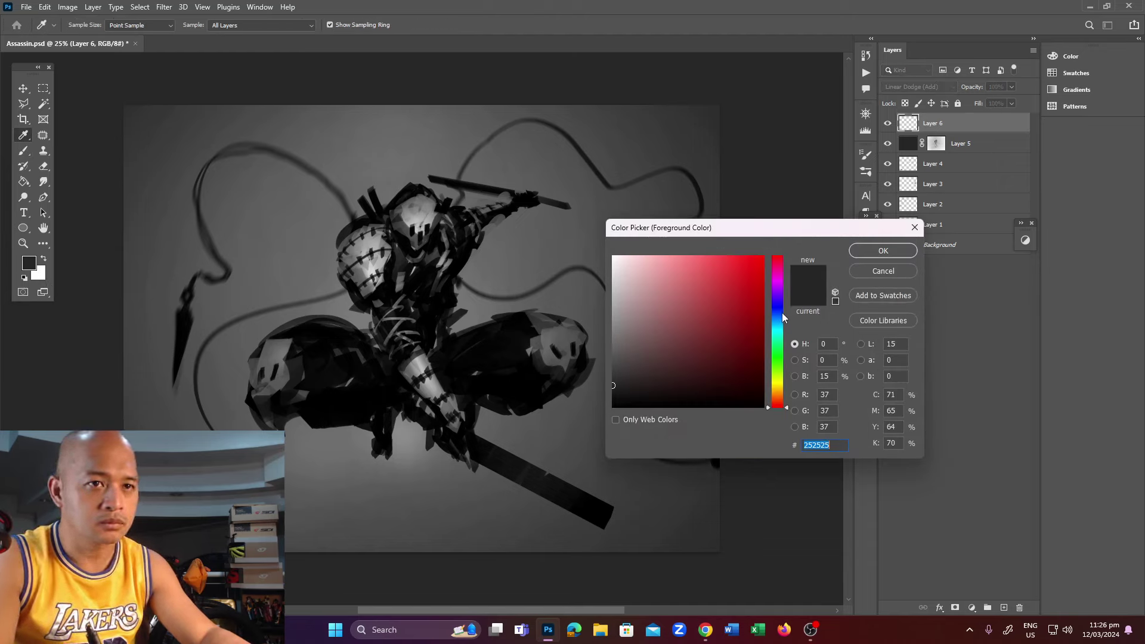
left_click_drag(782, 314, 778, 366)
left_click(761, 269)
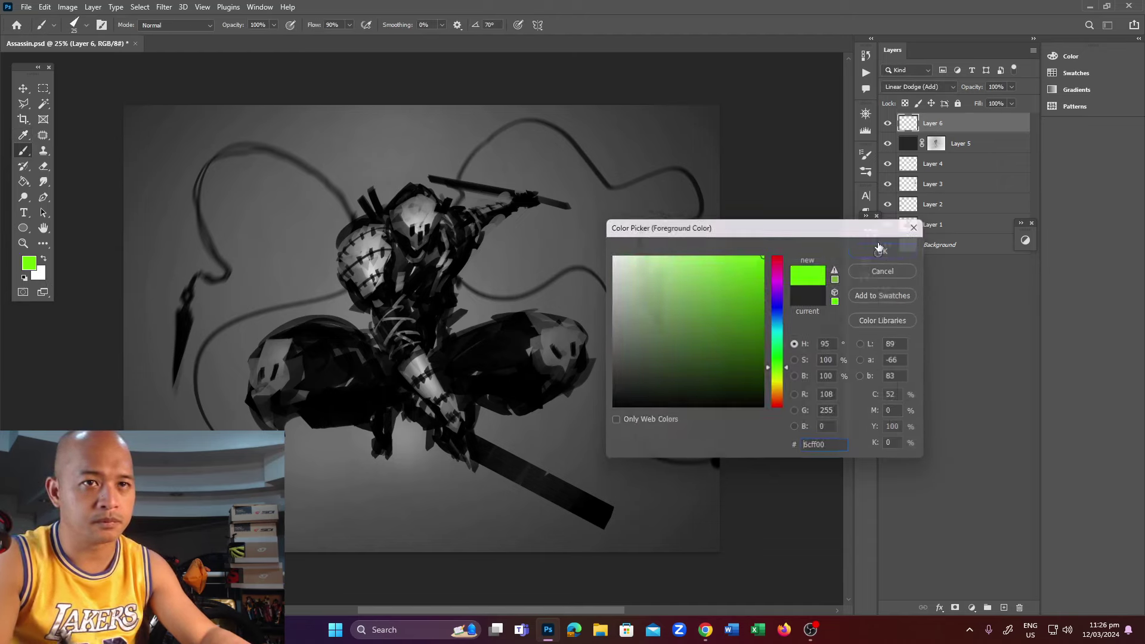
left_click(883, 250)
key("bracketleft")
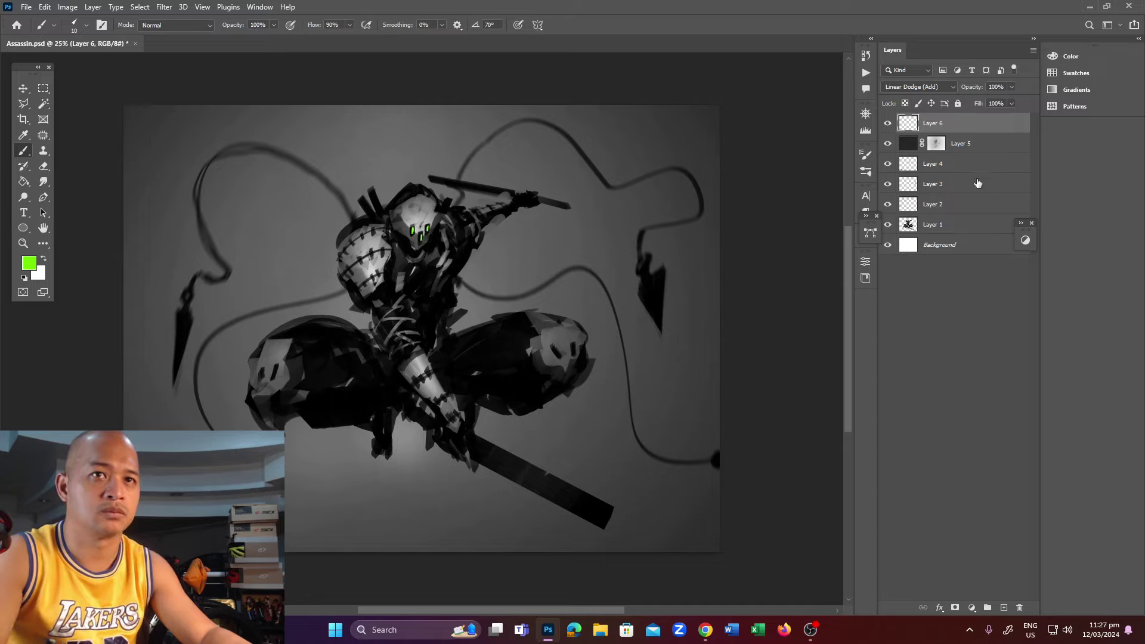
Duplicate the glow layer, Gaussian-blur the copy at radius 20.8, and merge it into Layer 6.
left_click_drag(978, 123, 1003, 607)
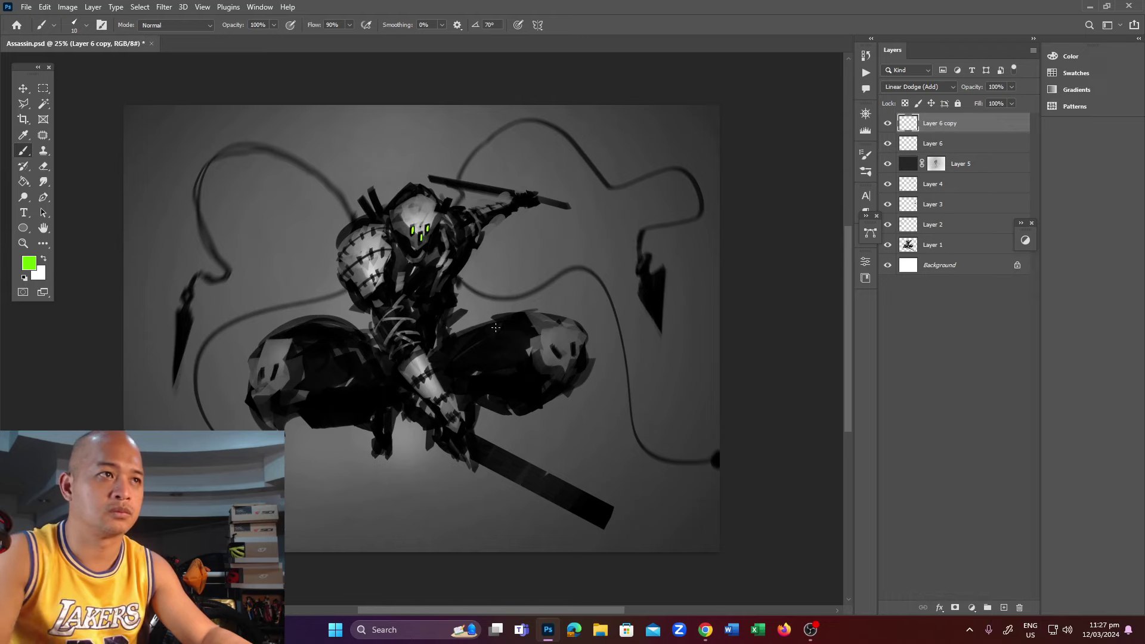
left_click(164, 8)
mouse_move(277, 292)
left_click(344, 193)
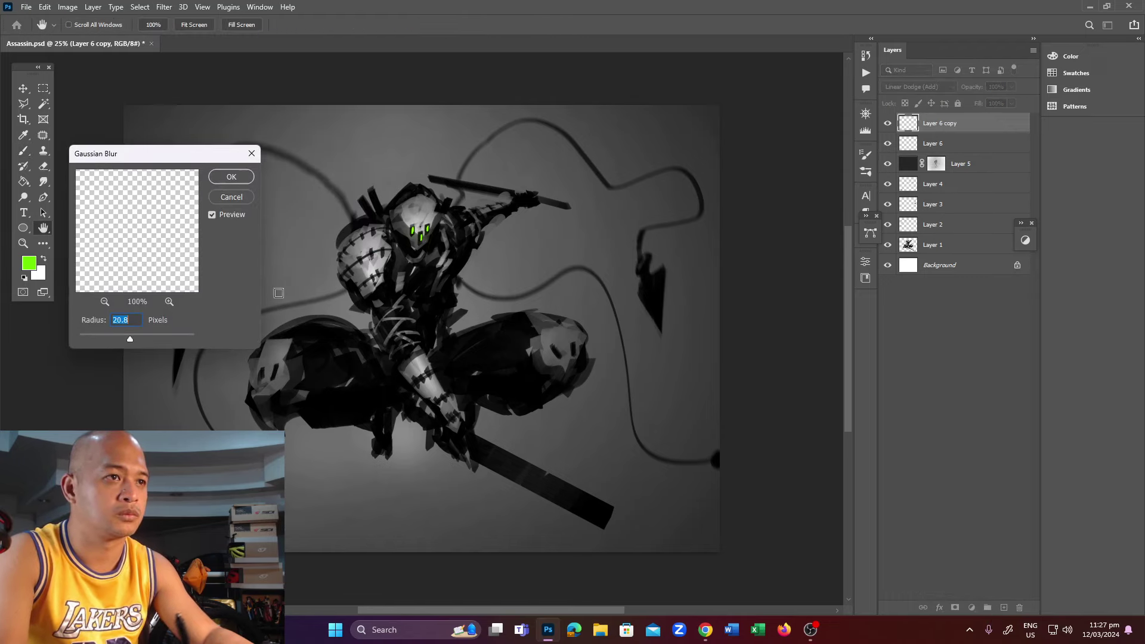
left_click(236, 177)
left_click_drag(972, 129, 1020, 607)
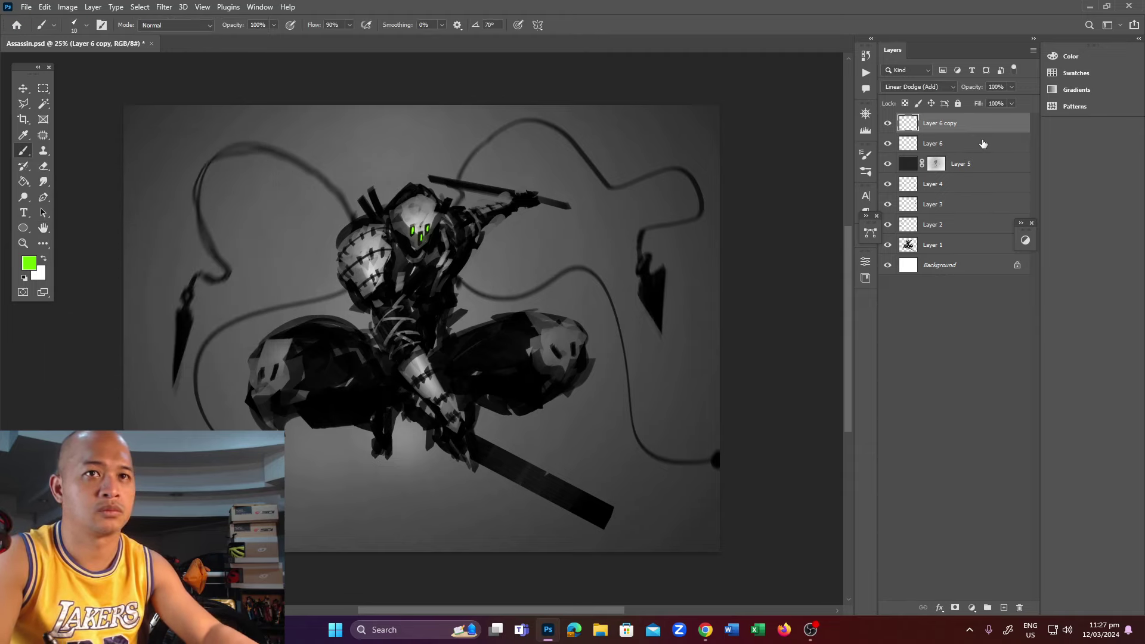
left_click_drag(972, 123, 1006, 607)
Merge the blurred copy into Layer 6, then paint green blade lines on a new Linear Dodge (Add) layer.
key("ctrl+z")
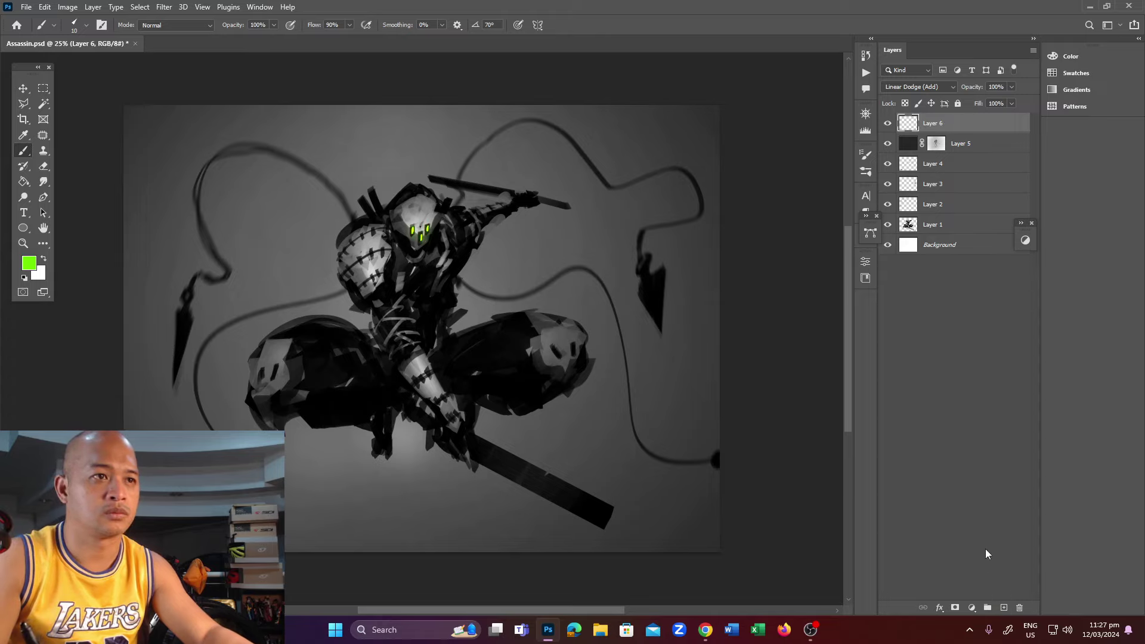
left_click(1004, 607)
left_click(918, 87)
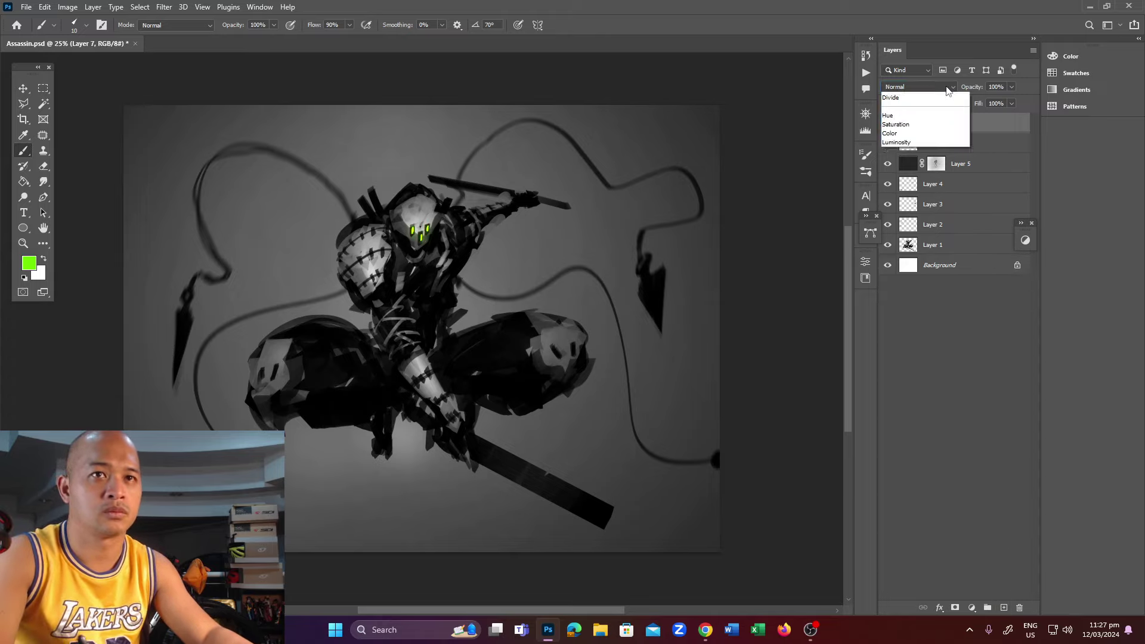
left_click(918, 207)
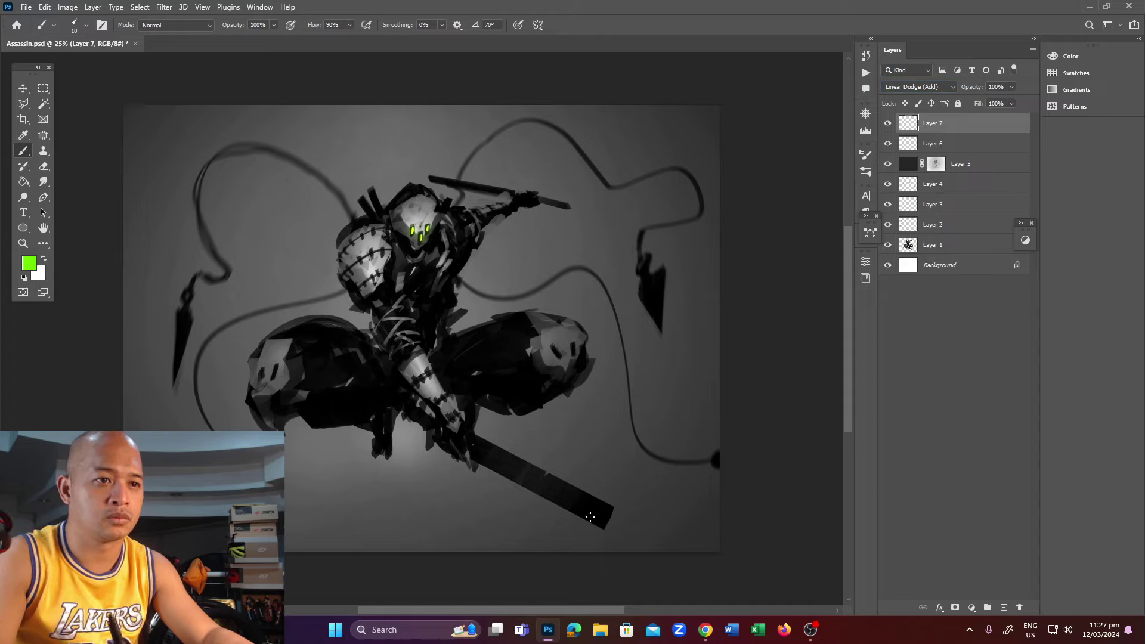
left_click(468, 441, "shift")
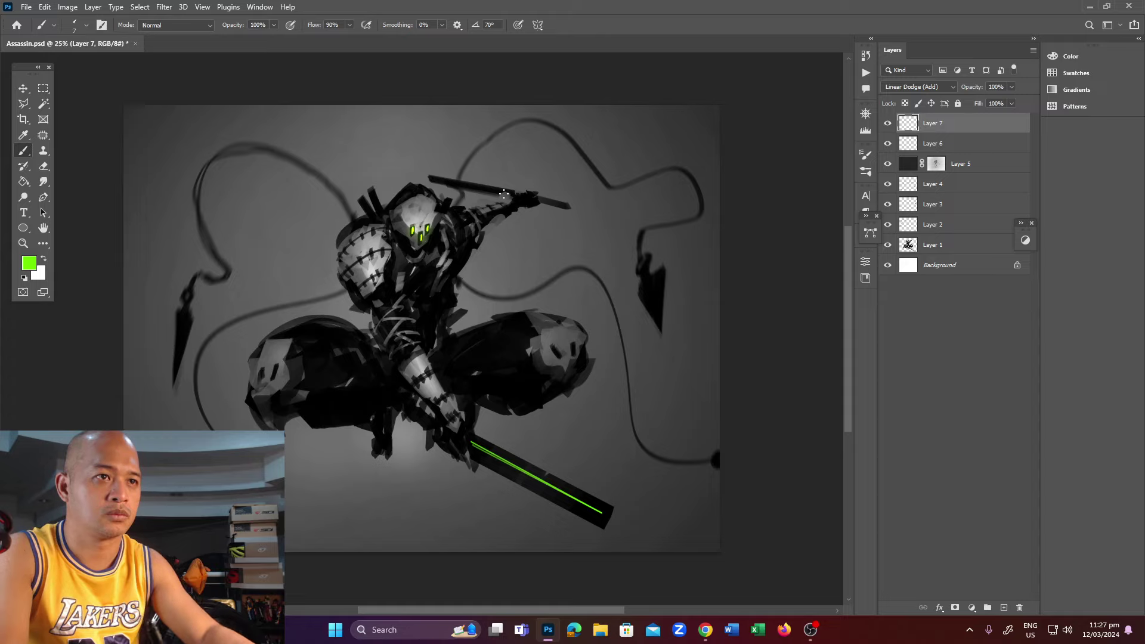
key("ctrl+z")
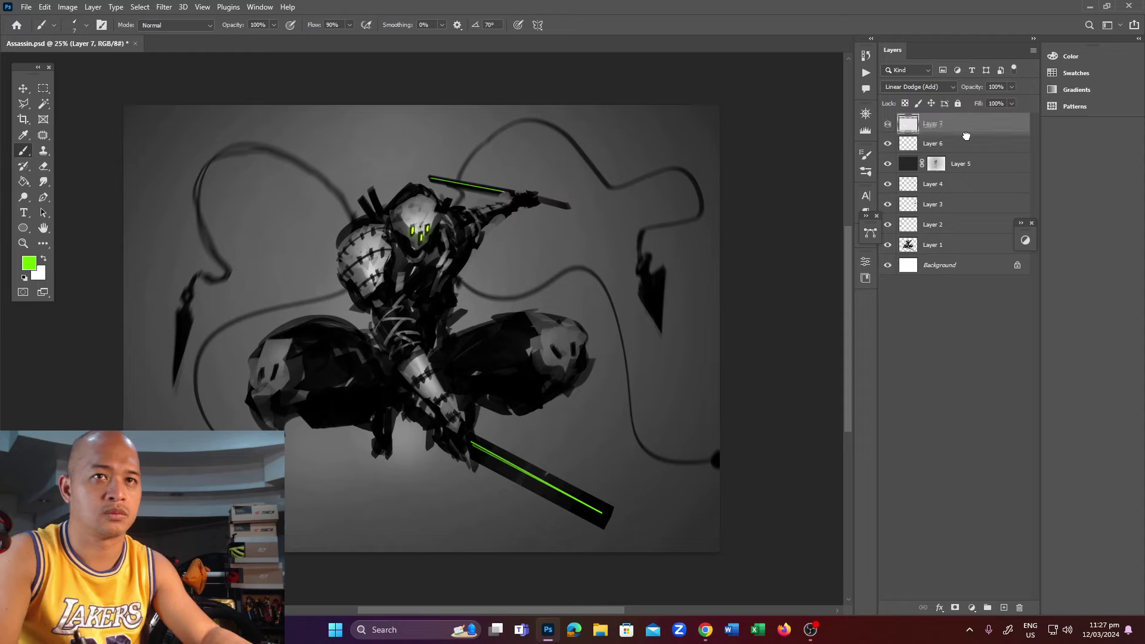
Soften the blade glow with Gaussian-blurred copies merged into Layer 7, then add an empty Layer 8.
left_click_drag(966, 136, 1003, 607)
left_click(164, 6)
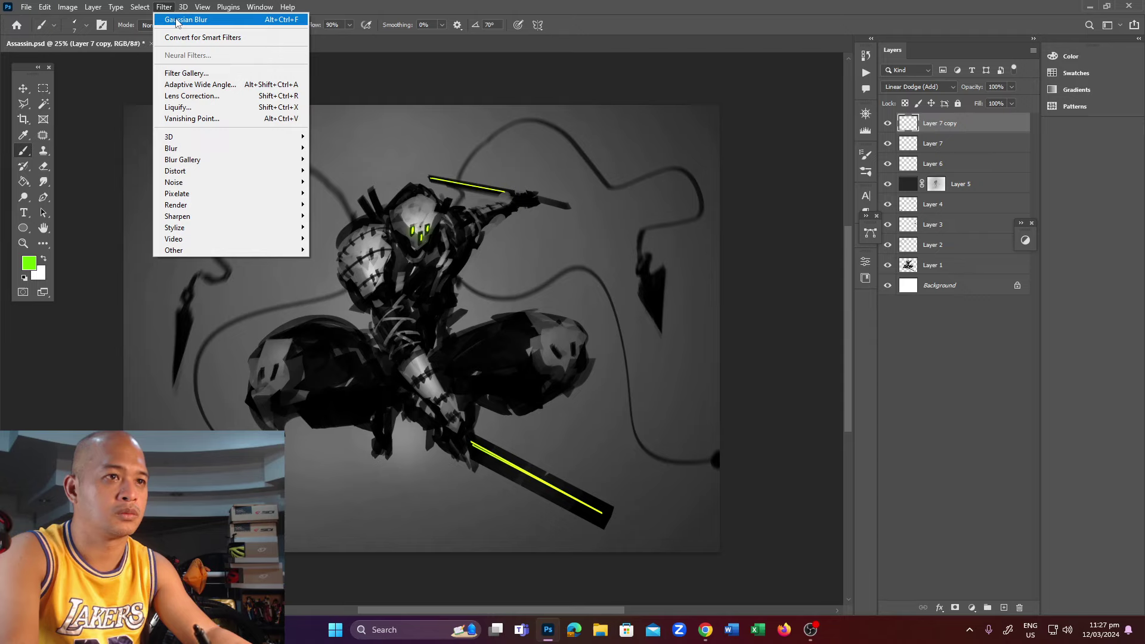
key("Escape")
key("ctrl+z")
left_click_drag(982, 125, 1003, 607)
key("ctrl+z")
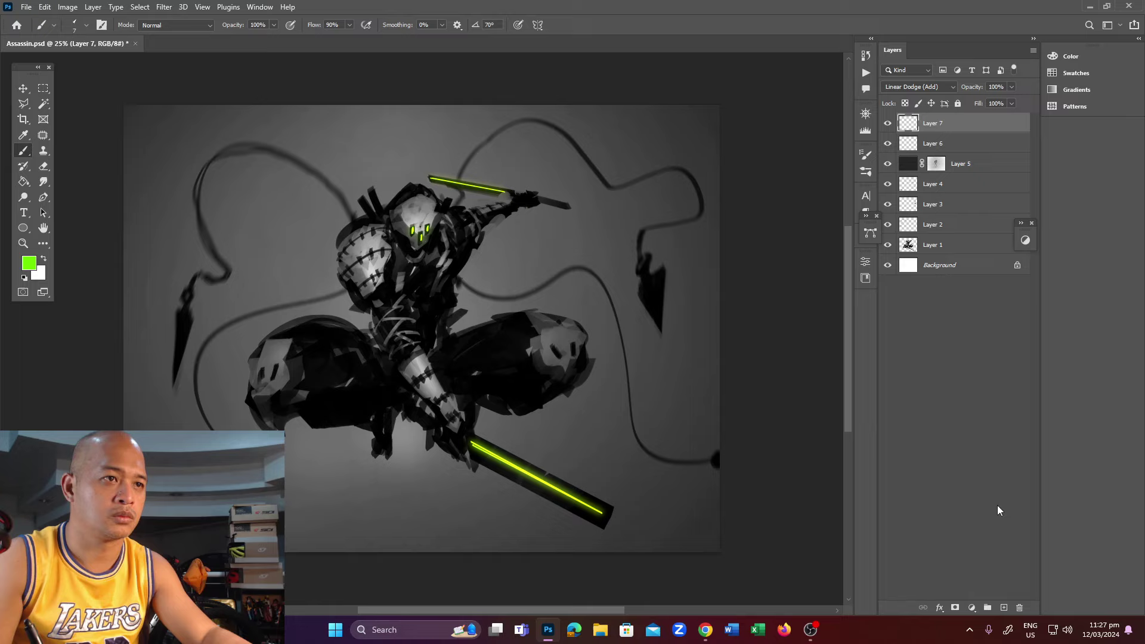
key("ctrl+shift+alt+n")
Make a large elliptical selection circling the warrior.
key("m")
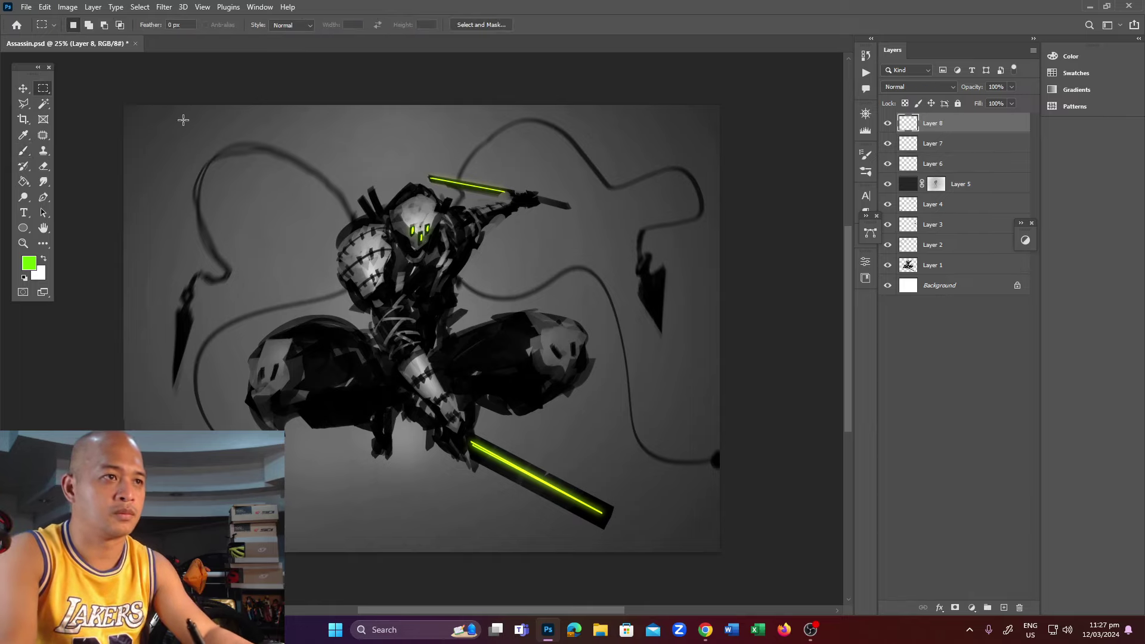
left_click_drag(203, 111, 685, 519)
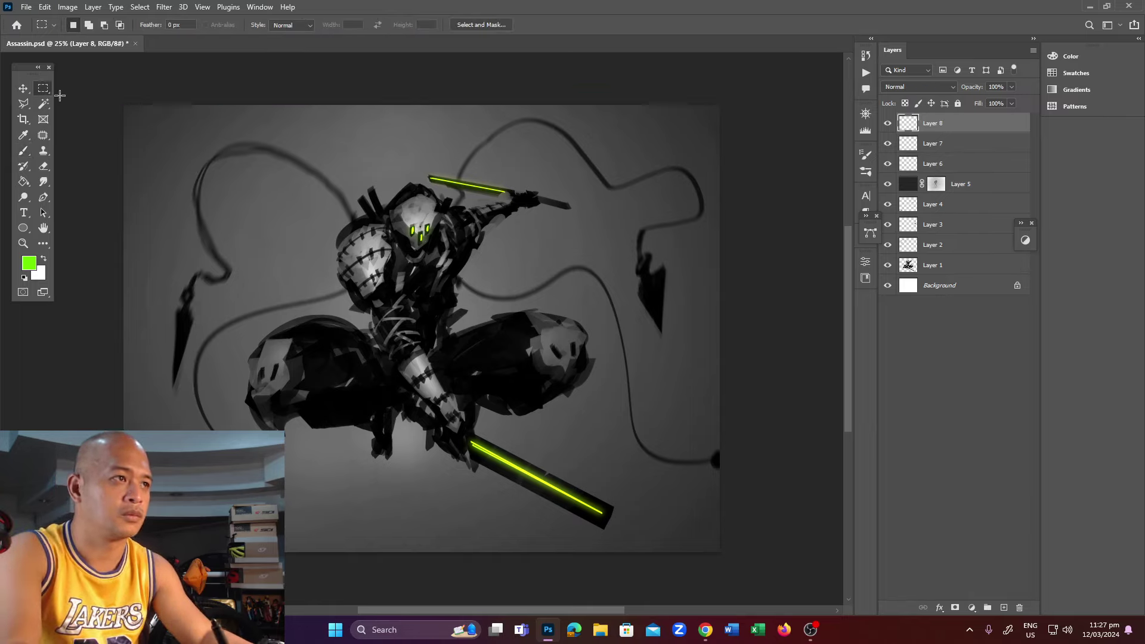
right_click(43, 89)
left_click(101, 93)
left_click_drag(205, 87, 702, 557)
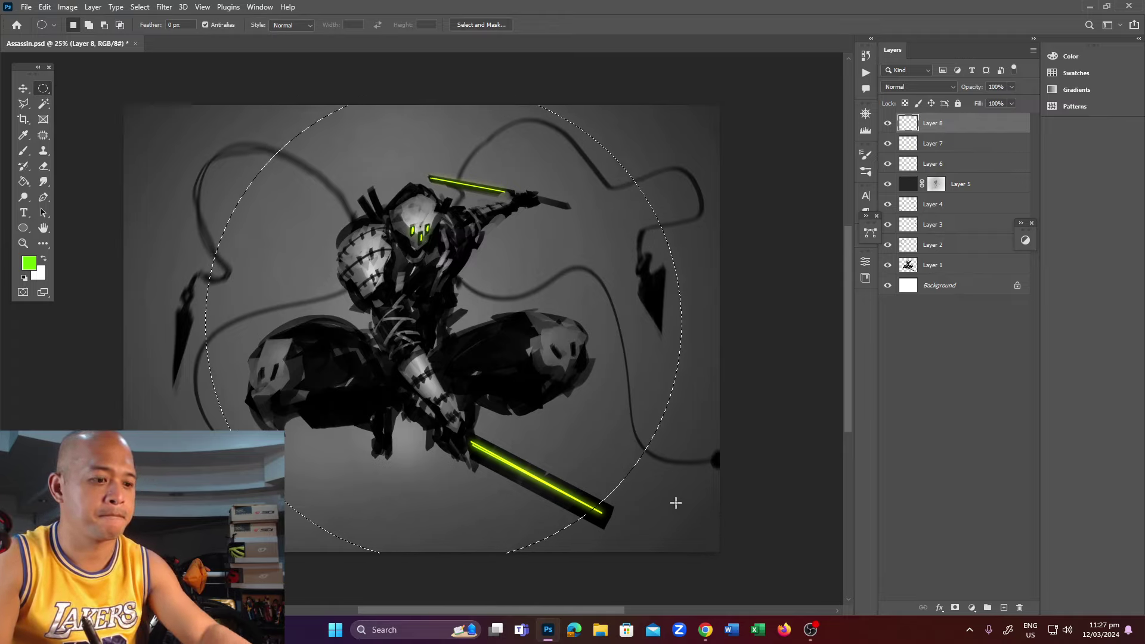
Set Layer 8 to Linear Dodge (Add) and paint a green ring along the selection with a size-90 brush.
key("b")
left_click(942, 87)
left_click(934, 205)
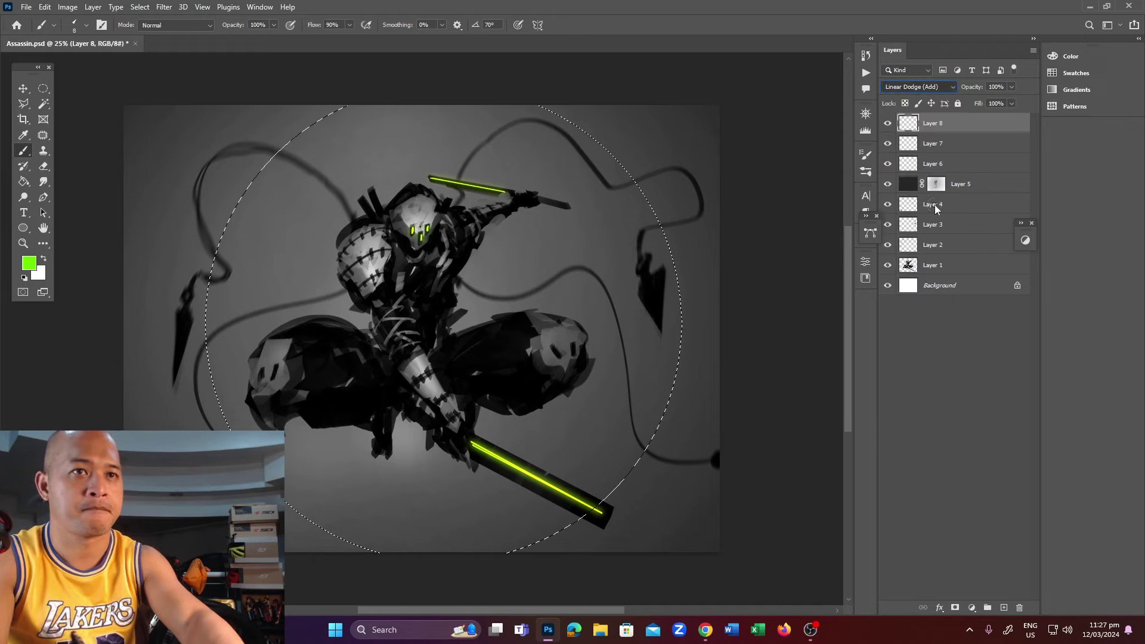
key("bracketright")
key("bracketright")
key("bracketright")
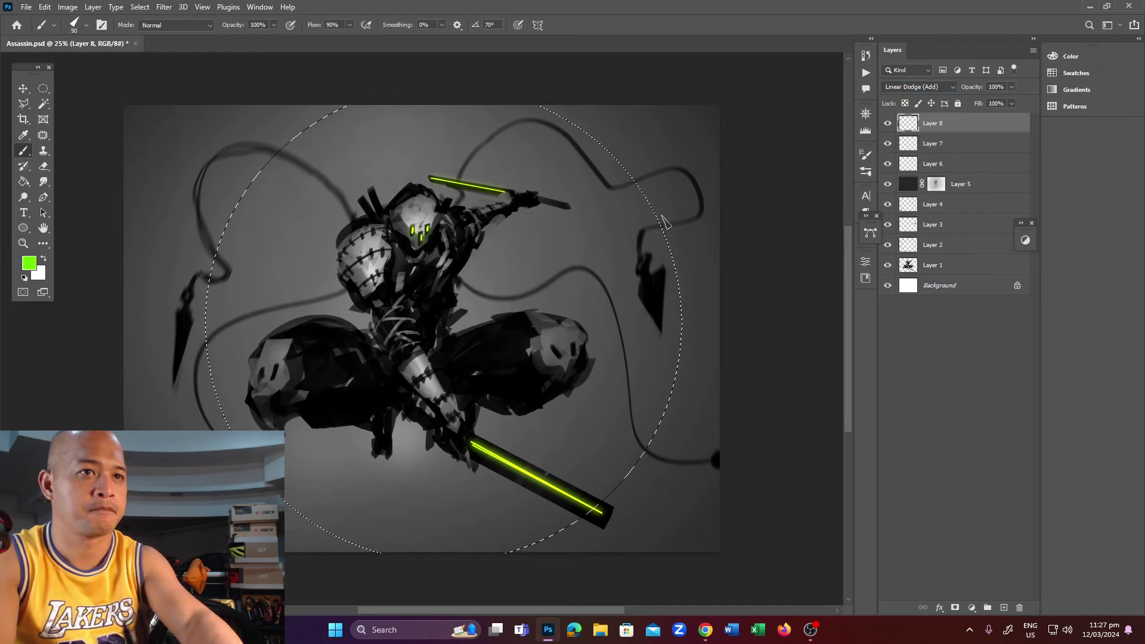
mouse_move(678, 272)
left_mouse_down()
mouse_move(683, 325)
mouse_move(637, 465)
left_mouse_up()
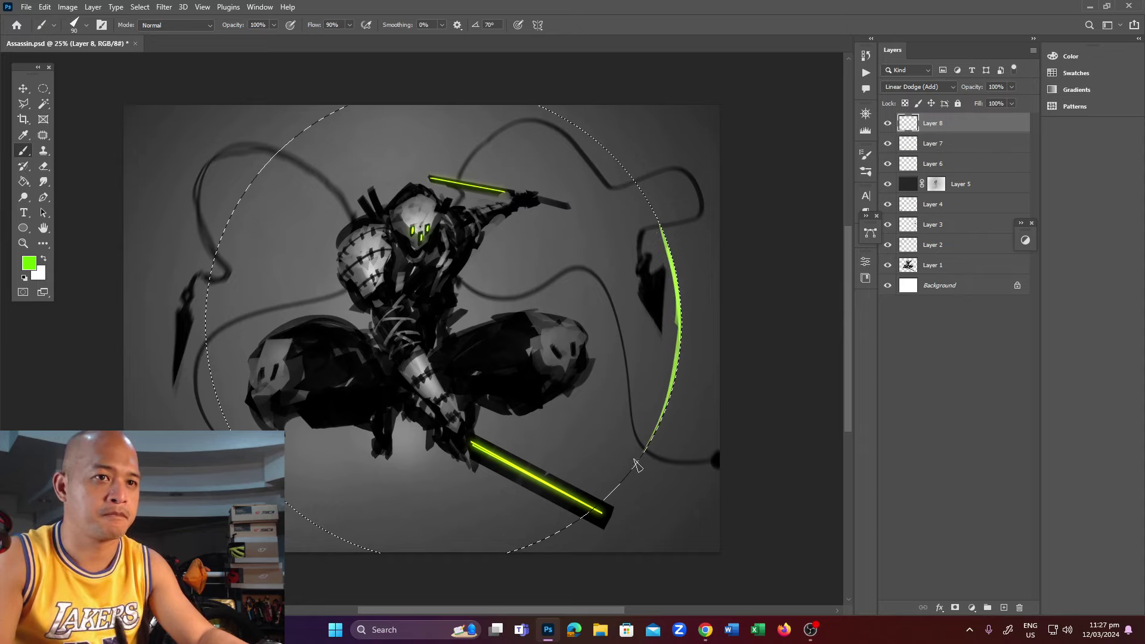
left_click_drag(531, 542, 505, 551)
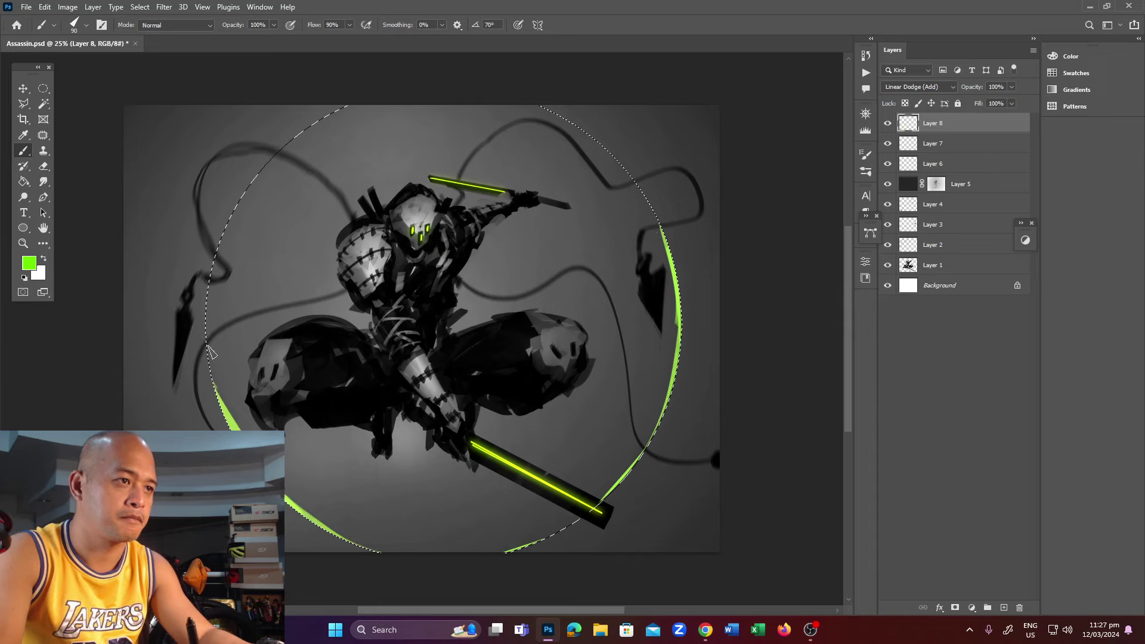
mouse_move(210, 352)
left_mouse_down()
mouse_move(322, 116)
mouse_move(365, 106)
left_mouse_up()
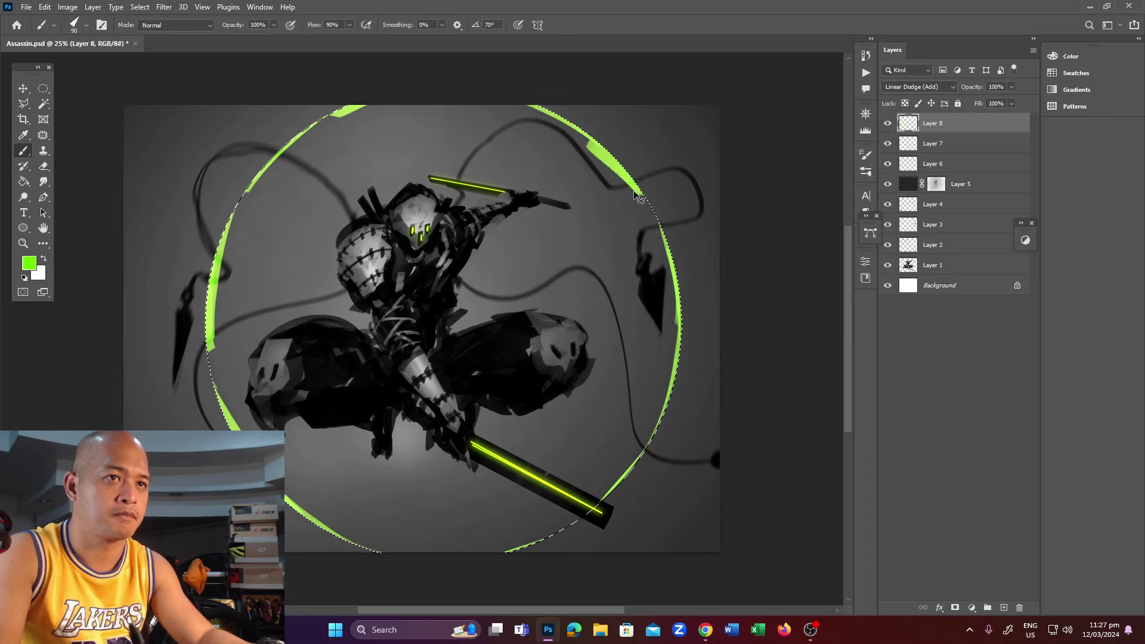
key("ctrl+d")
Soften the ring with two Gaussian-blurred copies merged back into Layer 8.
key("m")
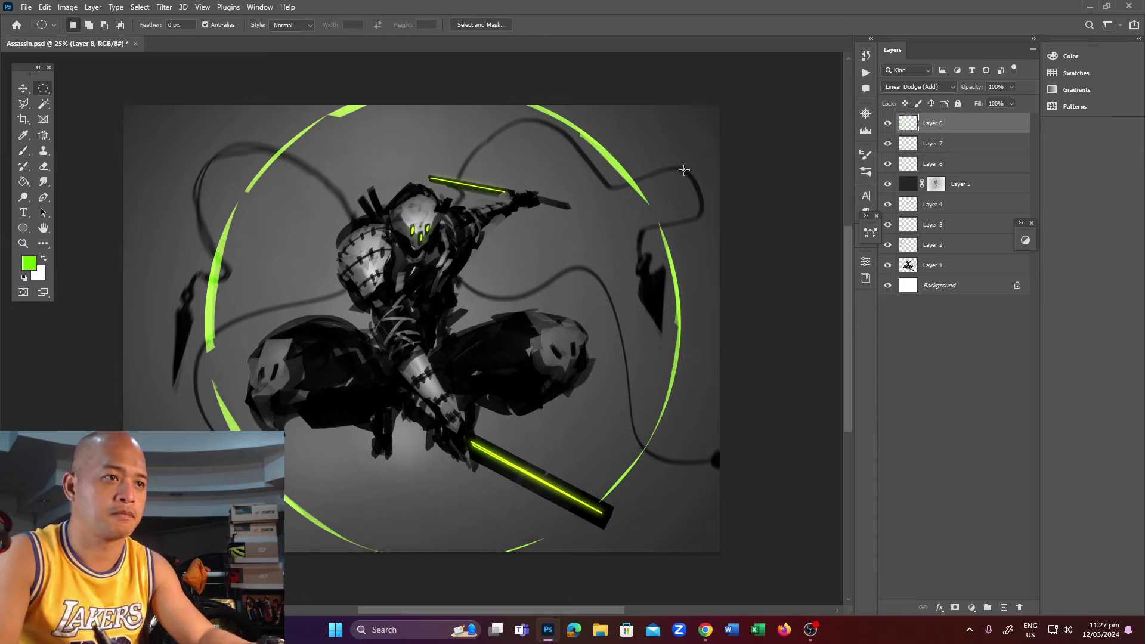
left_click_drag(969, 124, 1003, 607)
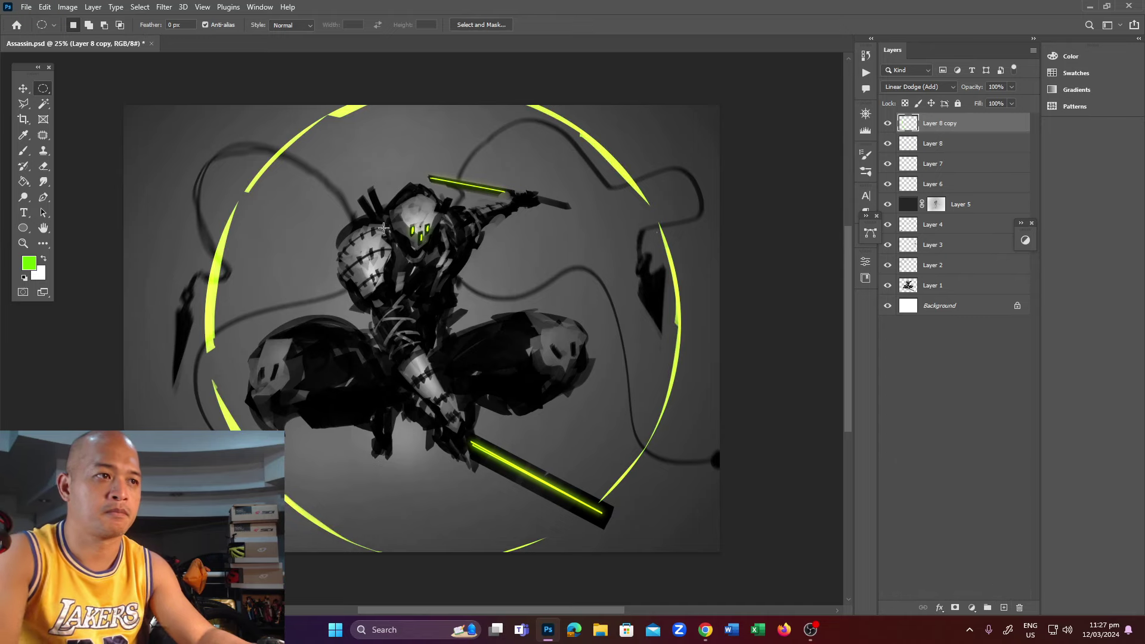
left_click(162, 9)
left_click(181, 21)
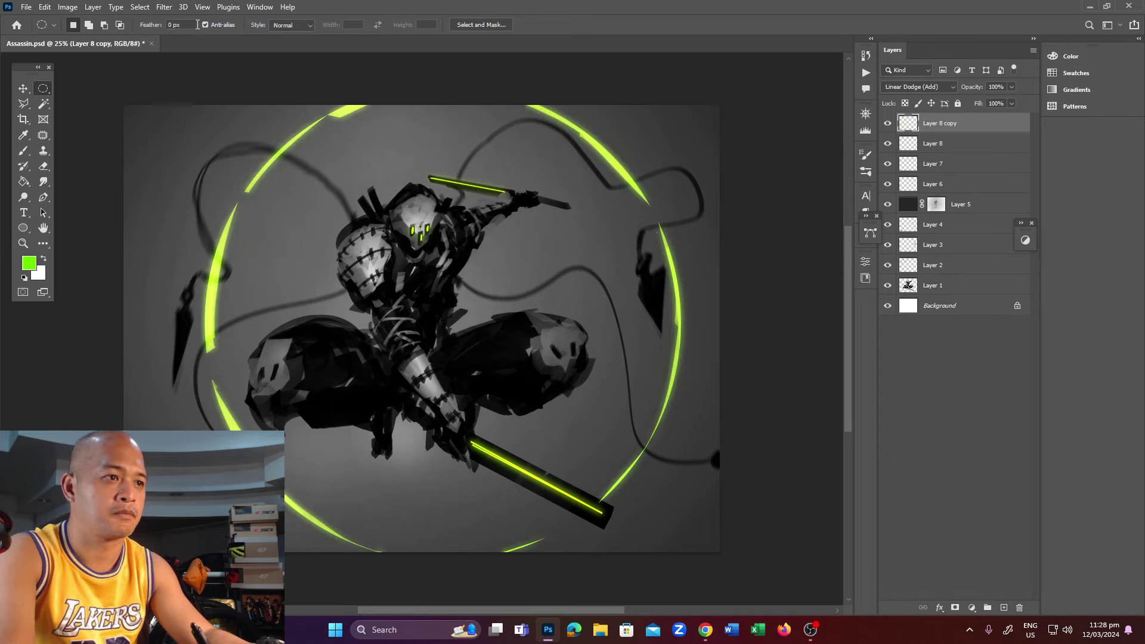
key("Delete")
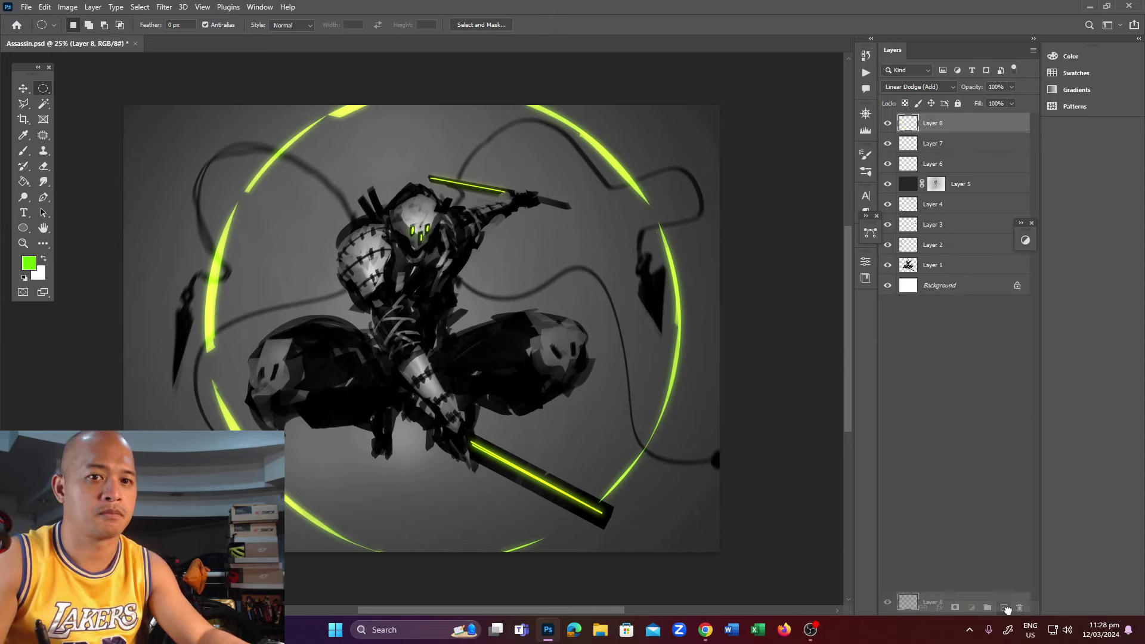
left_click_drag(992, 137, 1003, 607)
left_click(164, 7)
mouse_move(230, 148)
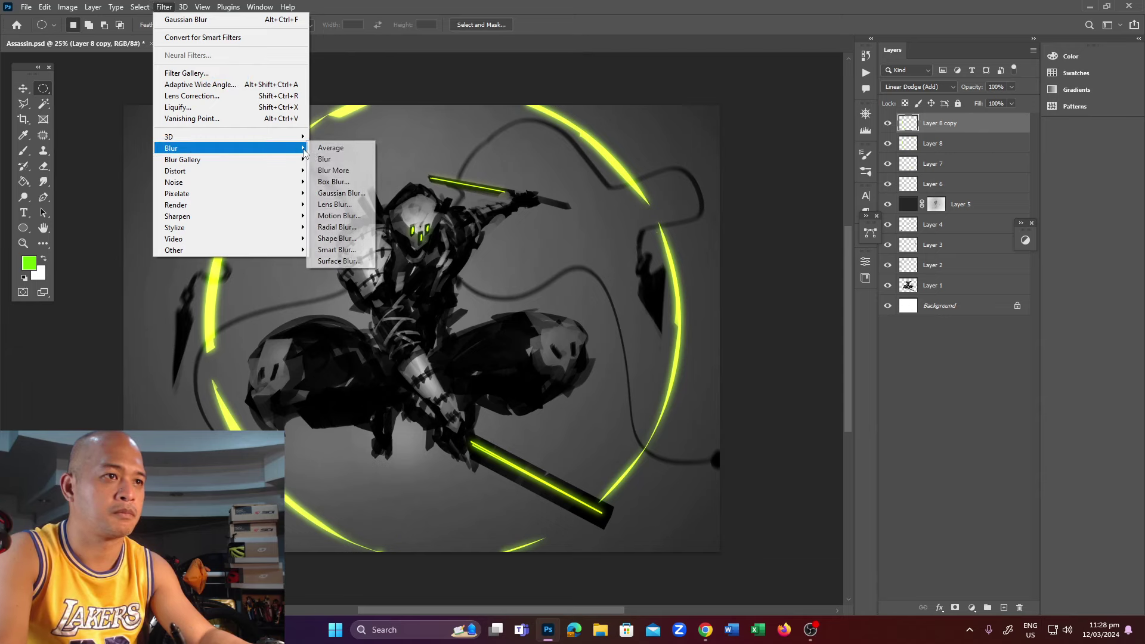
left_click(357, 191)
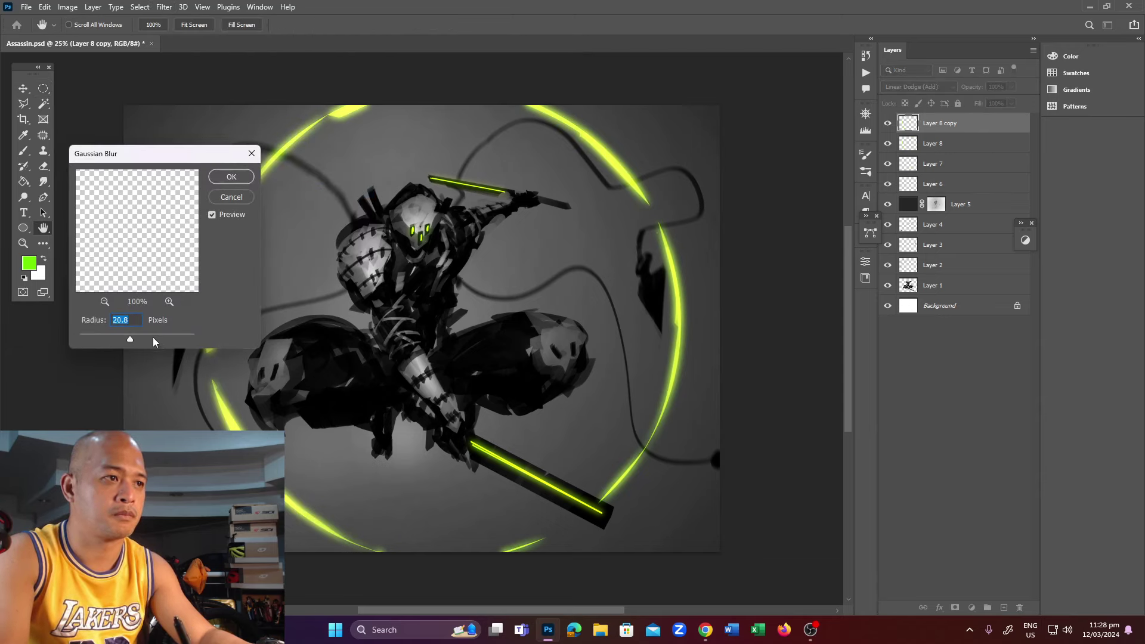
left_click(231, 177)
key("m")
key("Delete")
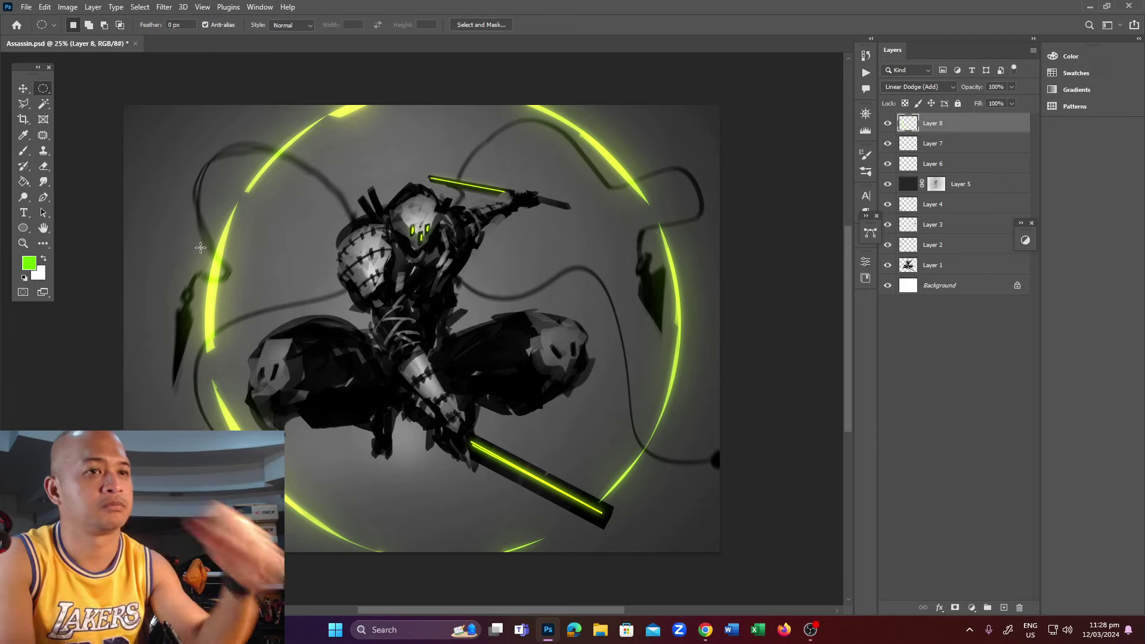
Add a Levels adjustment and lower the Blue channel's white input level to brighten the painting.
left_click(1024, 241)
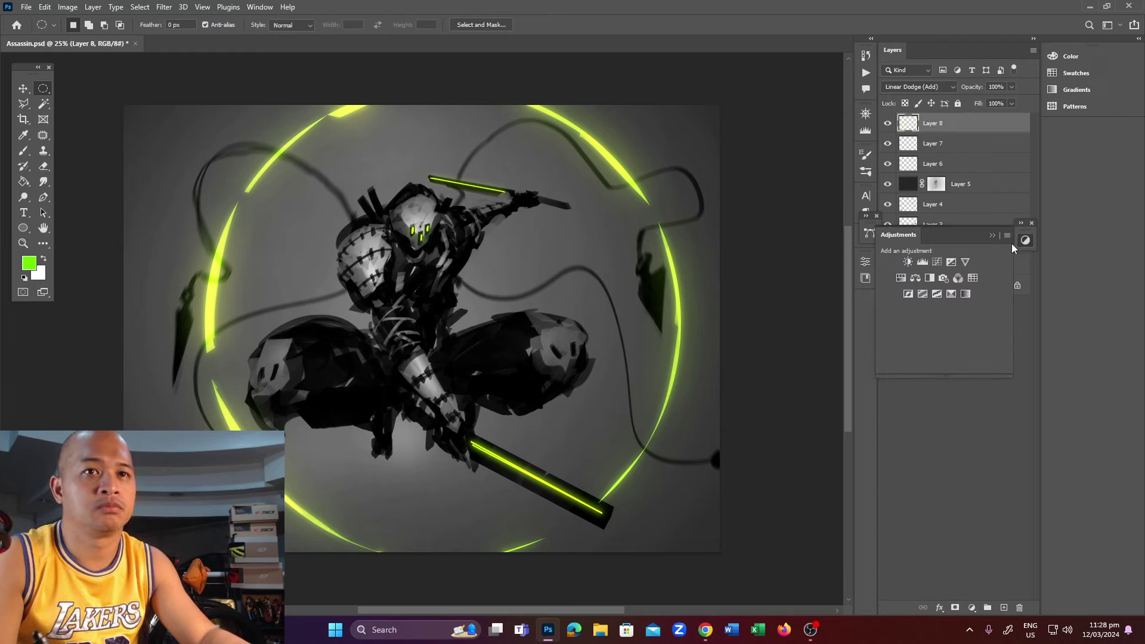
left_click(922, 262)
left_click(791, 318)
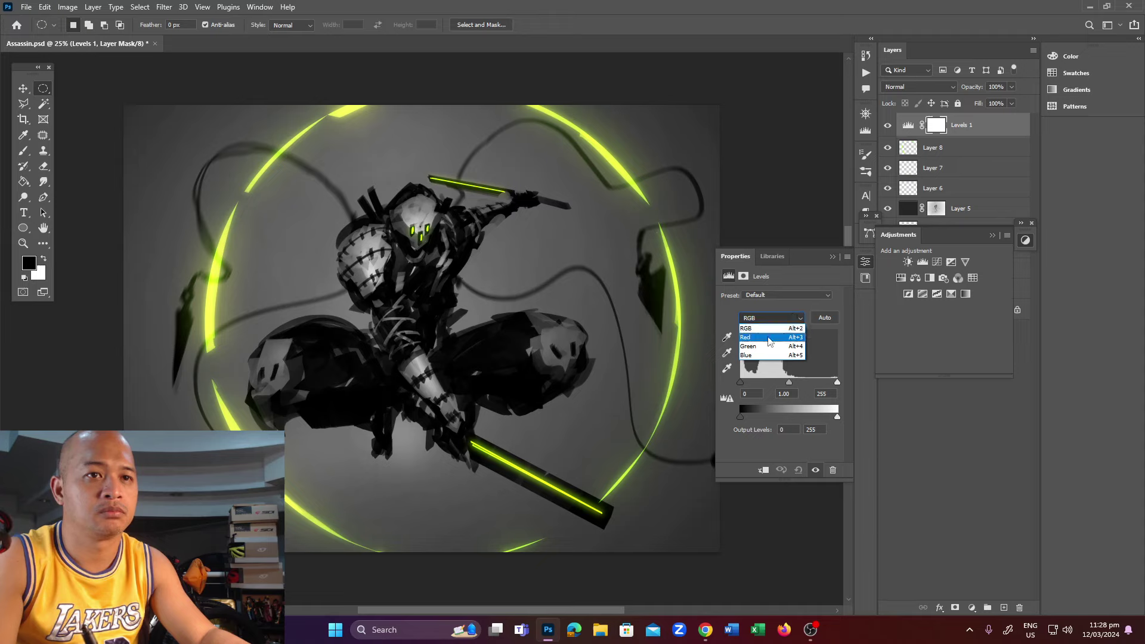
left_click(753, 356)
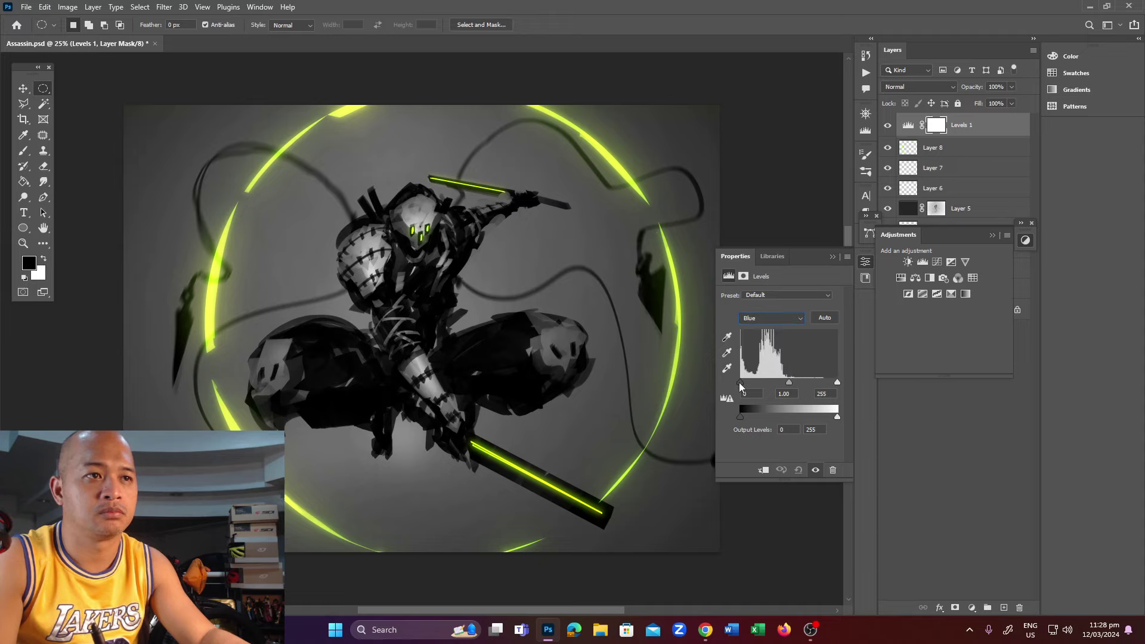
left_click_drag(837, 381, 828, 384)
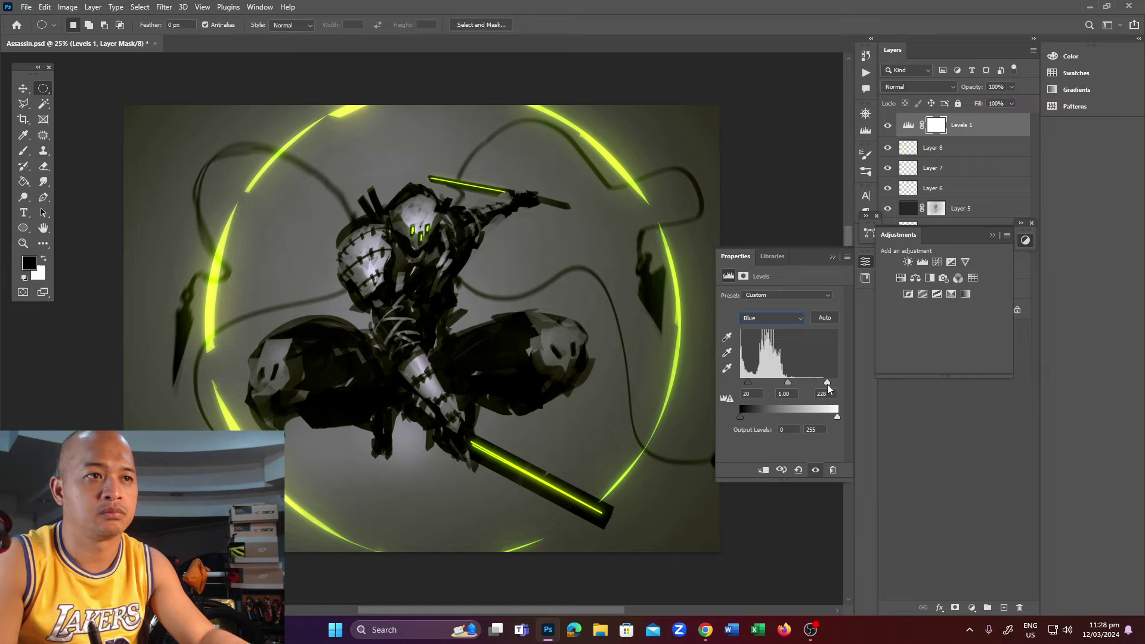
left_click(832, 257)
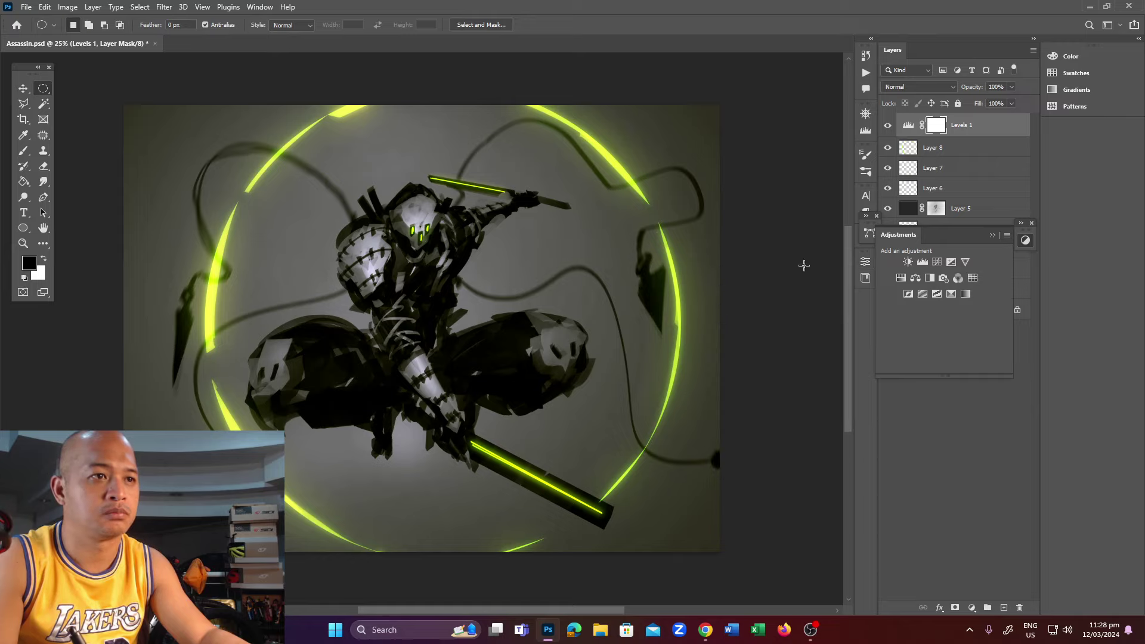
Save Assassin, then save a separate JPEG copy of it.
key("ctrl+s")
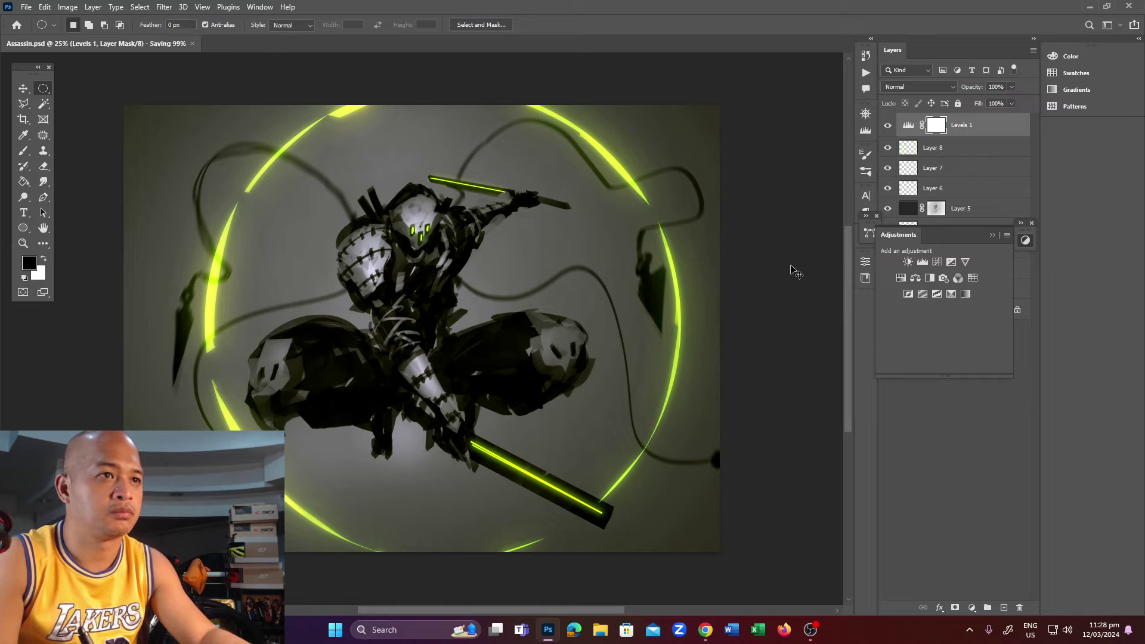
key("ctrl+shift+s")
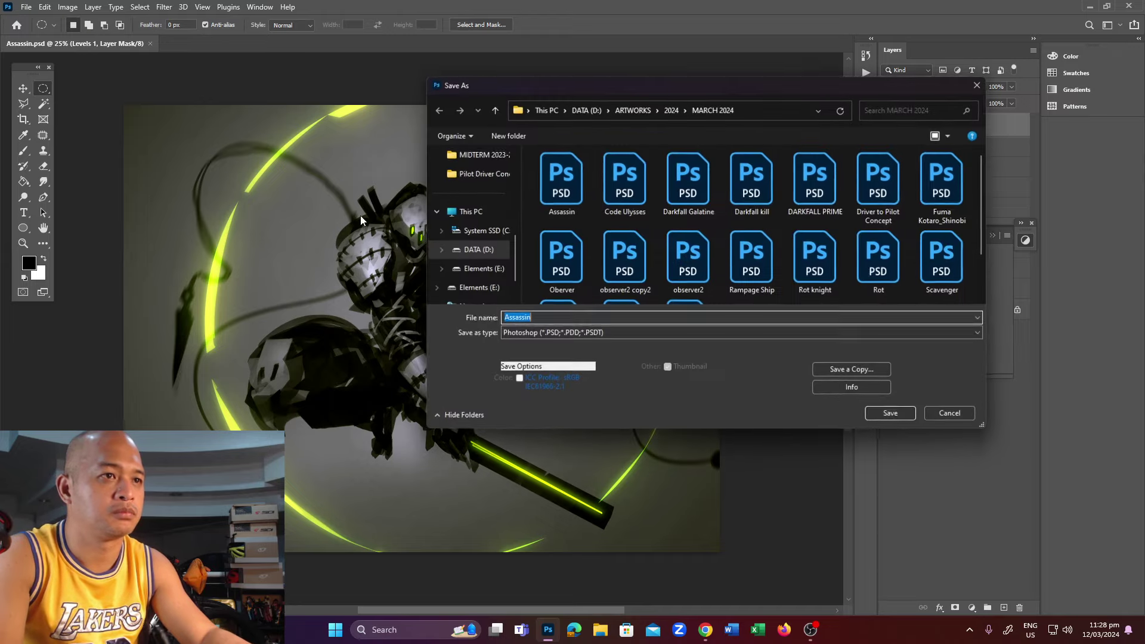
left_click(839, 365)
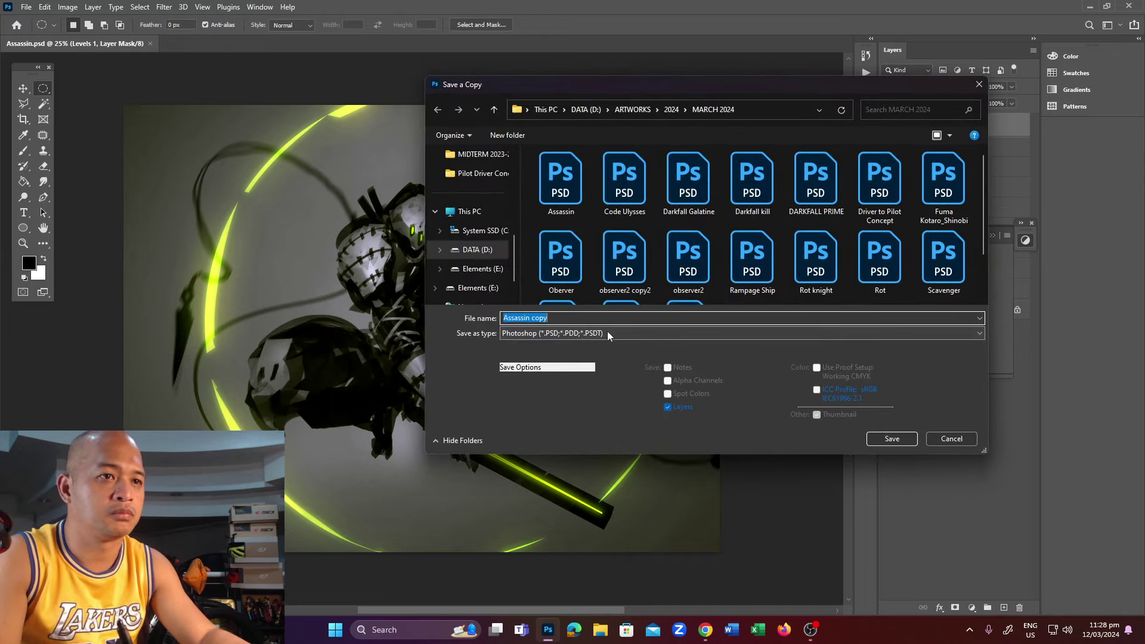
left_click(607, 332)
left_click(827, 414)
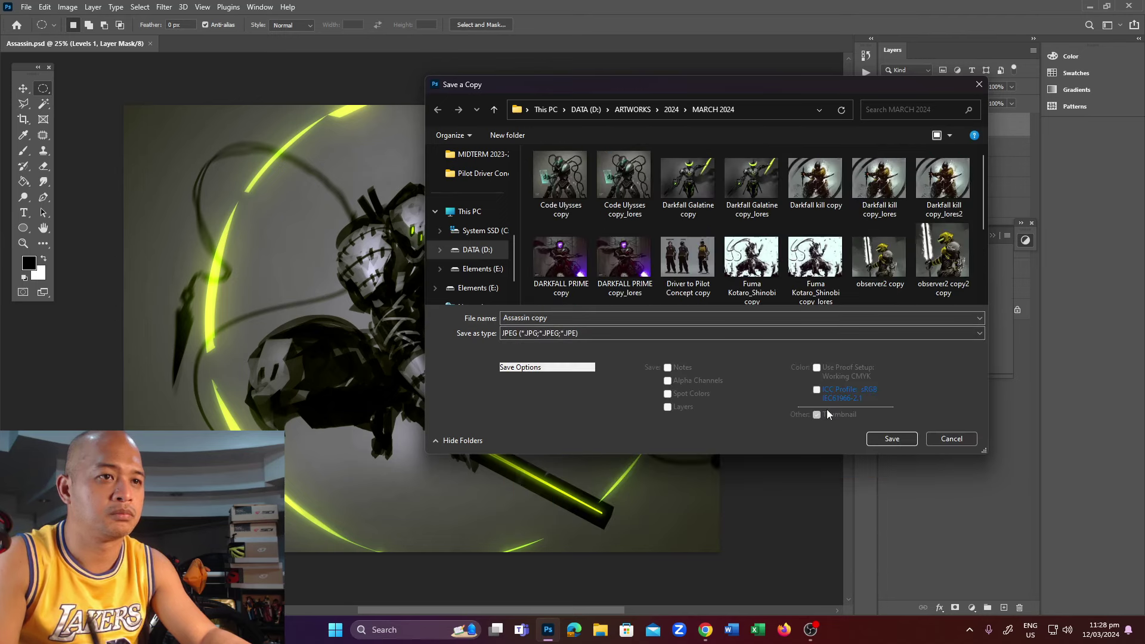
left_click(891, 438)
key("Return")
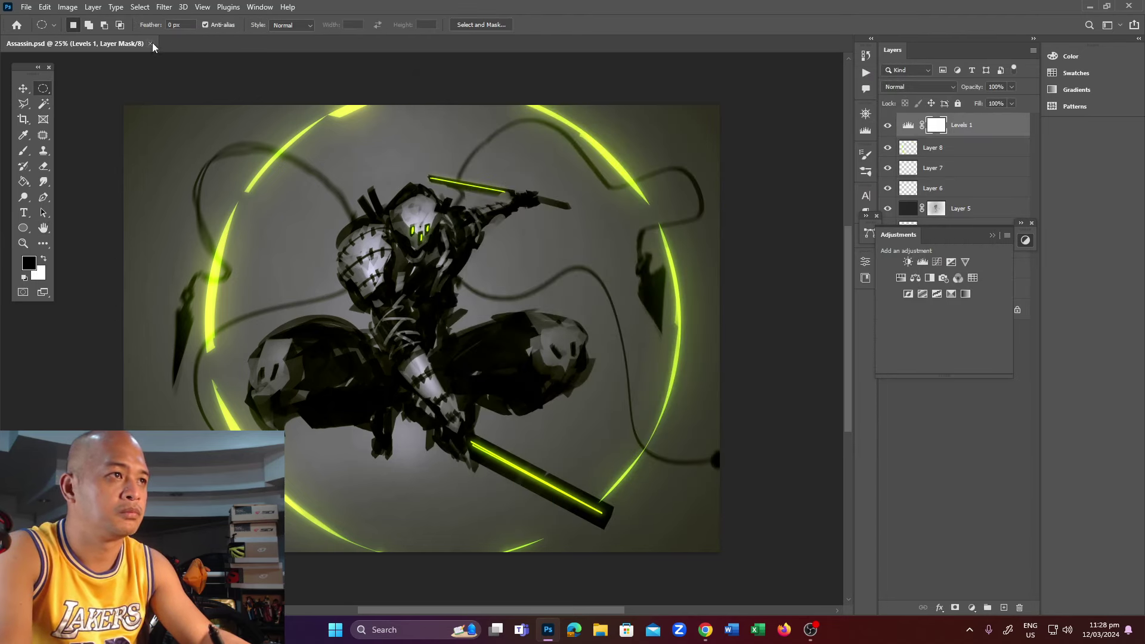
Close the Assassin PSD and open the 'Assassin copy' JPEG.
left_click(150, 44)
left_click(26, 7)
left_click(38, 30)
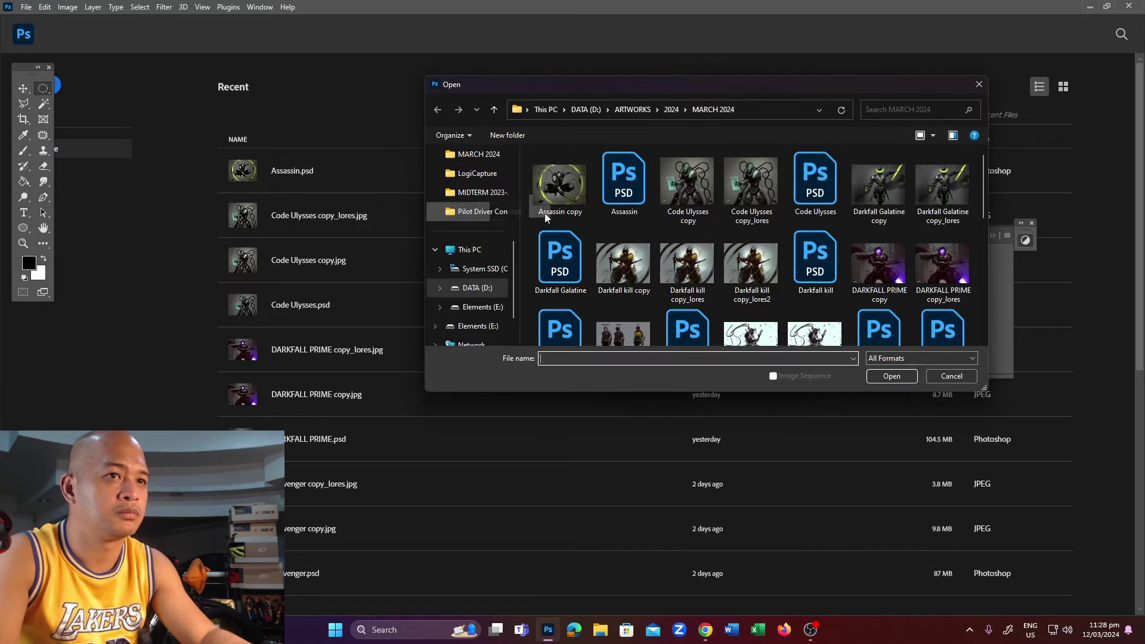
double_click(557, 179)
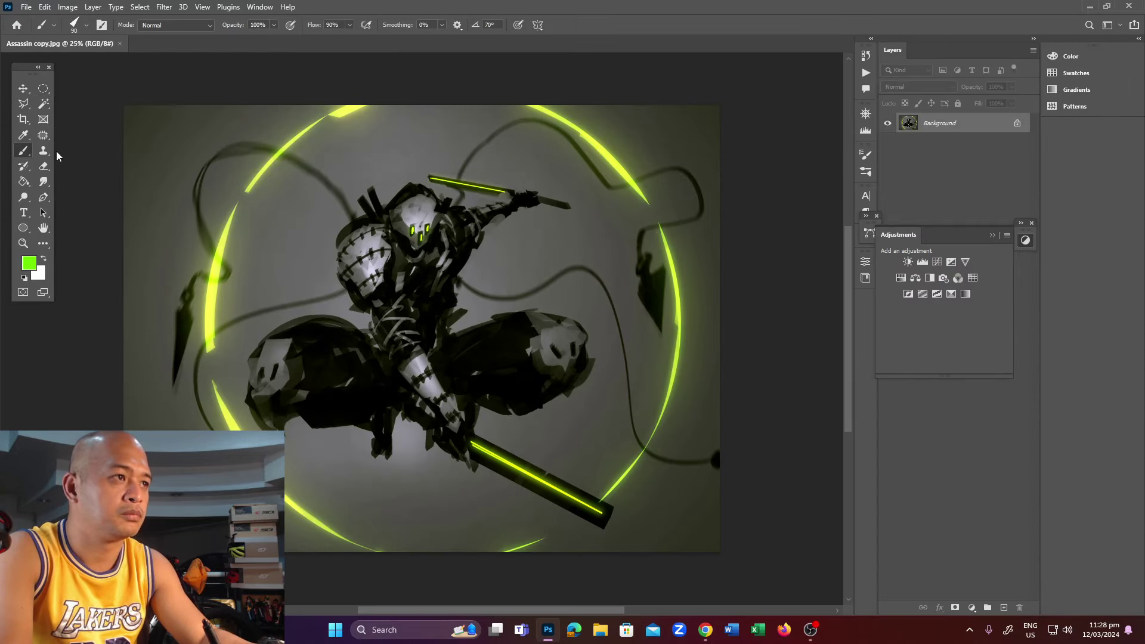
Switch to the Mixer Brush and enlarge it to size 200.
right_click(22, 150)
left_click(95, 177)
right_click(23, 150)
left_click(95, 182)
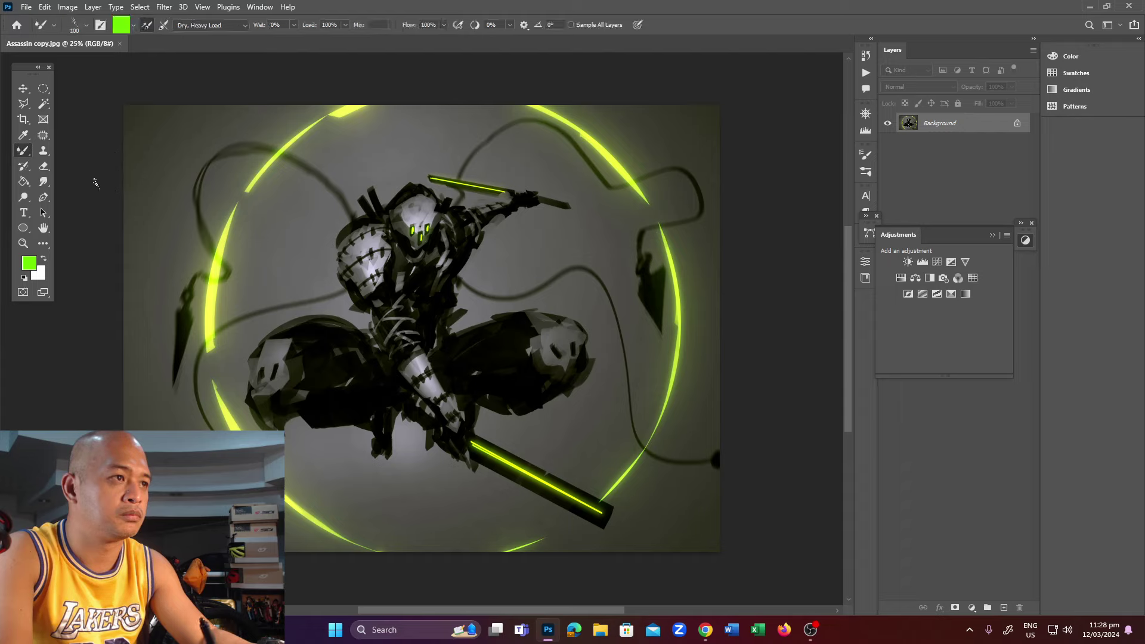
key("bracketright")
key("bracketright")
key("bracketright")
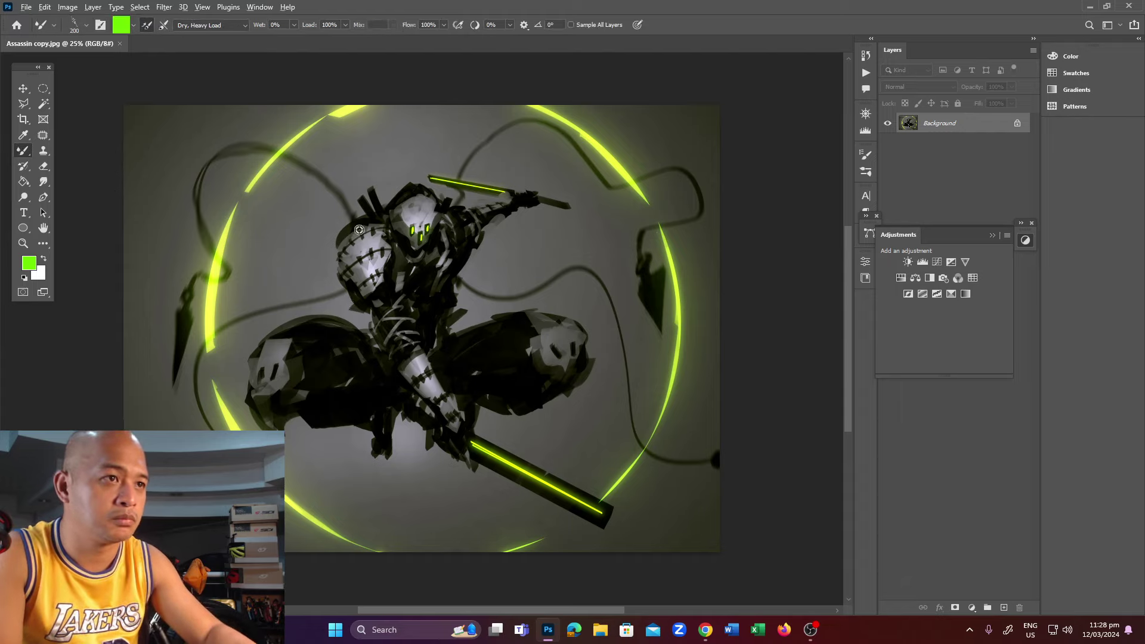
Smear rough mixer-brush texture across the warrior's head and both legs.
left_click_drag(359, 229, 353, 215)
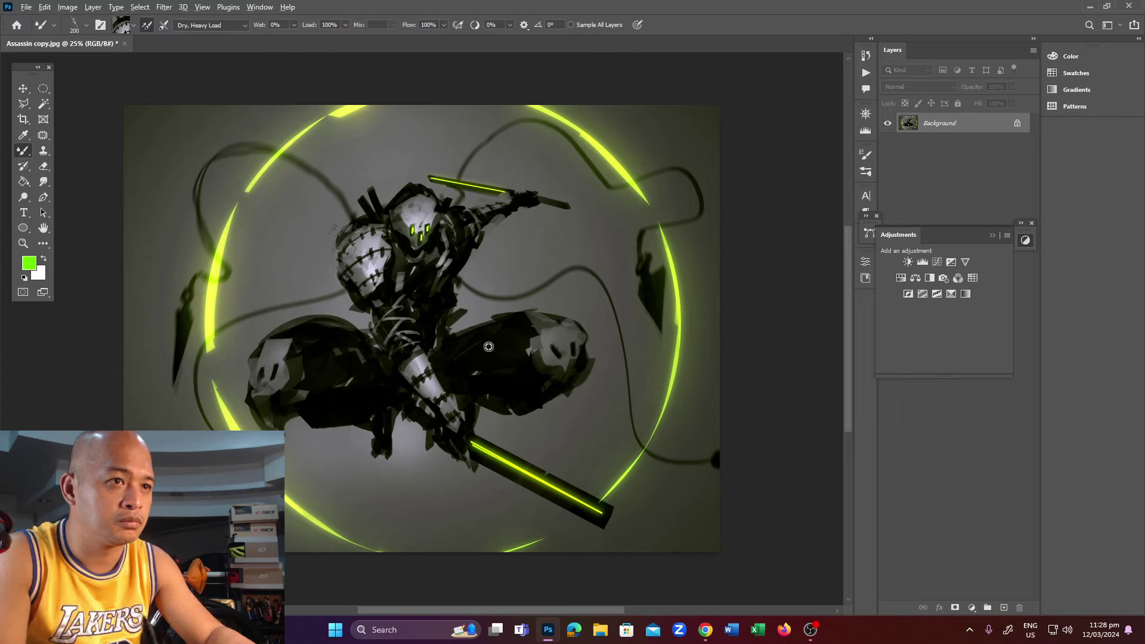
mouse_move(467, 327)
left_mouse_down()
mouse_move(569, 301)
mouse_move(566, 370)
left_mouse_up()
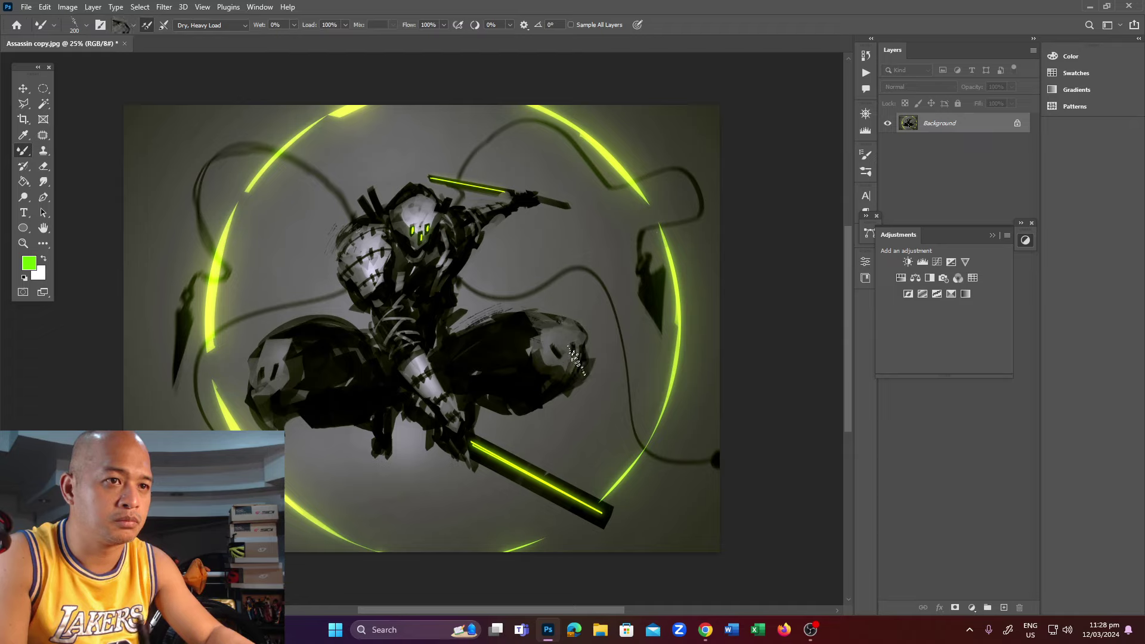
left_click_drag(494, 409, 548, 379)
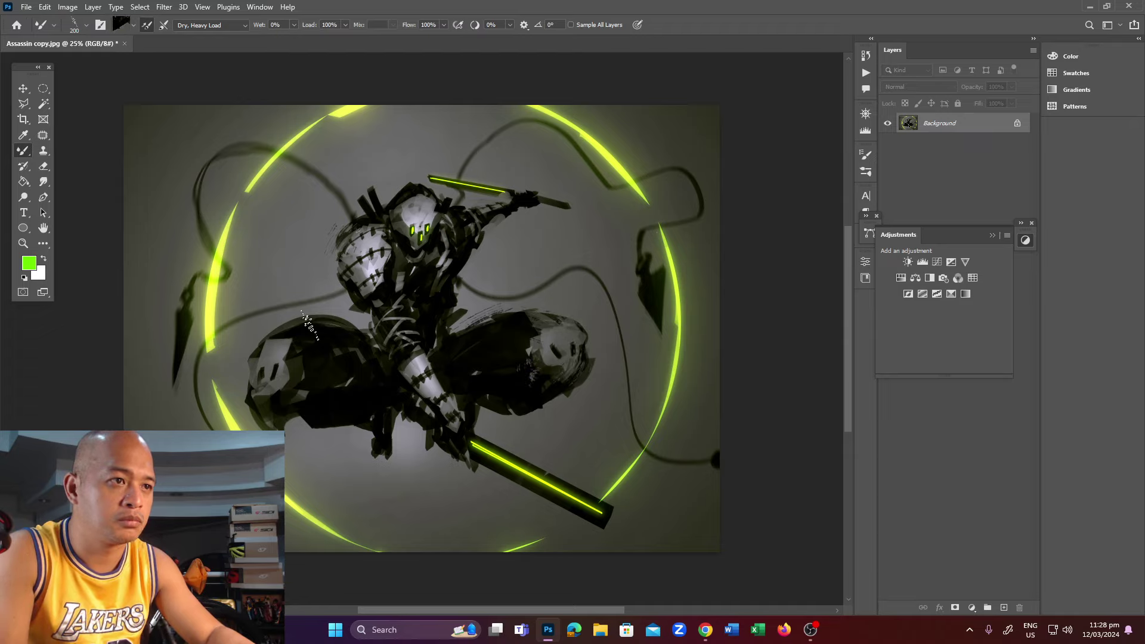
left_click_drag(309, 326, 358, 354)
left_click_drag(288, 416, 388, 426)
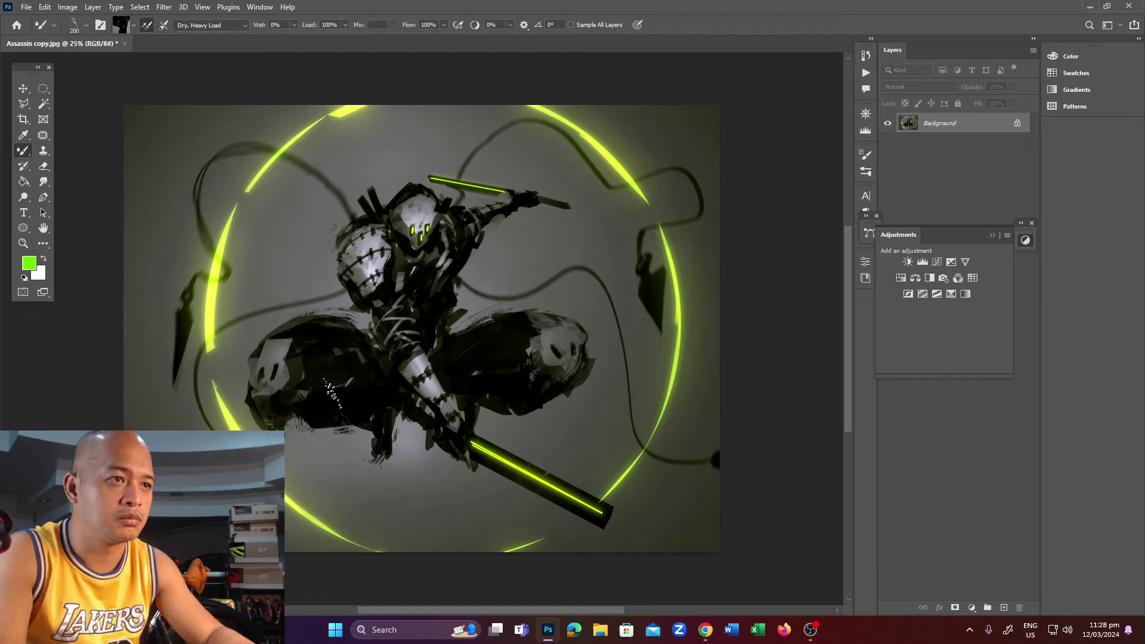
Roughen the left, right and top arcs of the green ring, the head and the saber glow.
left_click_drag(213, 316, 239, 218)
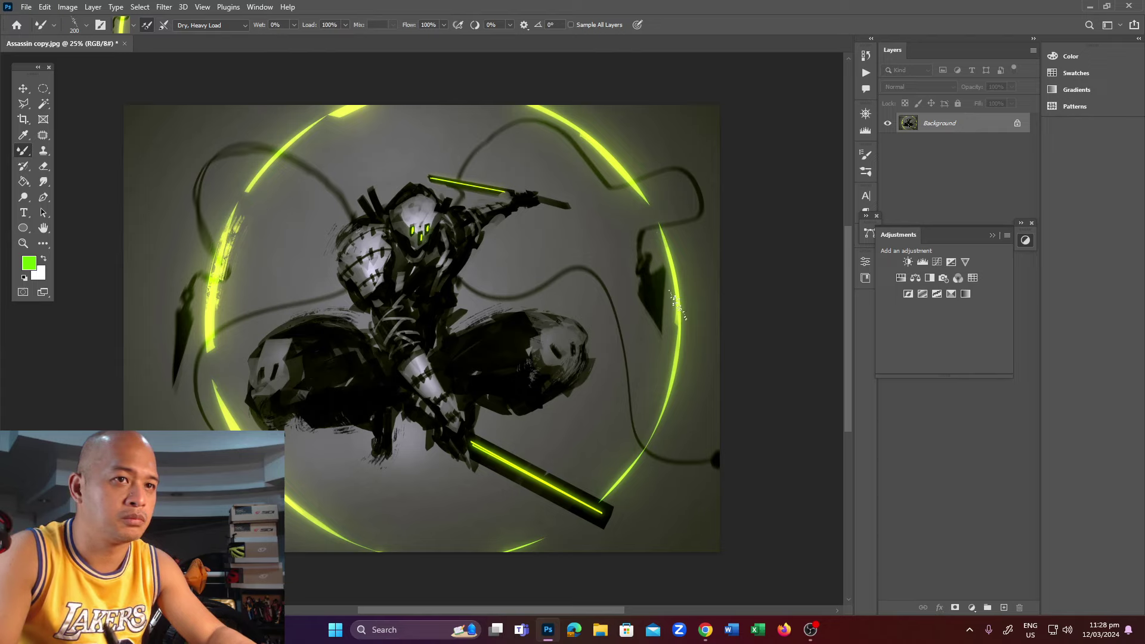
left_click_drag(669, 253, 671, 385)
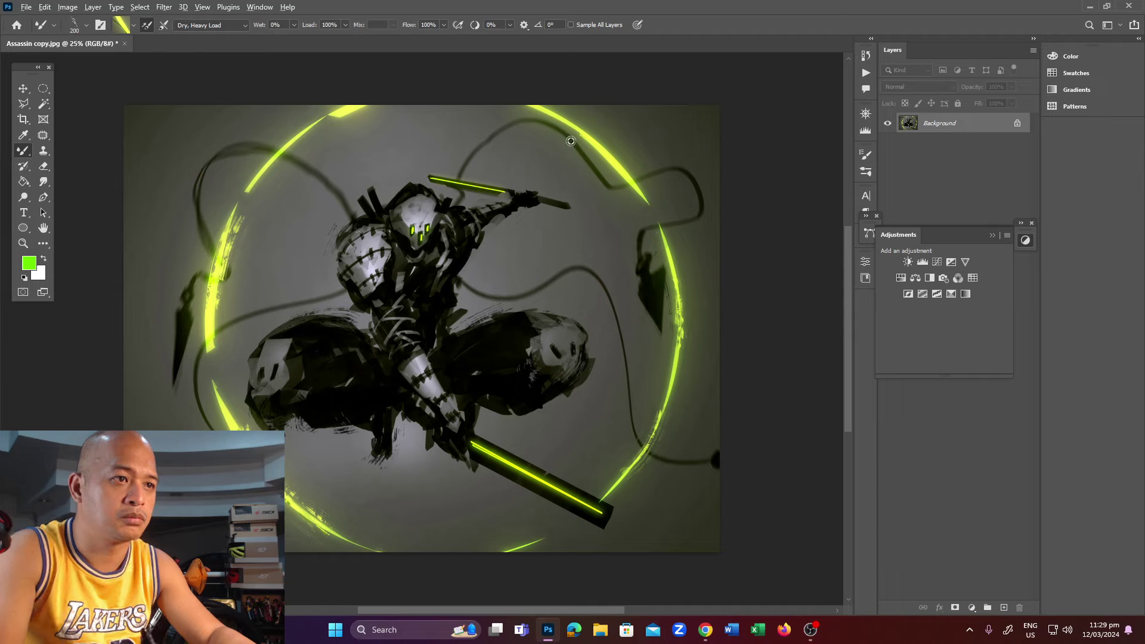
left_click_drag(571, 141, 605, 143)
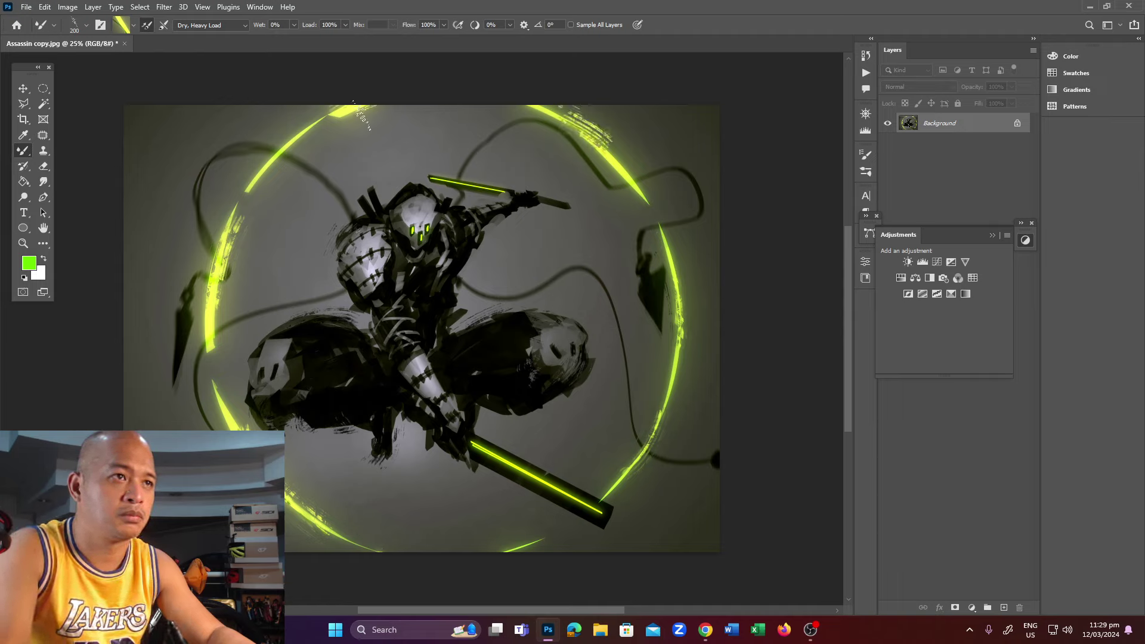
left_click_drag(361, 113, 322, 128)
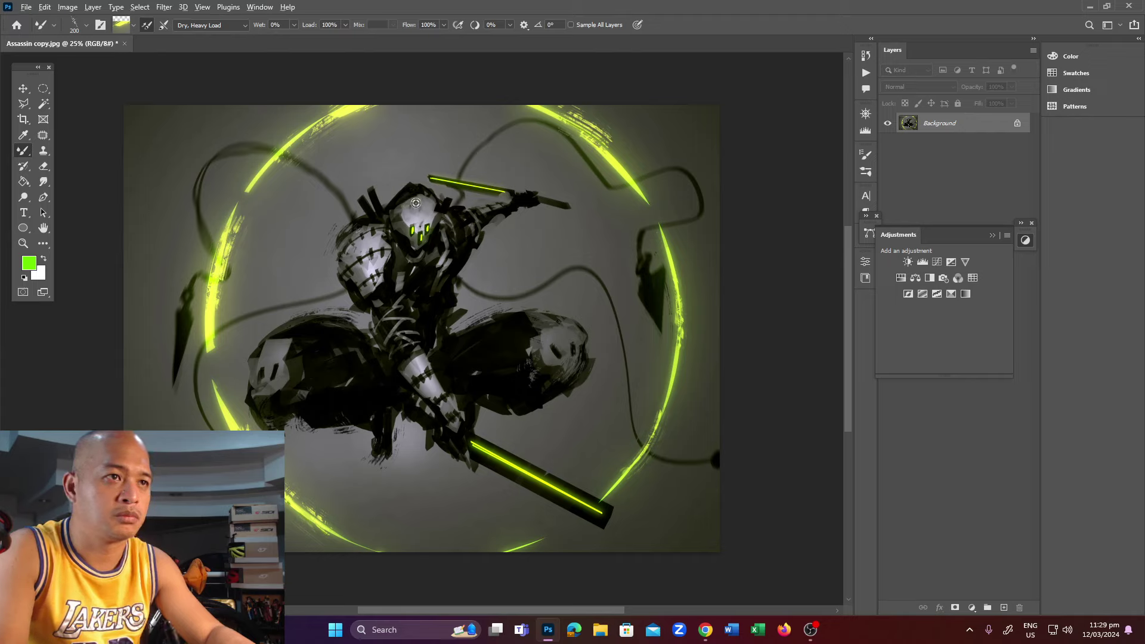
left_click_drag(416, 203, 377, 213)
left_click_drag(550, 194, 496, 206)
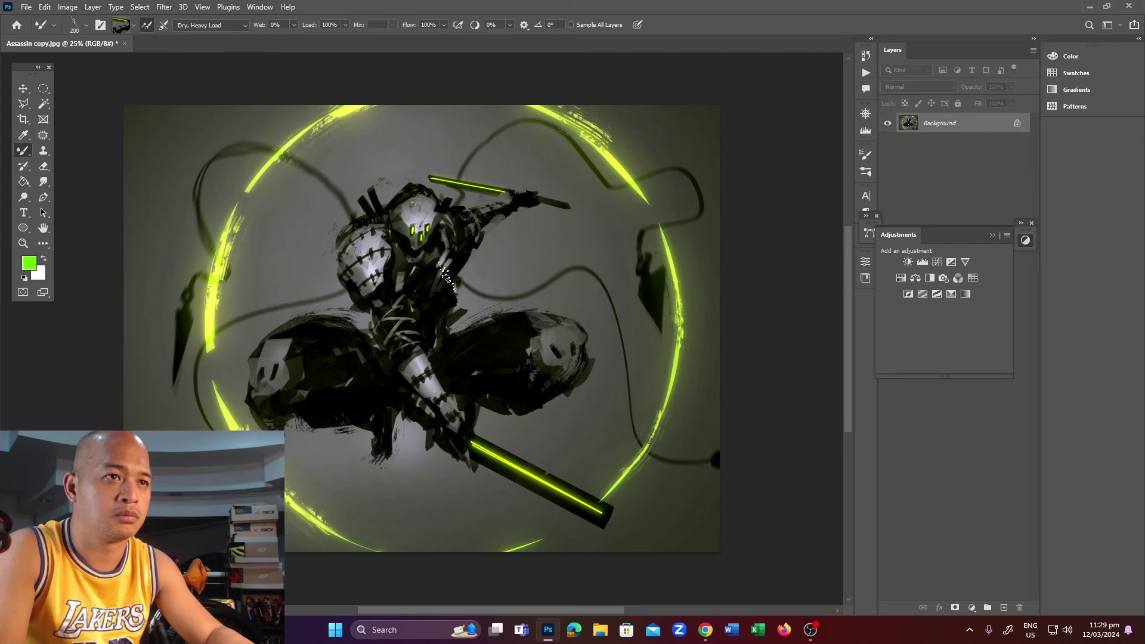
Pick the 733 brush tip and make its angle follow stroke direction via Shape Dynamics.
left_click(85, 26)
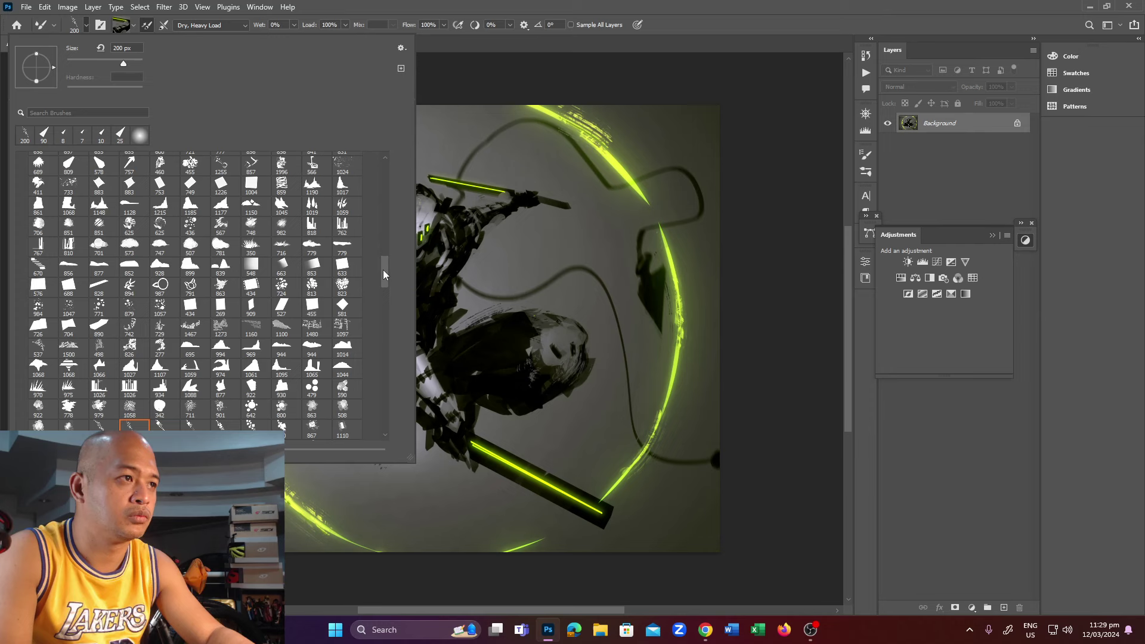
left_click(69, 186)
left_click(865, 157)
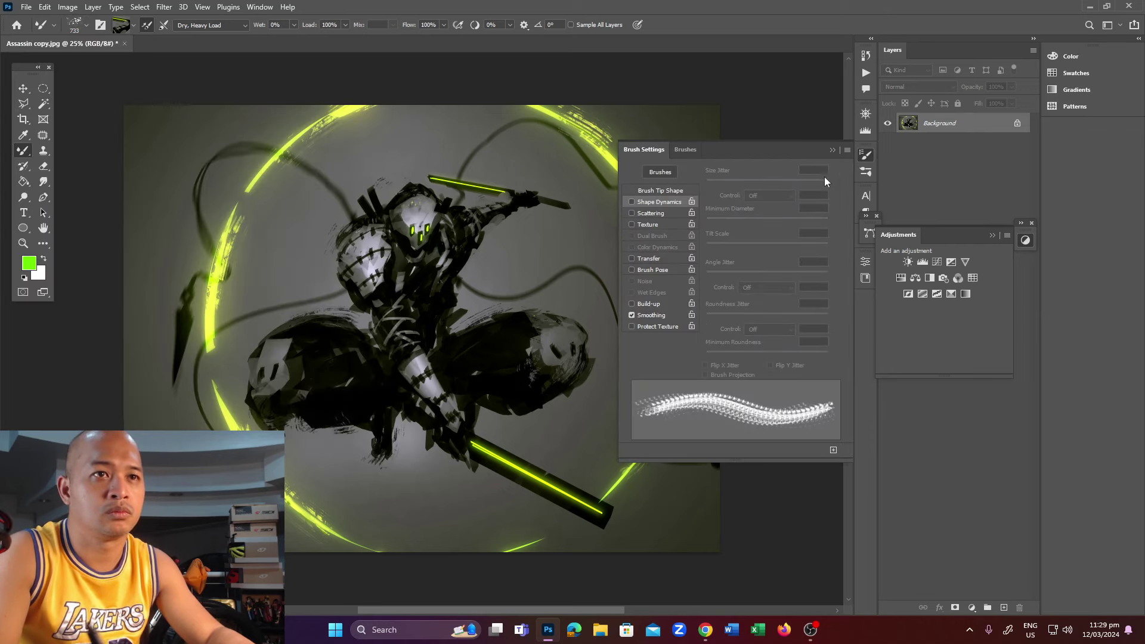
left_click(670, 203)
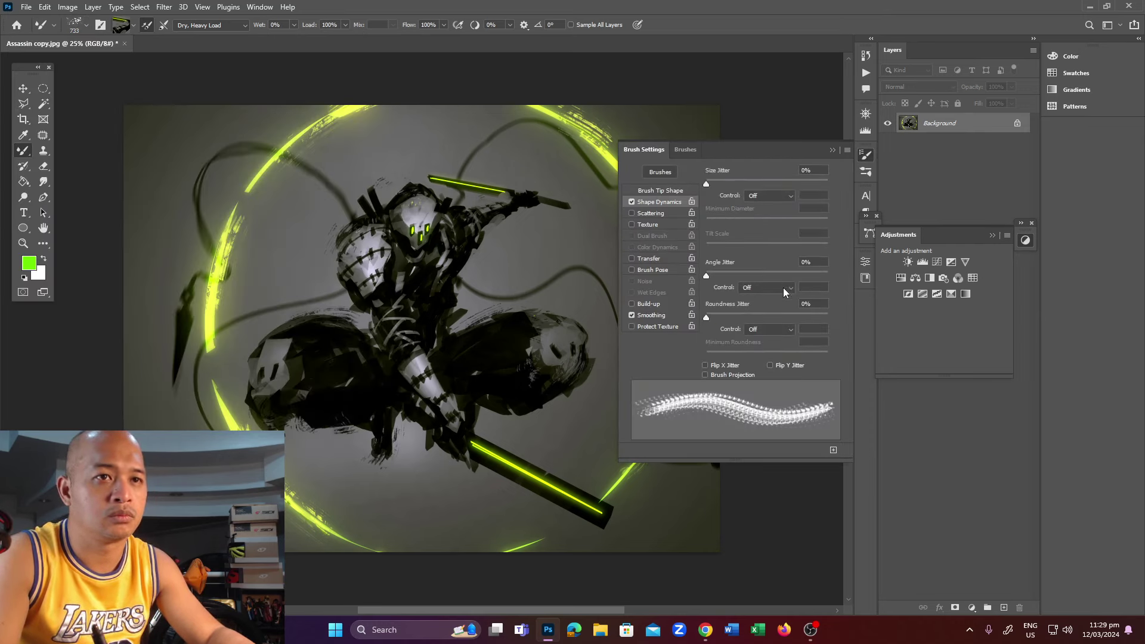
left_click(785, 287)
left_click(788, 360)
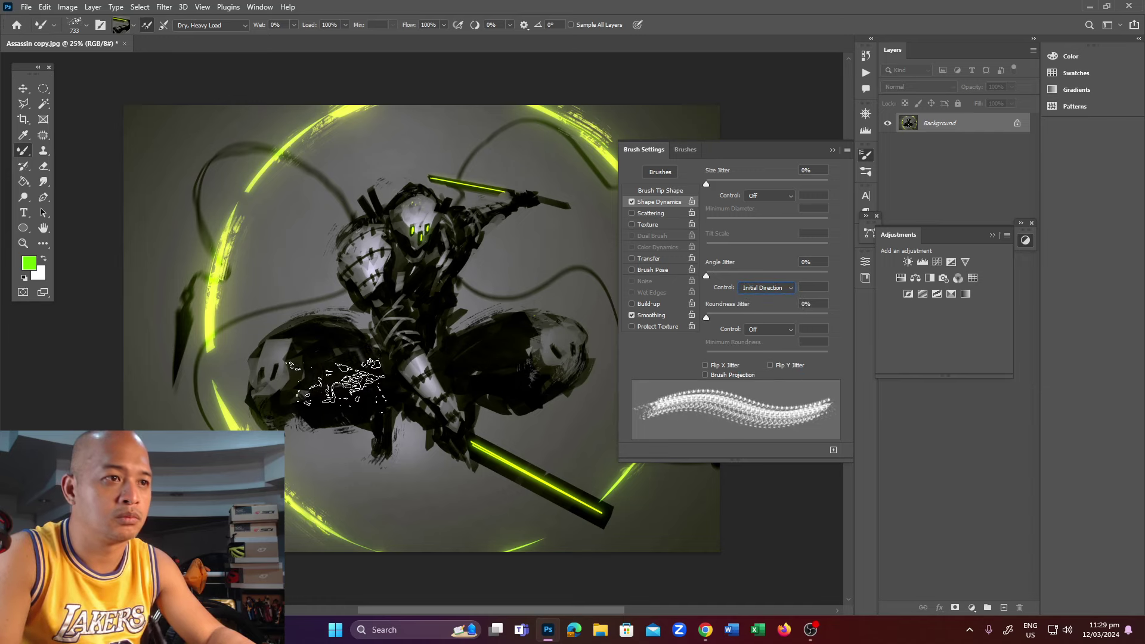
Paint dark textured strokes over the shoulder, lower body, right leg, arm bands and sword tip.
left_click_drag(324, 336, 277, 322)
left_click_drag(301, 427, 375, 431)
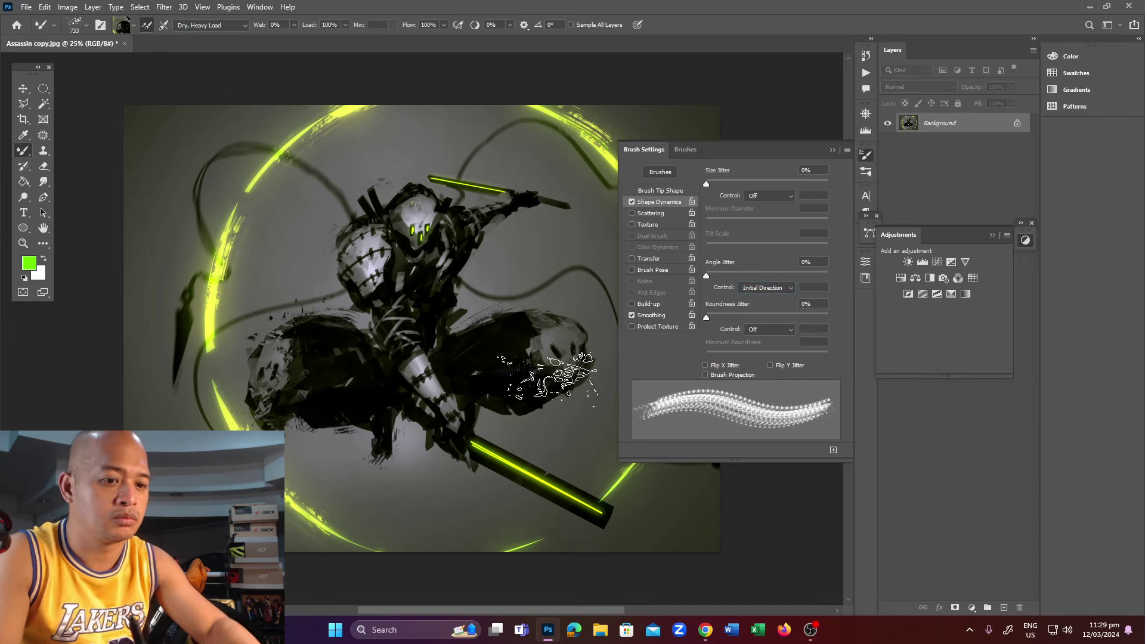
key("bracketleft")
key("bracketleft")
left_click_drag(555, 313, 548, 412)
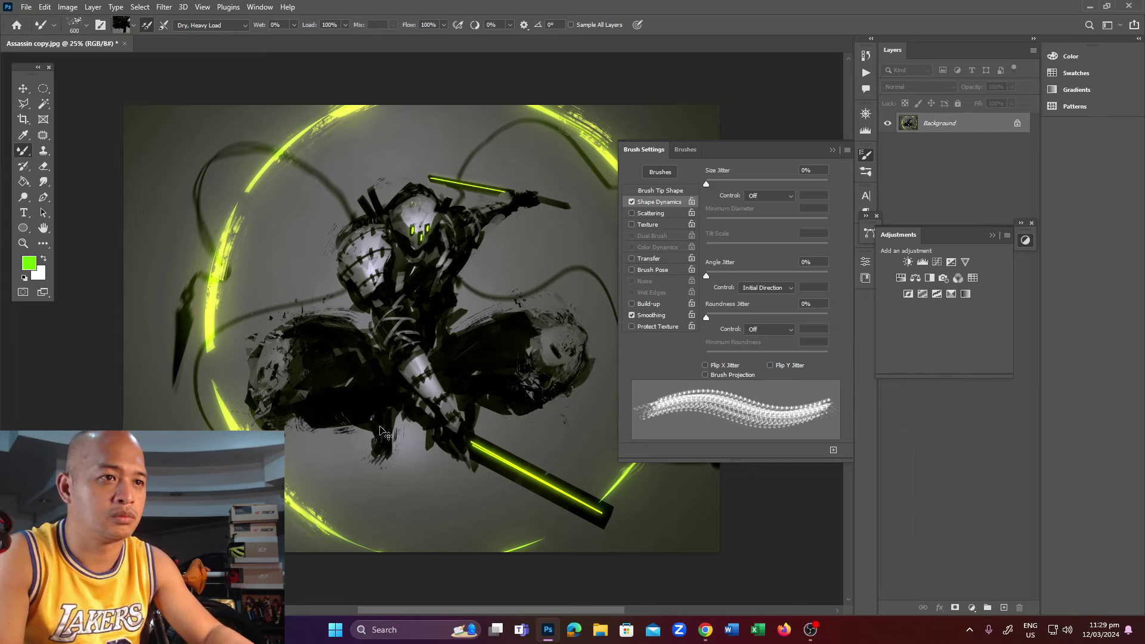
left_click_drag(444, 419, 417, 363)
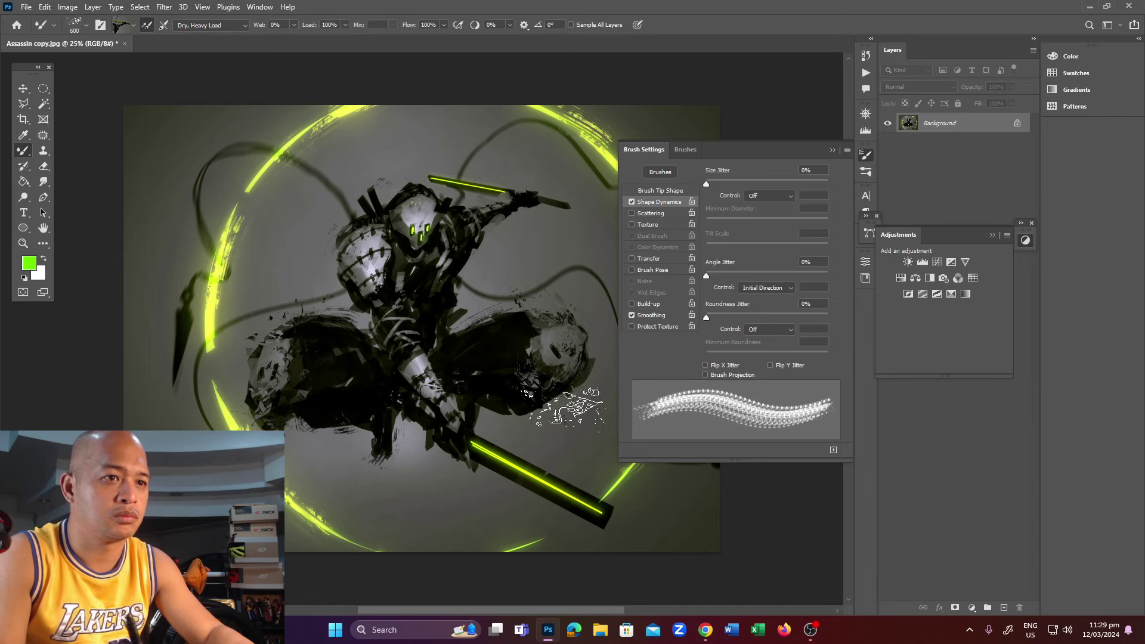
left_click_drag(600, 519, 563, 540)
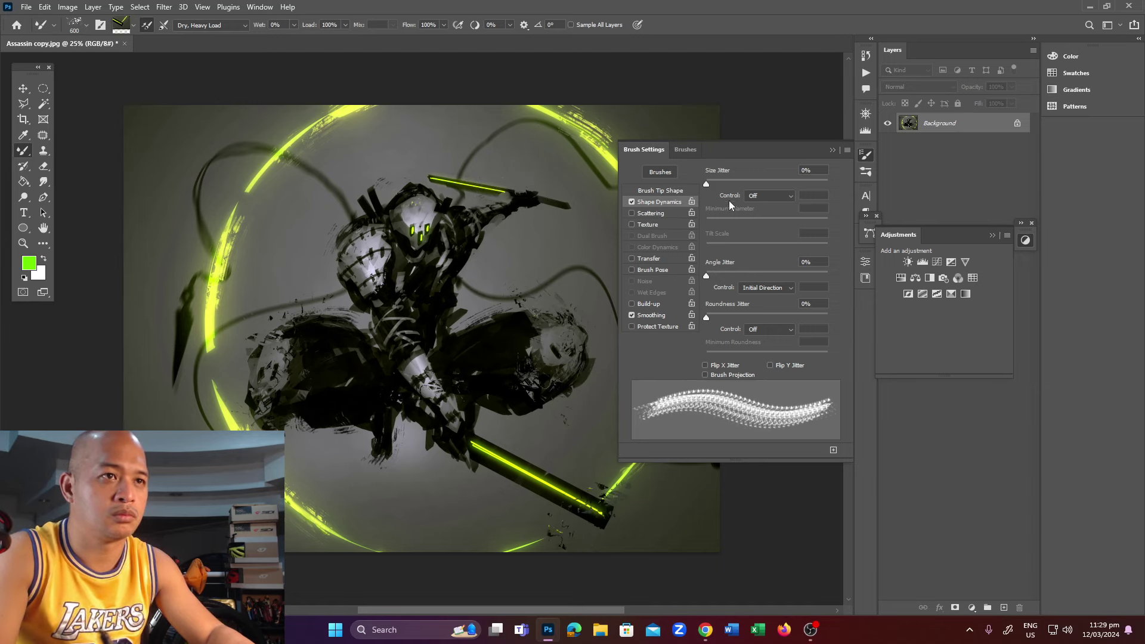
Shrink the brush to 250 and enable a Texture blended in Linear Burn mode.
key("bracketleft")
key("bracketleft")
key("bracketleft")
key("bracketleft")
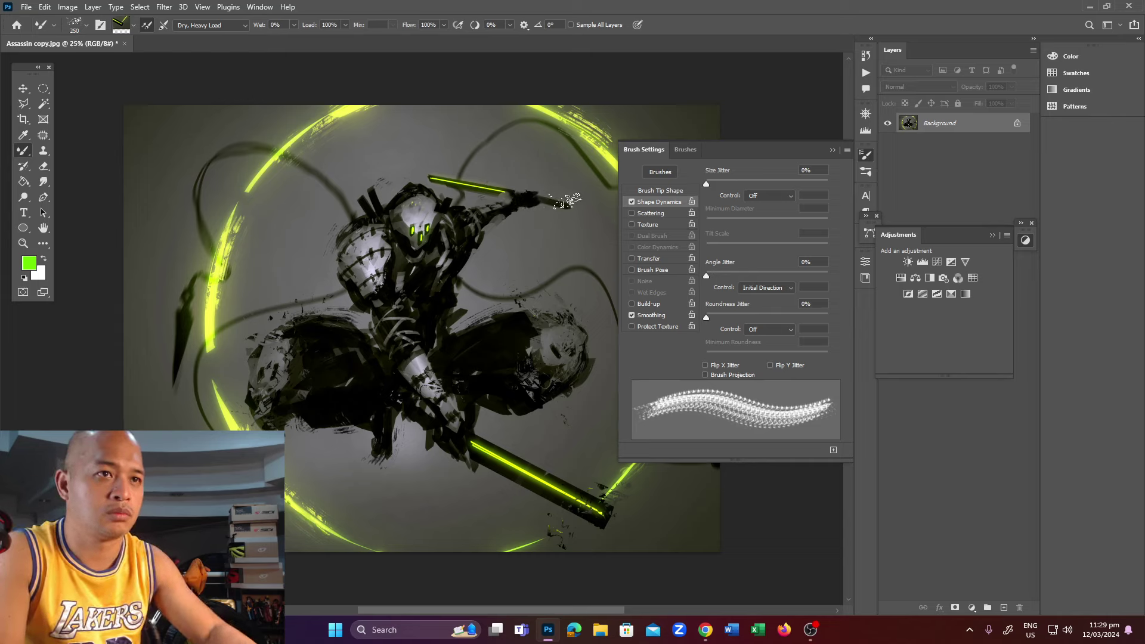
left_click(670, 226)
left_click(778, 283)
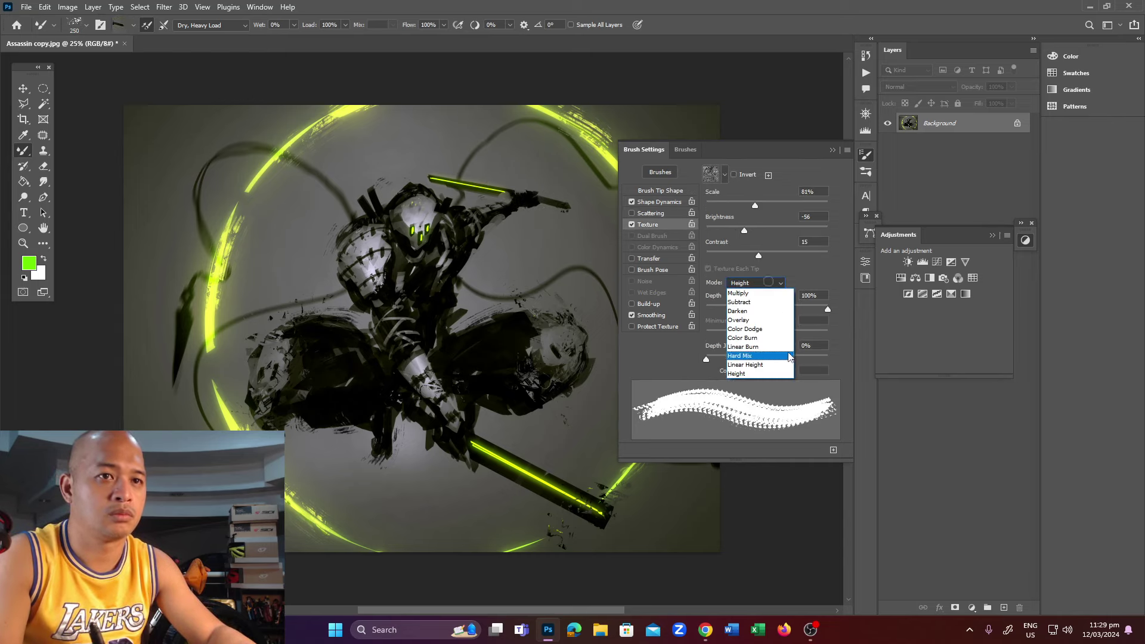
left_click(782, 347)
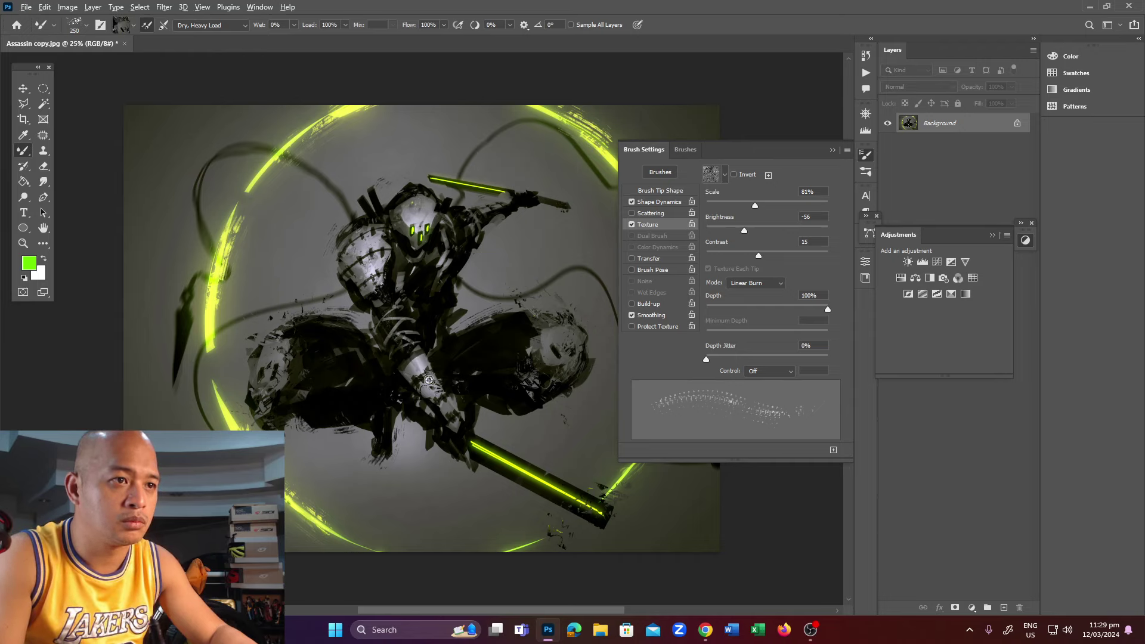
Dodge the helmet highlights with a progressively smaller brush.
key("o")
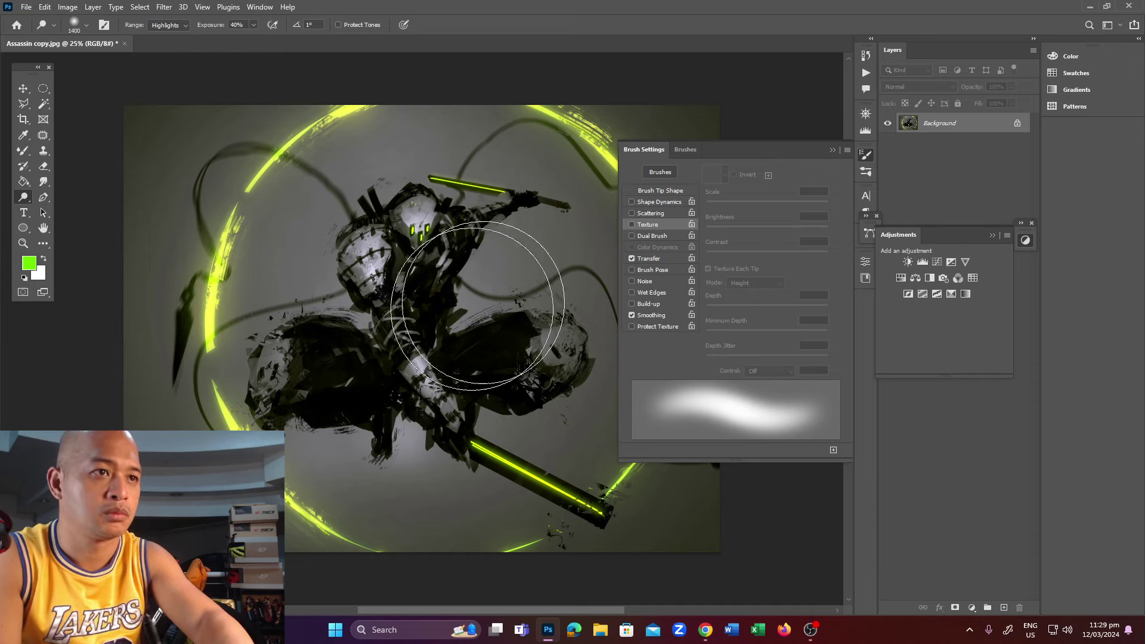
key("F5")
key("bracketleft")
key("bracketleft")
key("bracketleft")
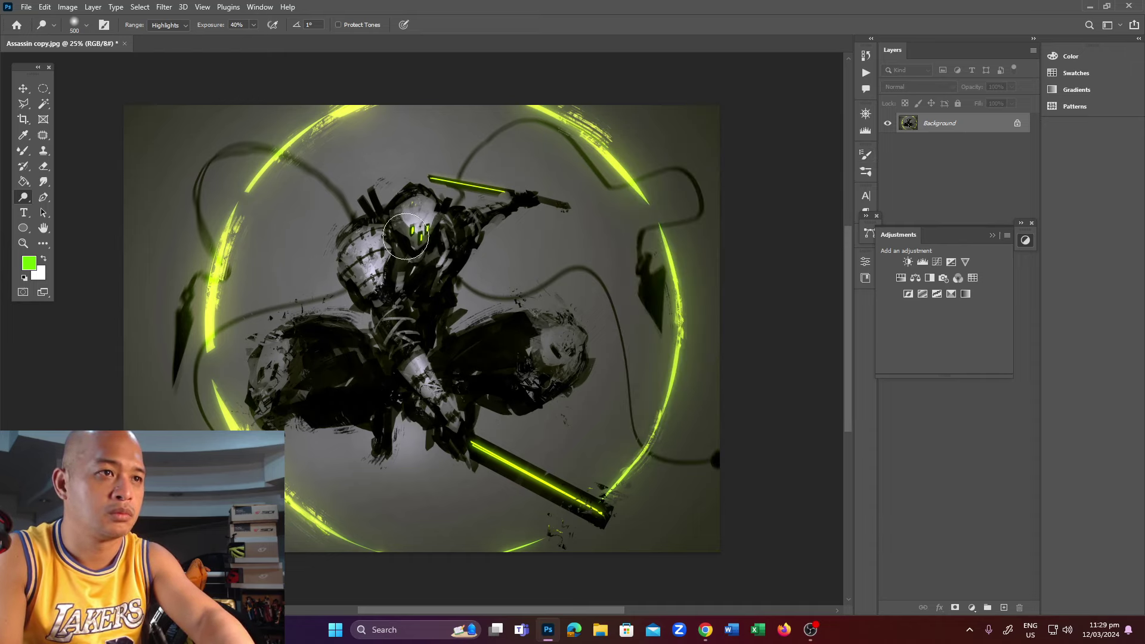
left_click_drag(405, 236, 417, 220)
key("bracketleft")
key("bracketleft")
key("bracketleft")
left_click_drag(381, 268, 372, 260)
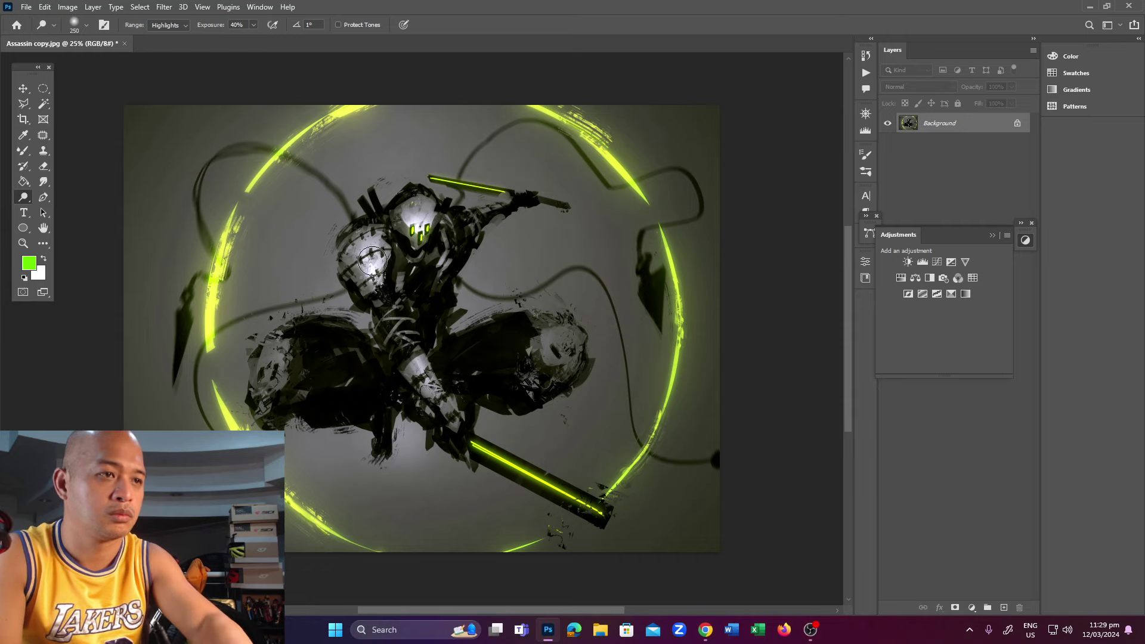
key("bracketleft")
key("bracketleft")
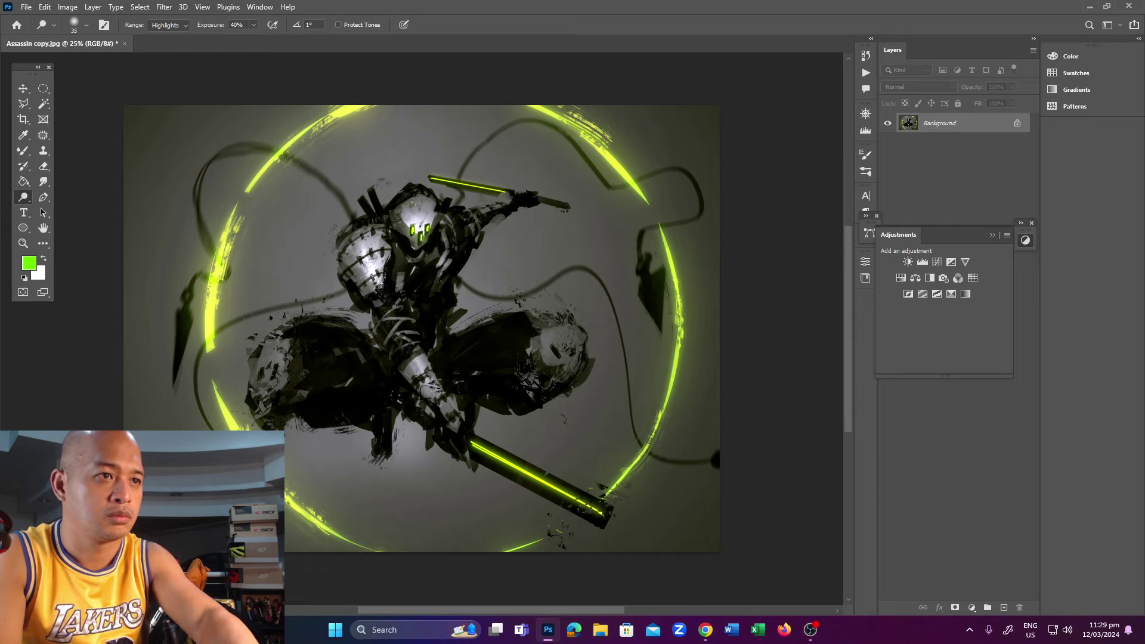
Dodge the arm, shoulder armor and raised arm highlights, then zoom in to check.
left_click_drag(392, 310, 429, 394)
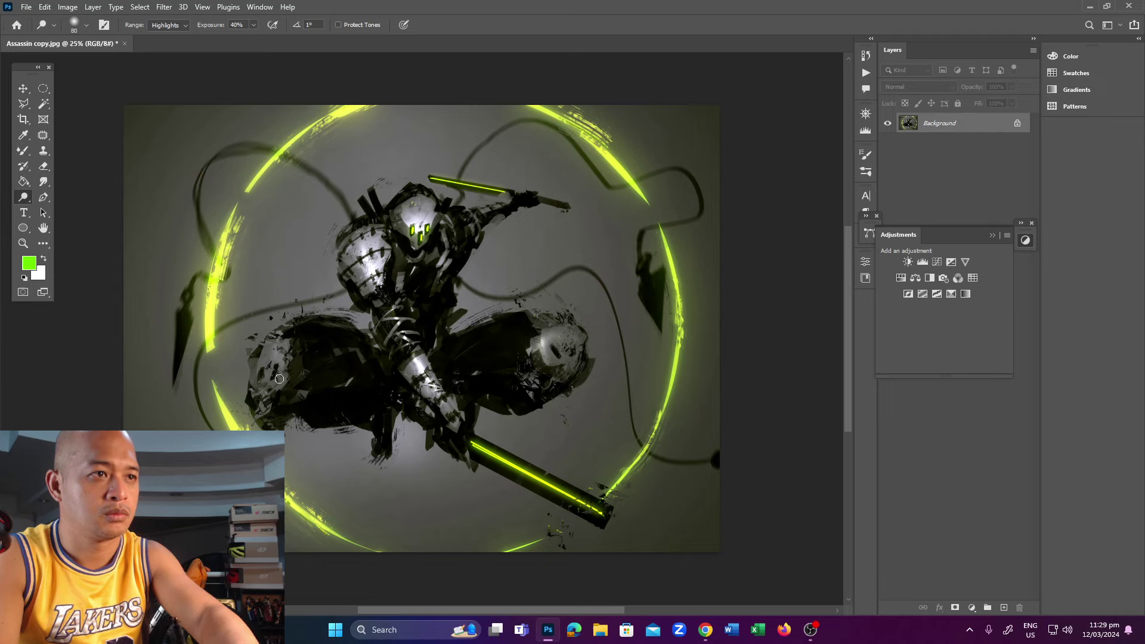
left_click_drag(279, 379, 274, 354)
key("bracketleft")
key("bracketleft")
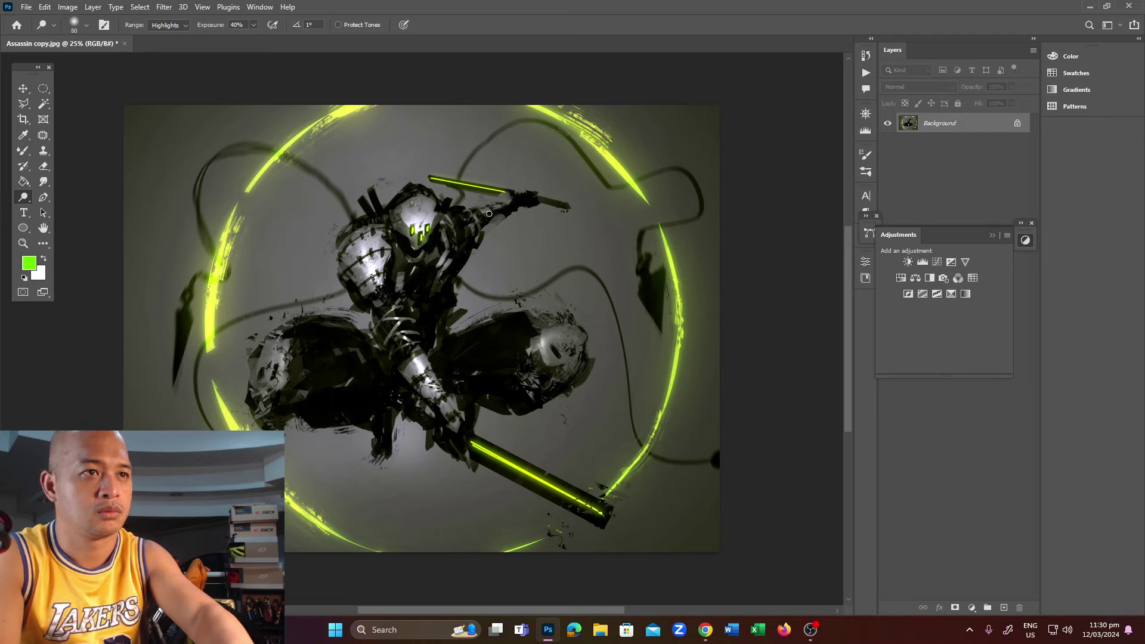
left_click_drag(489, 210, 477, 213)
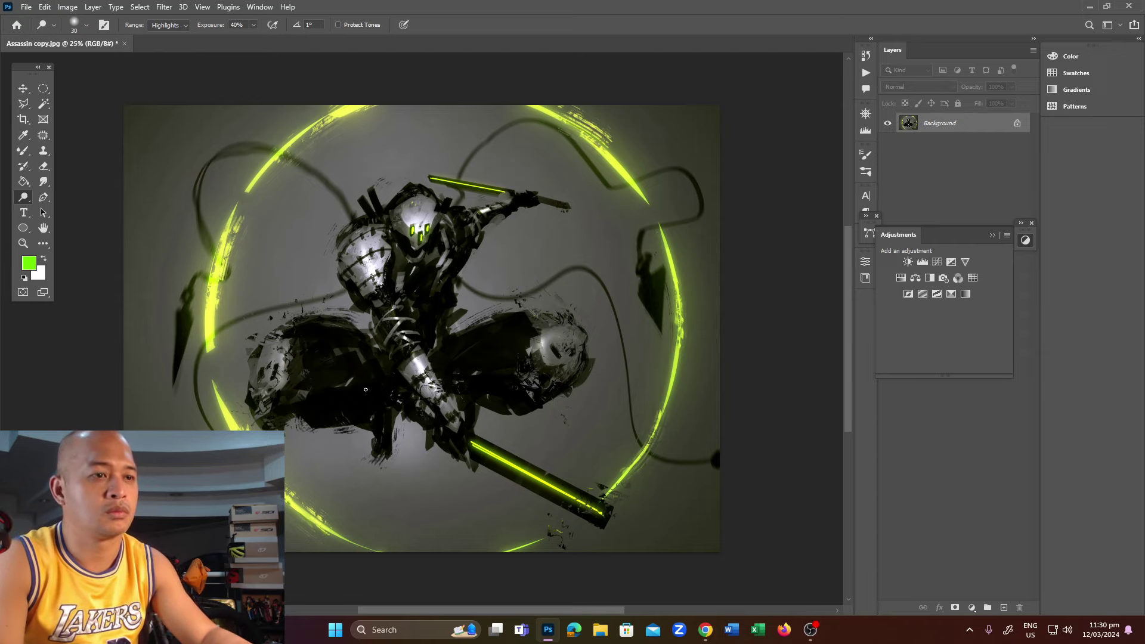
key("z")
left_click(448, 371)
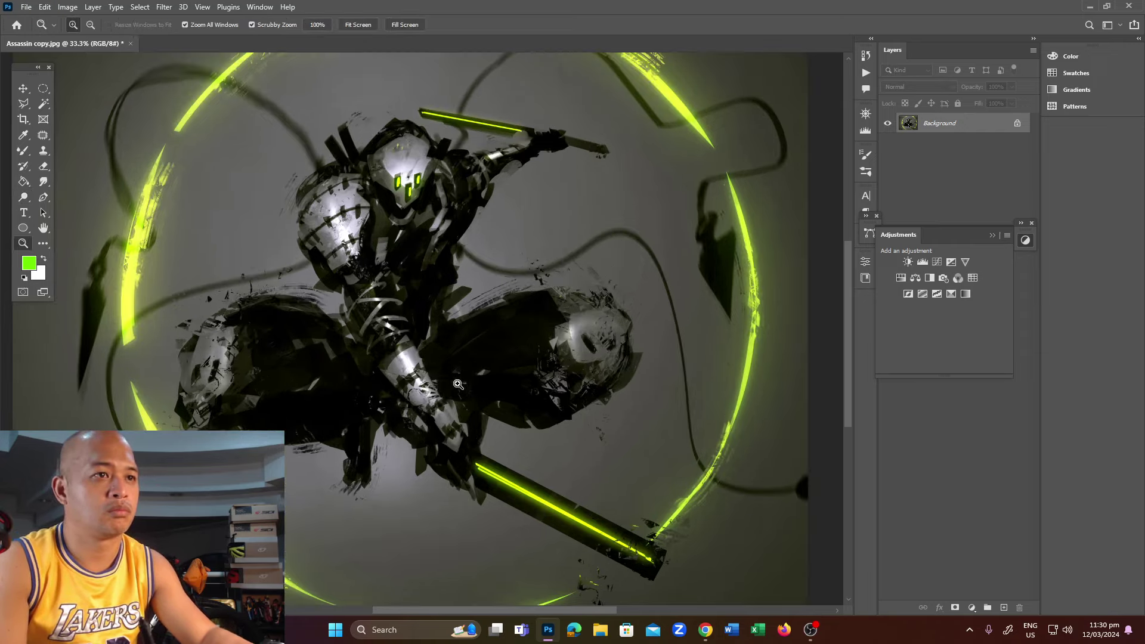
left_click(459, 378, "alt")
left_click_drag(459, 382, 472, 364)
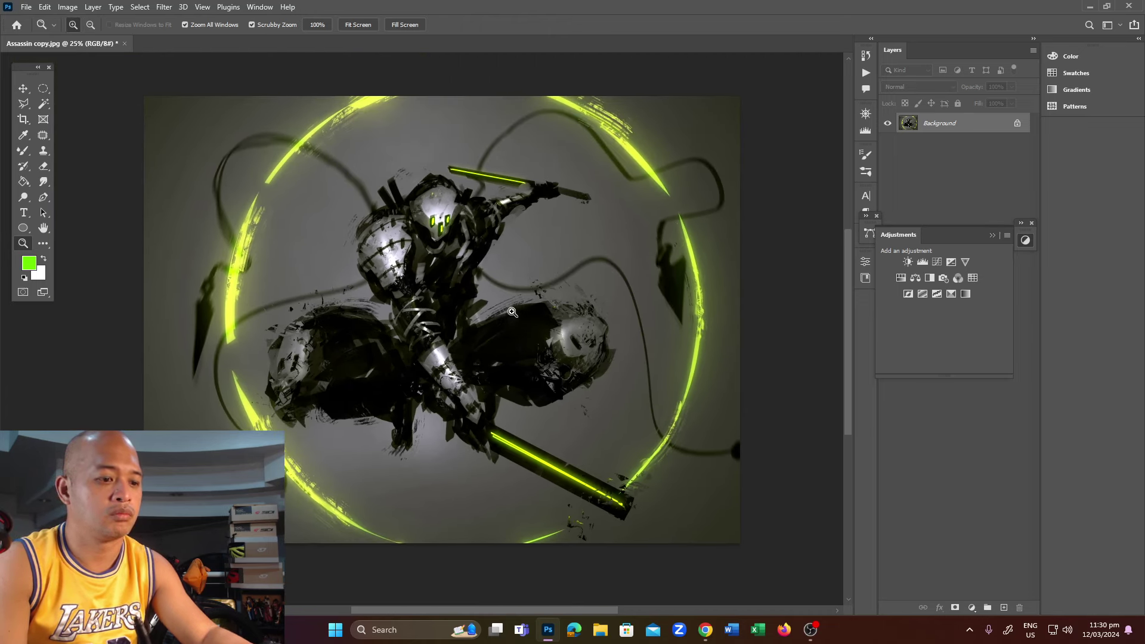
Duplicate the Background layer, confirm its Blending Options, and merge it back down.
key("v")
key("ctrl+j")
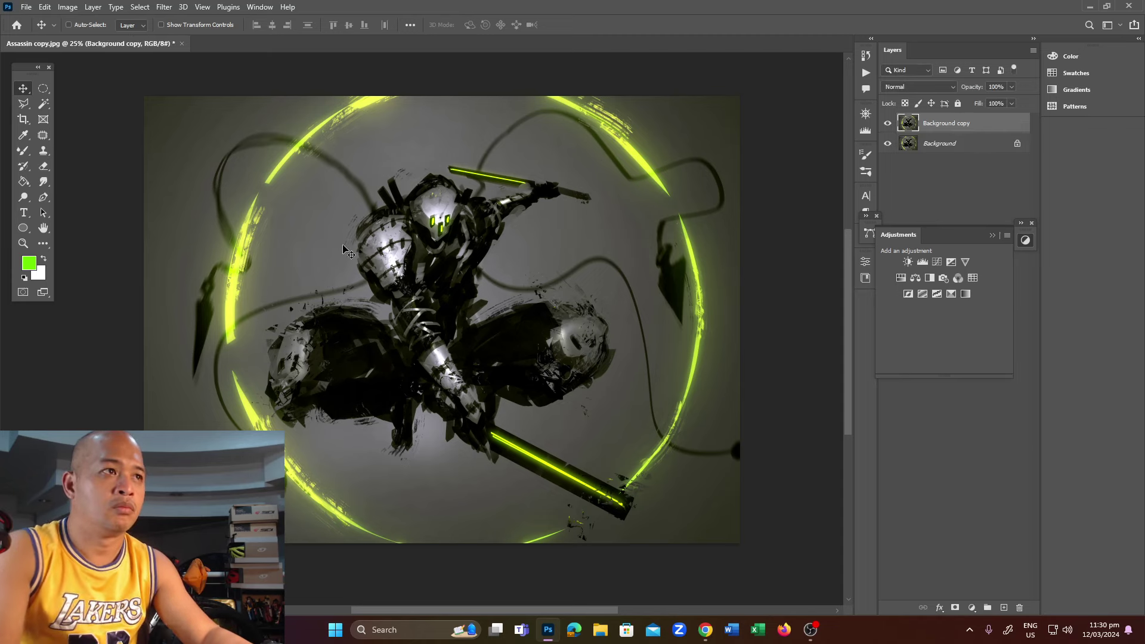
left_click(93, 7)
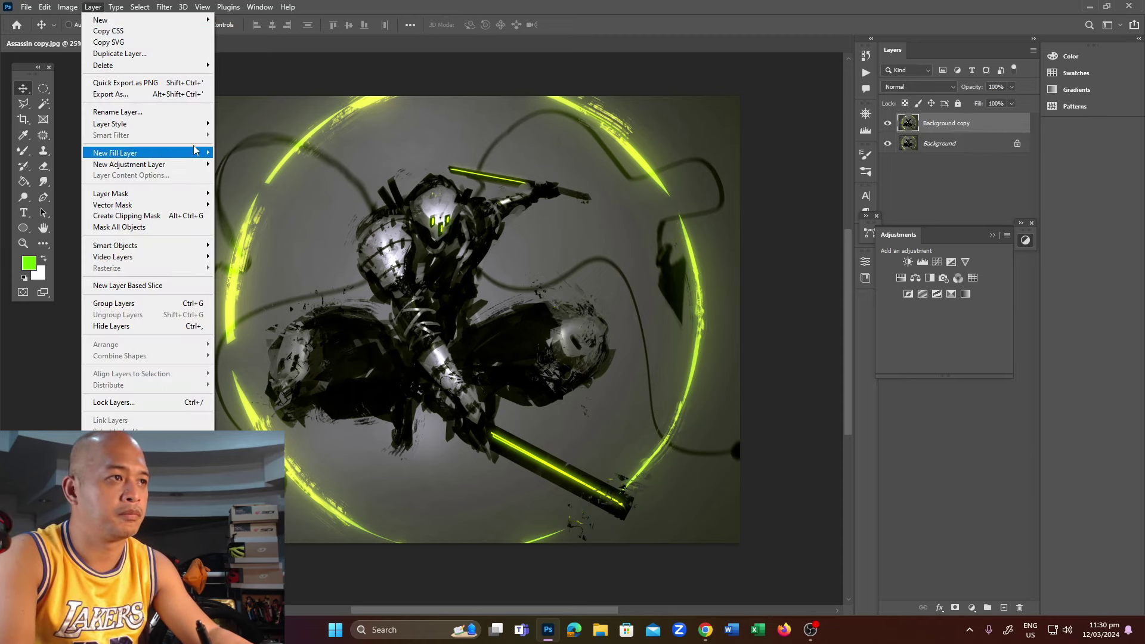
mouse_move(110, 123)
left_click(241, 123)
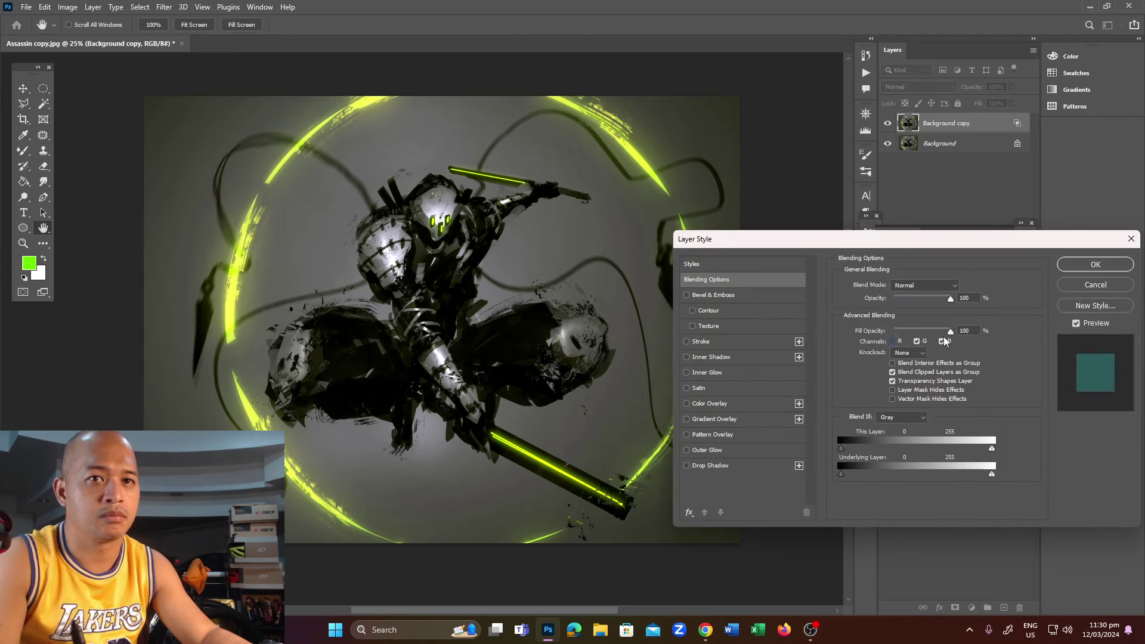
left_click(1071, 266)
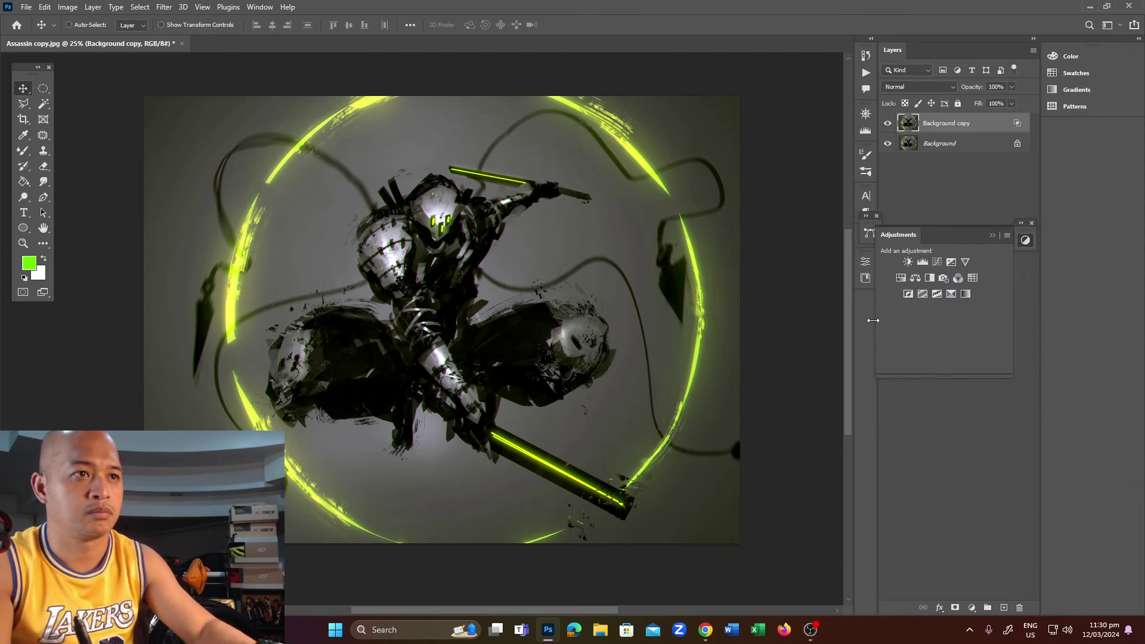
key("Delete")
left_click(164, 7)
mouse_move(177, 216)
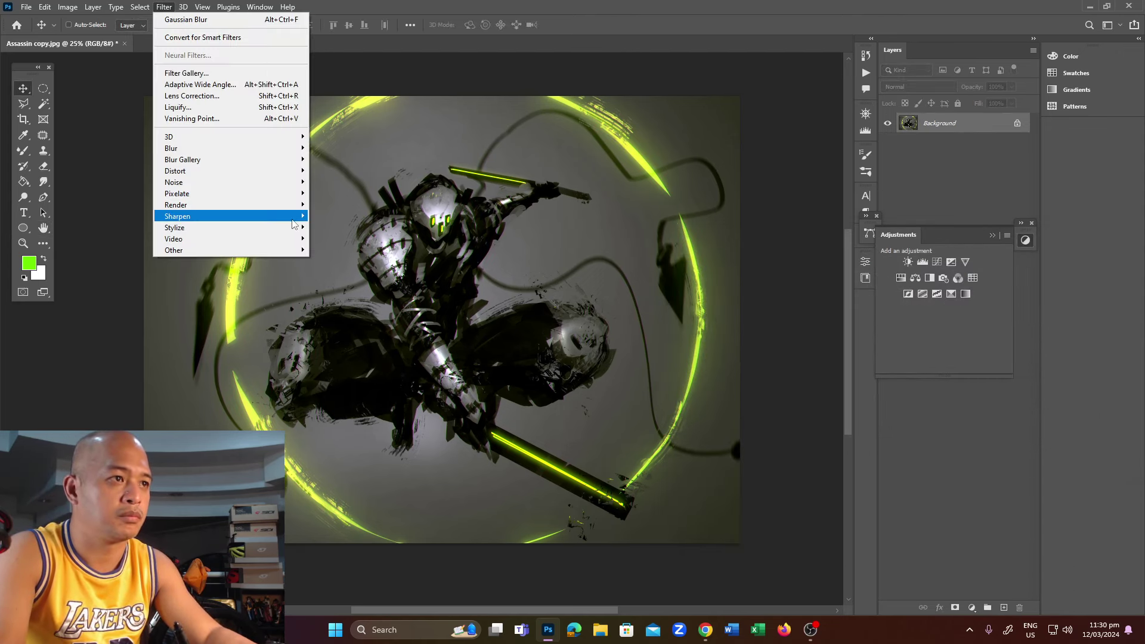
Apply Smart Sharpen and 3% uniform monochromatic Add Noise, then save.
left_click(351, 262)
left_click(399, 234)
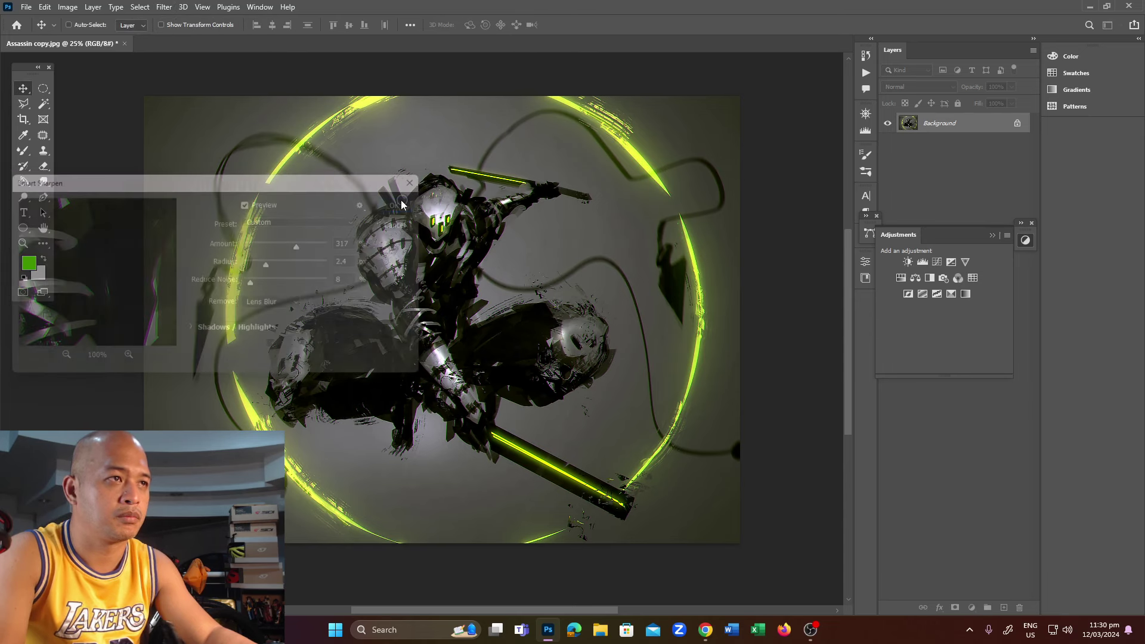
left_click(162, 7)
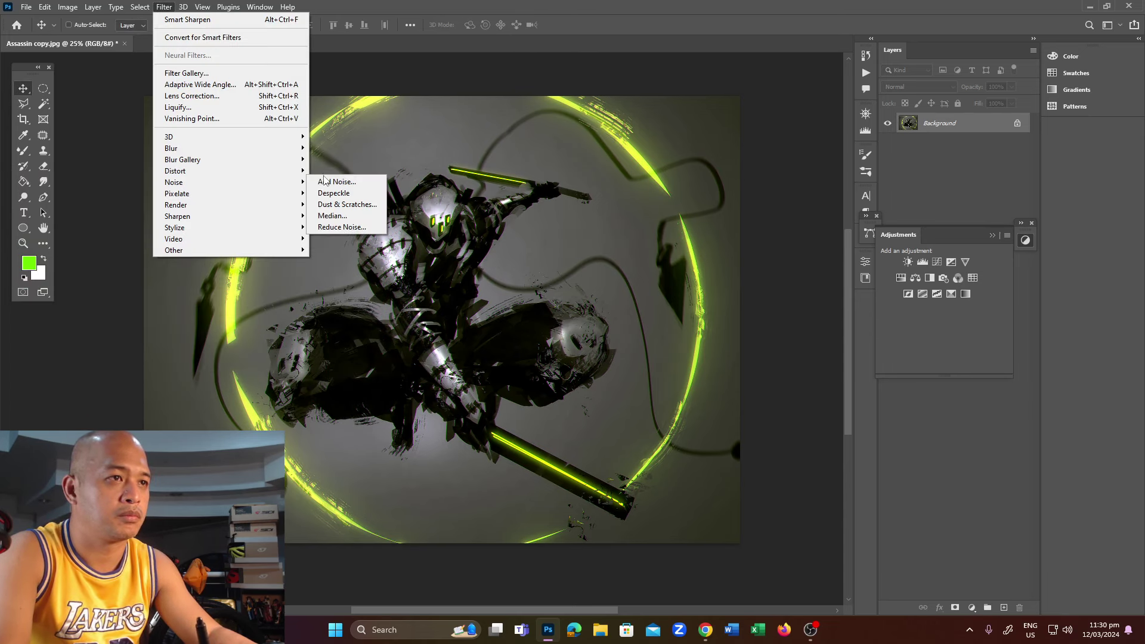
mouse_move(174, 181)
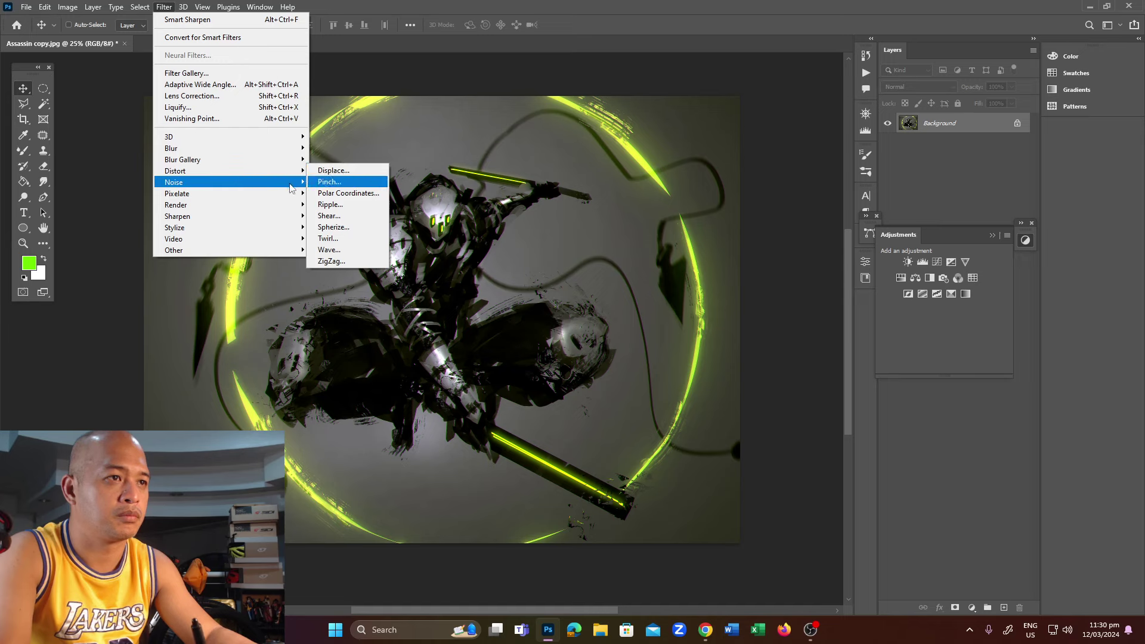
left_click(326, 184)
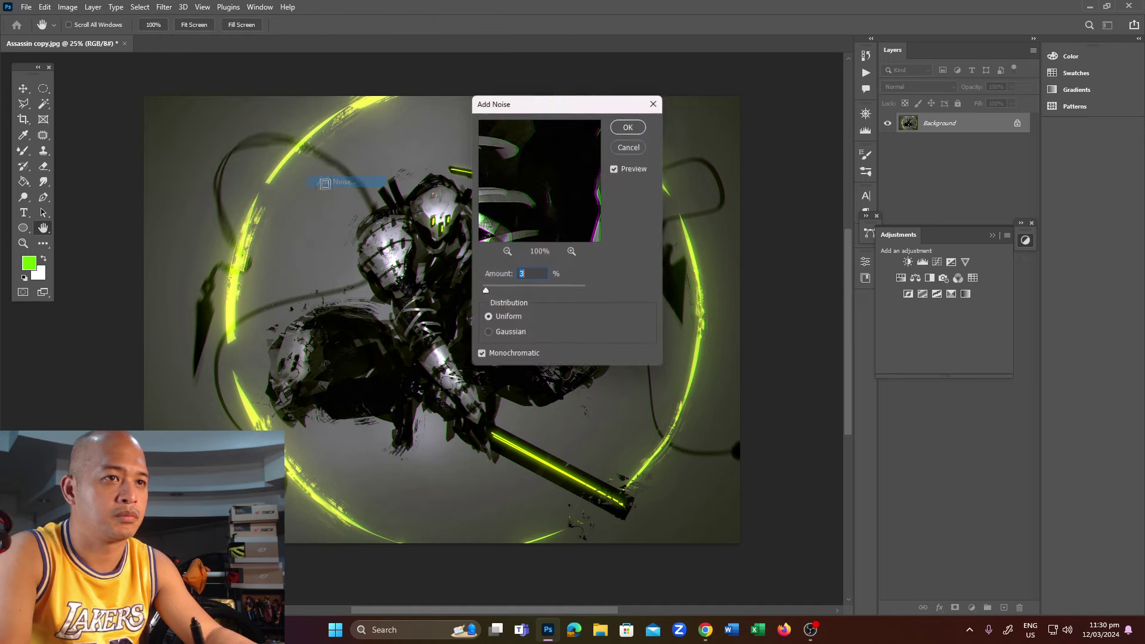
left_click(627, 128)
key("ctrl+s")
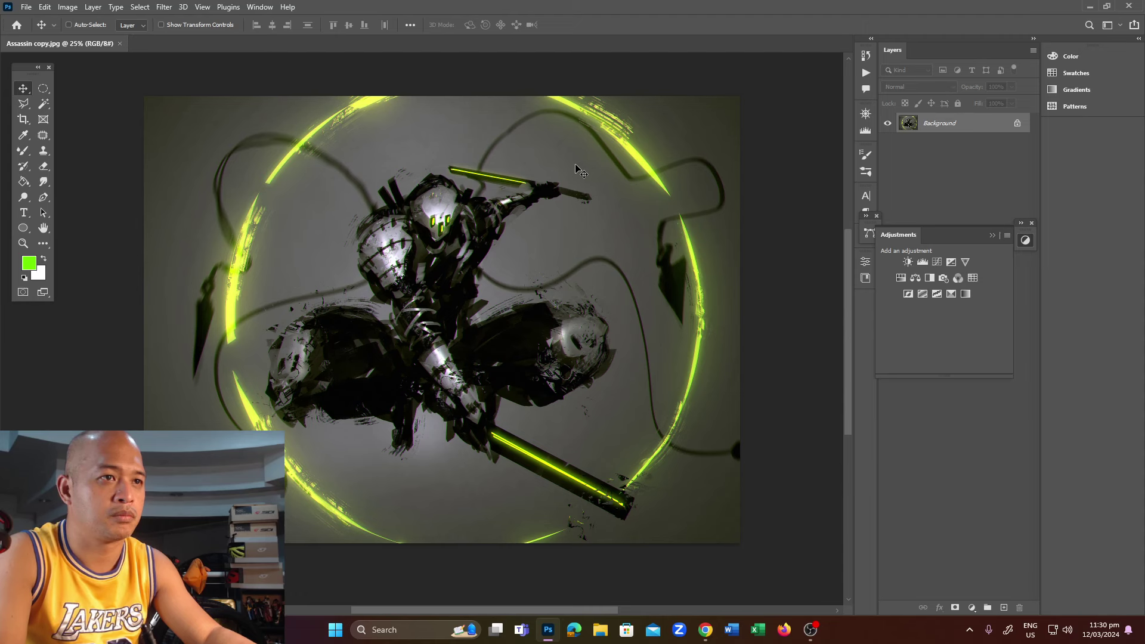
Hide the panels to inspect the warrior's face and full image, then restore them.
key("Tab")
left_click(577, 192)
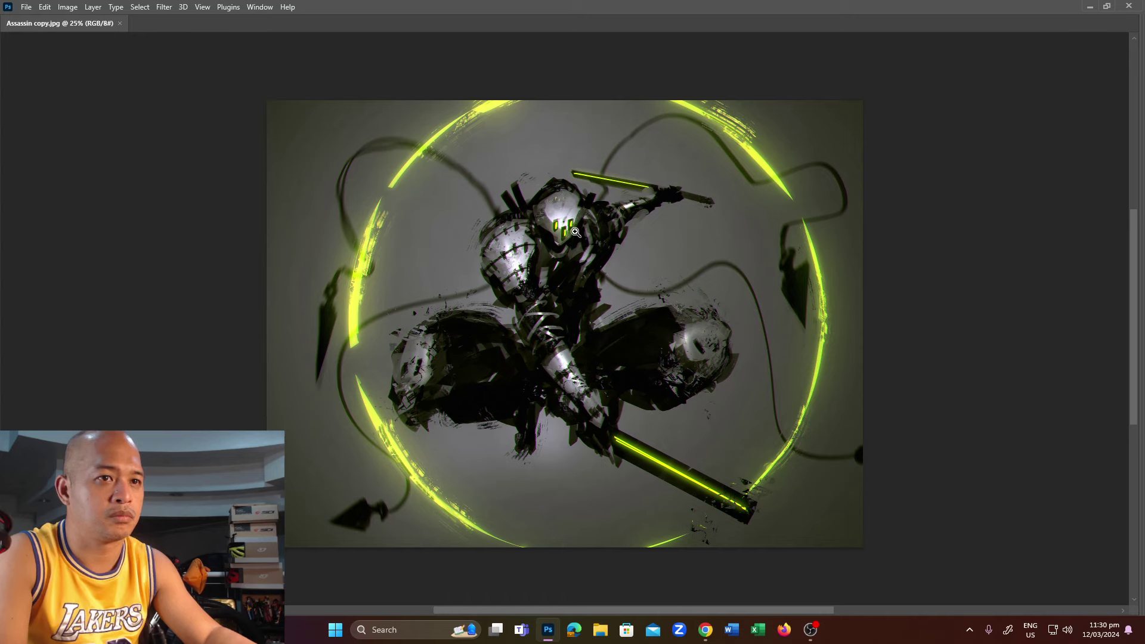
left_click(575, 229, "alt")
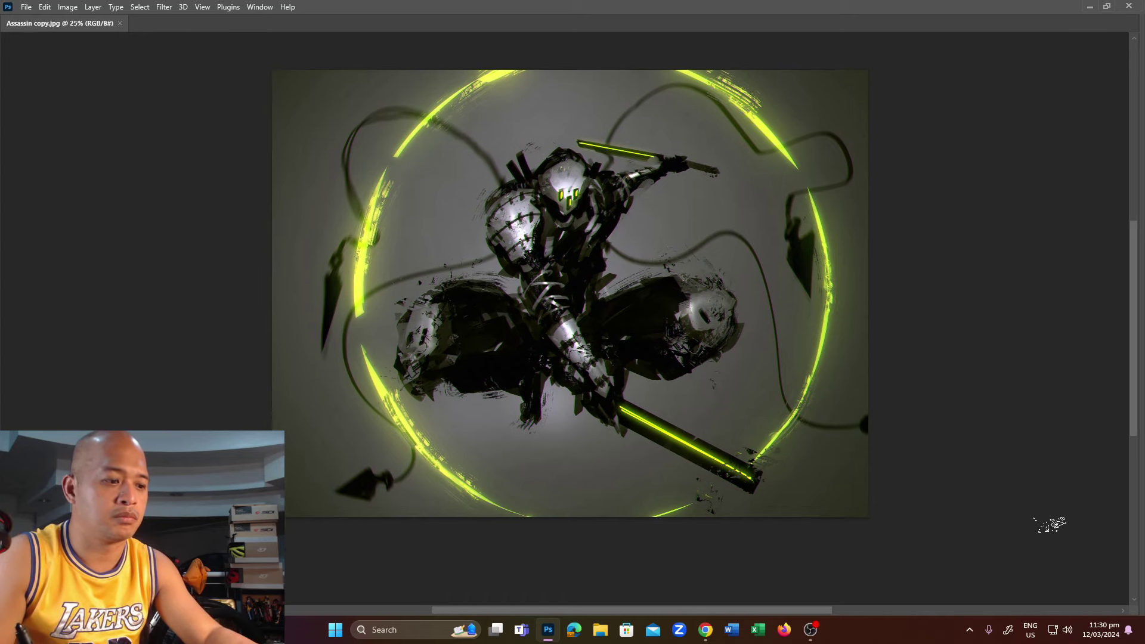
key("Tab")
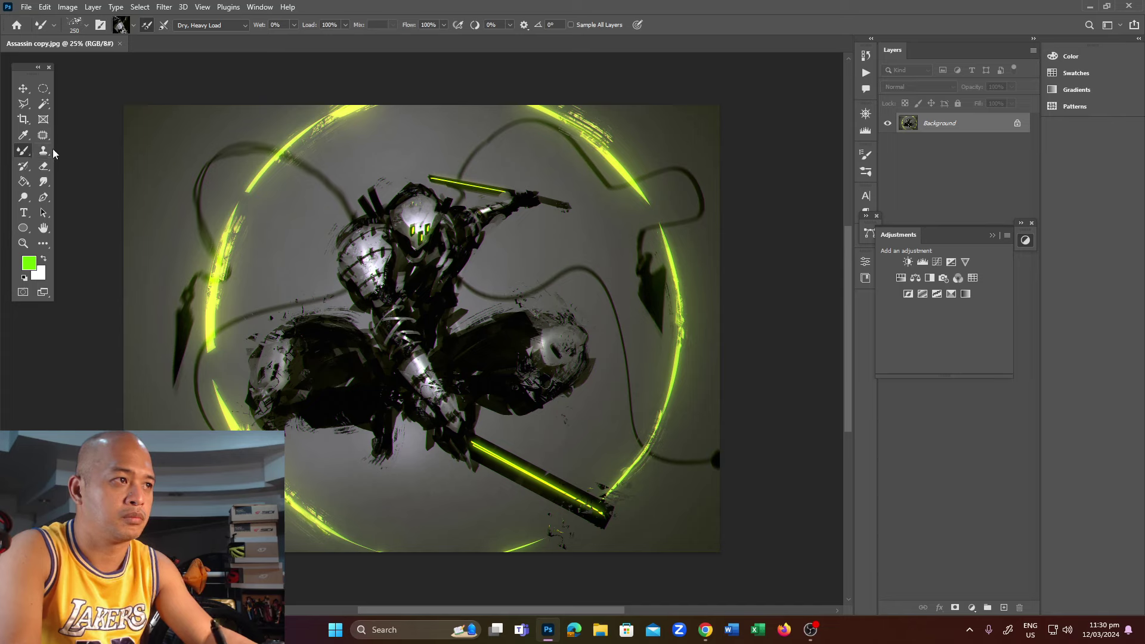
On a new layer, write a white signature in the bottom-left corner.
key("shift+b")
left_click(1003, 607)
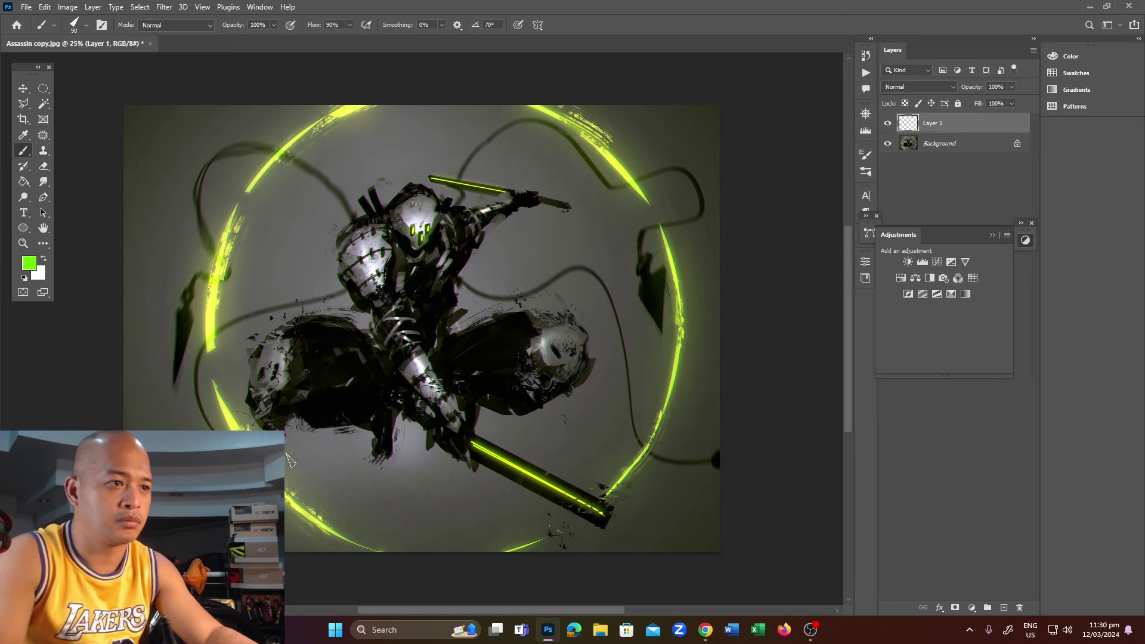
key("x")
key("bracketleft")
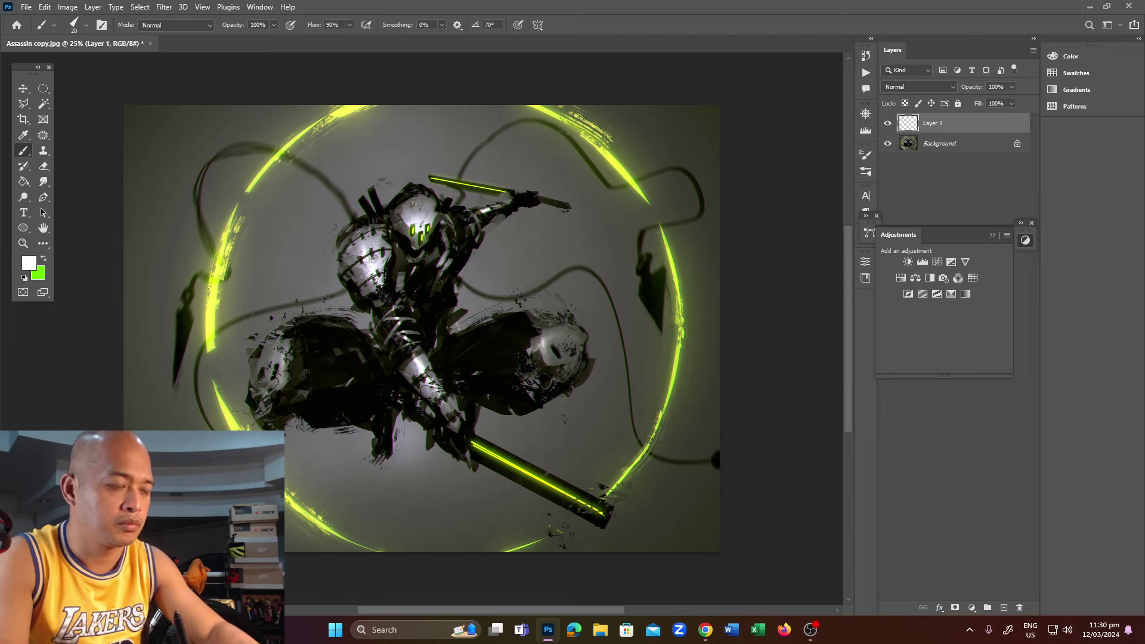
key("Tab")
left_click_drag(286, 452, 312, 542)
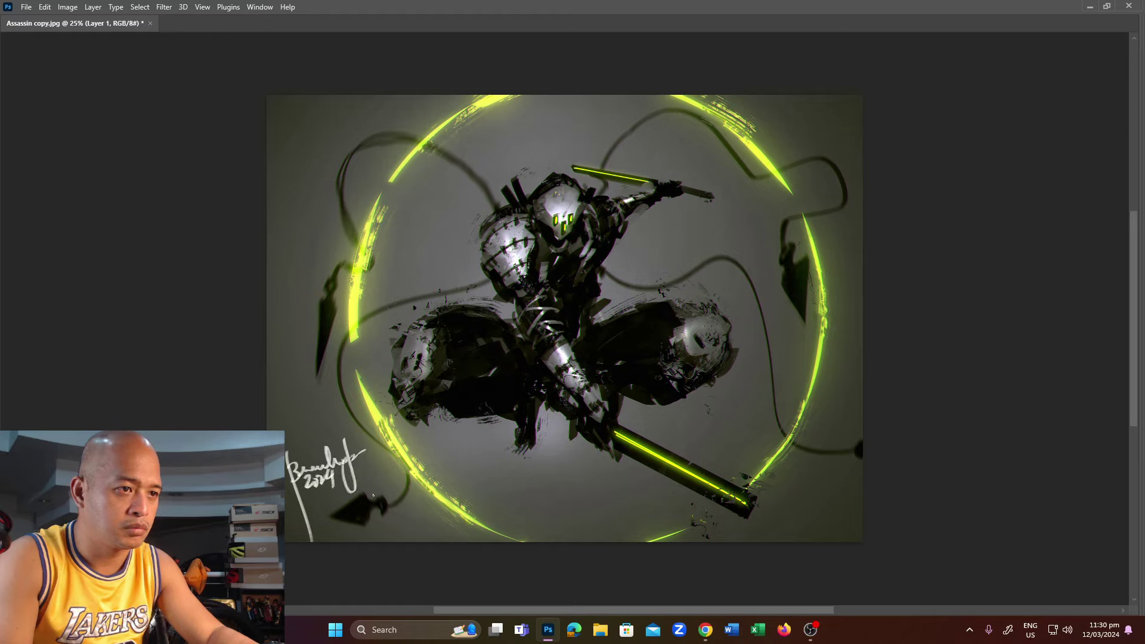
Scale down, slightly rotate and place the signature in the corner.
key("ctrl+t")
left_click_drag(365, 539, 338, 498)
left_click_drag(372, 422, 308, 500)
key("Return")
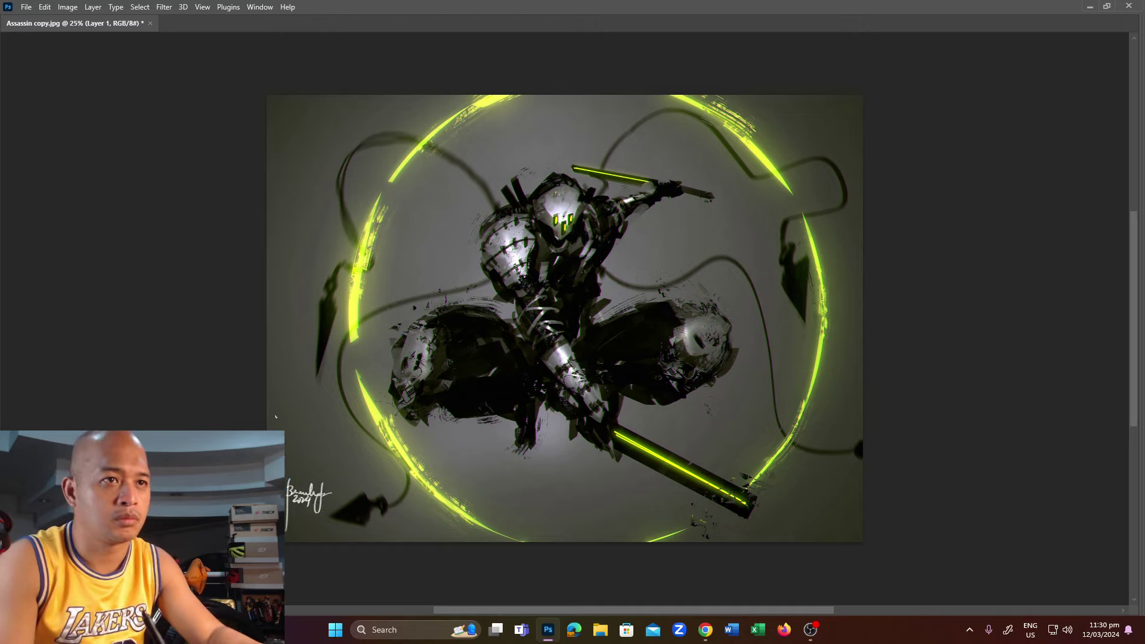